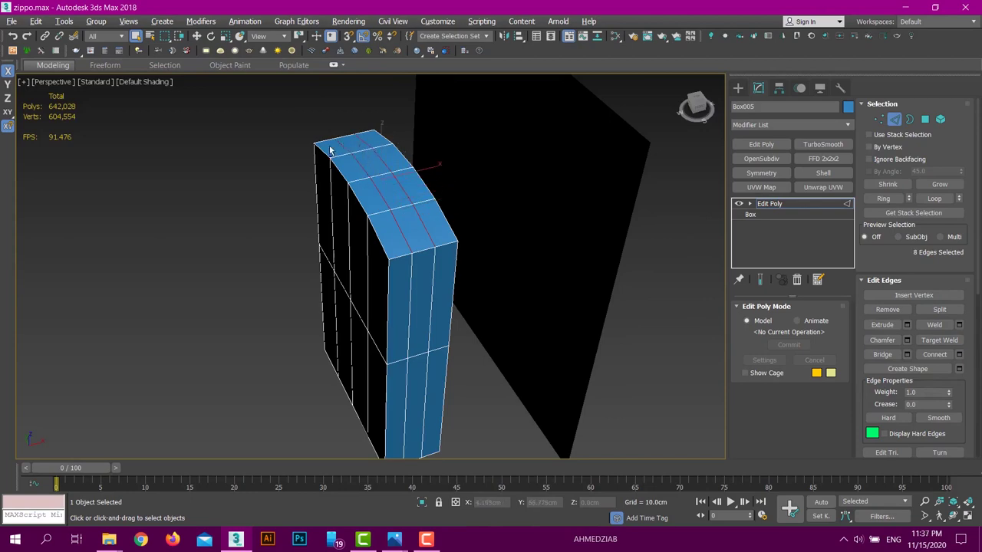
# Connect a ring of edges around the case to add a horizontal edge loop
pyautogui.press('w')
pyautogui.keyDown('alt'); pyautogui.moveTo(330, 150); pyautogui.dragTo(392, 238, button='middle'); pyautogui.keyUp('alt')
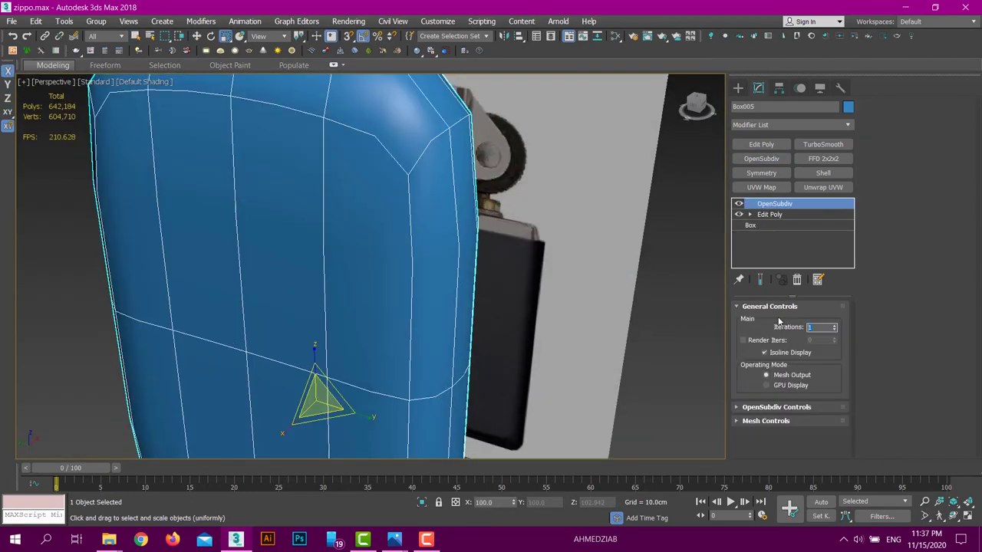
pyautogui.hotkey('alt', 'r')
pyautogui.rightClick(412, 210)
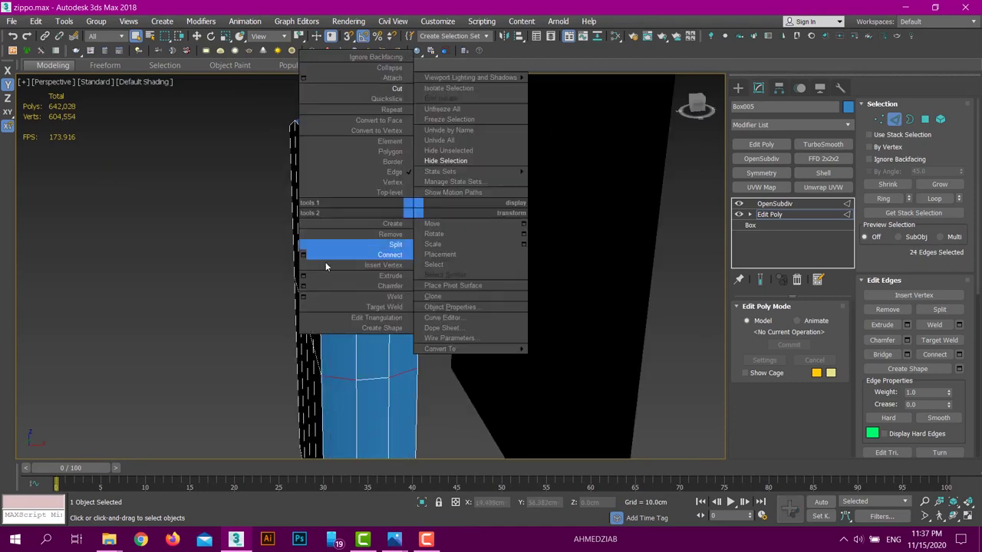
pyautogui.click(412, 254)
# Select the new horizontal loop and check it from the left view with edges shown
pyautogui.keyDown('alt'); pyautogui.moveTo(715, 224); pyautogui.dragTo(361, 217, button='middle'); pyautogui.keyUp('alt')
pyautogui.press('l')
pyautogui.press('F4')
pyautogui.scroll(2, 360, 222)
pyautogui.scroll(-4, 373, 253)
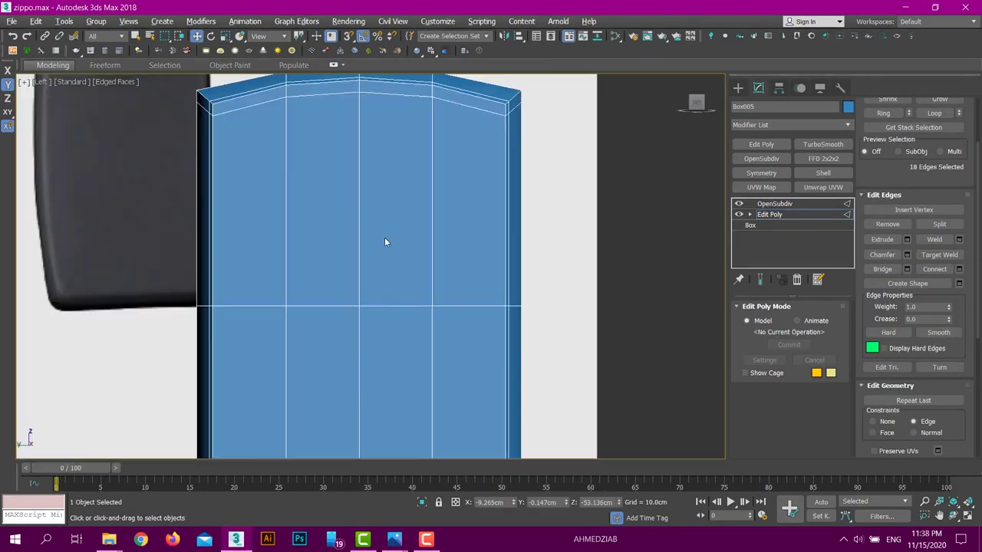
pyautogui.press('2')
pyautogui.press('p')
pyautogui.scroll(5, 369, 230)
pyautogui.keyDown('alt'); pyautogui.moveTo(445, 333); pyautogui.dragTo(438, 296, button='middle'); pyautogui.keyUp('alt')
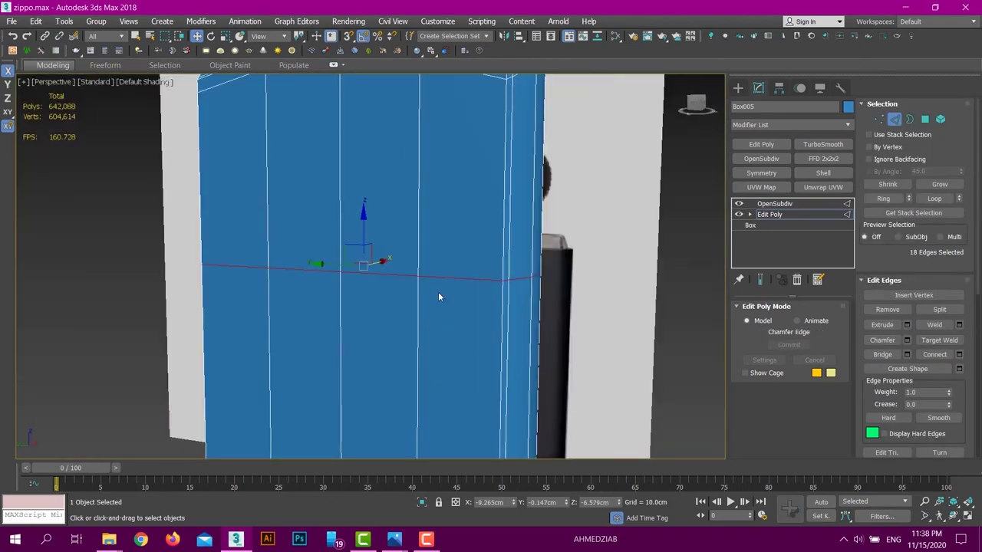
# Chamfer the horizontal edge loop around the lighter case
pyautogui.rightClick(460, 261)
pyautogui.click(475, 292)
pyautogui.click(494, 385)
pyautogui.moveTo(506, 291); pyautogui.dragTo(464, 237, button='middle')
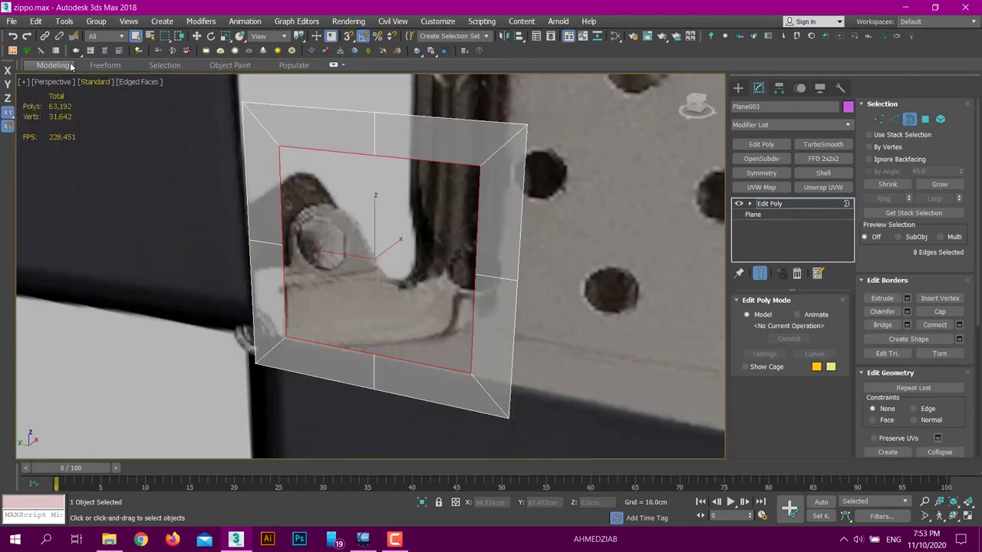
# Fit the octagonal hole's outline to the reference chimney hole and clone the plate rightward
pyautogui.click(70, 67)
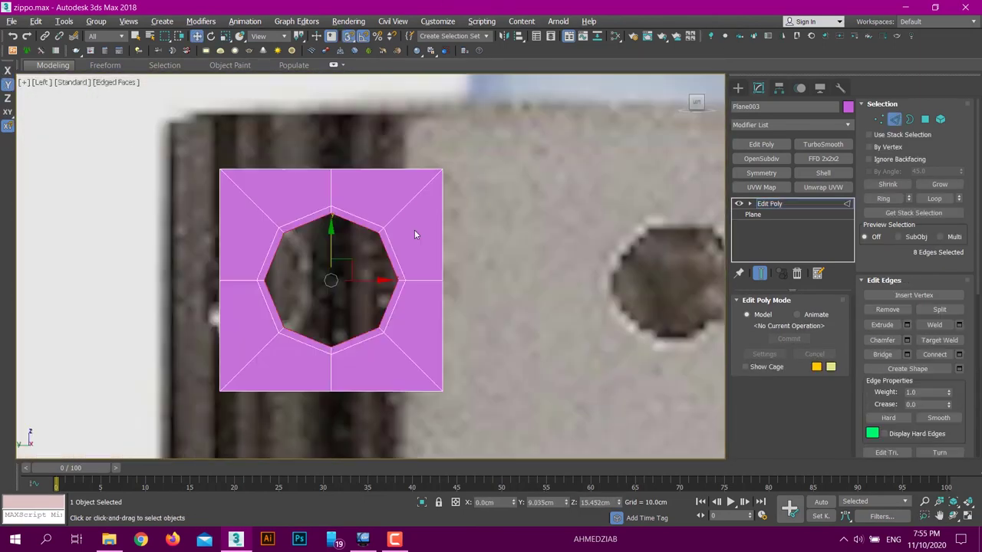
pyautogui.scroll(2, 414, 229)
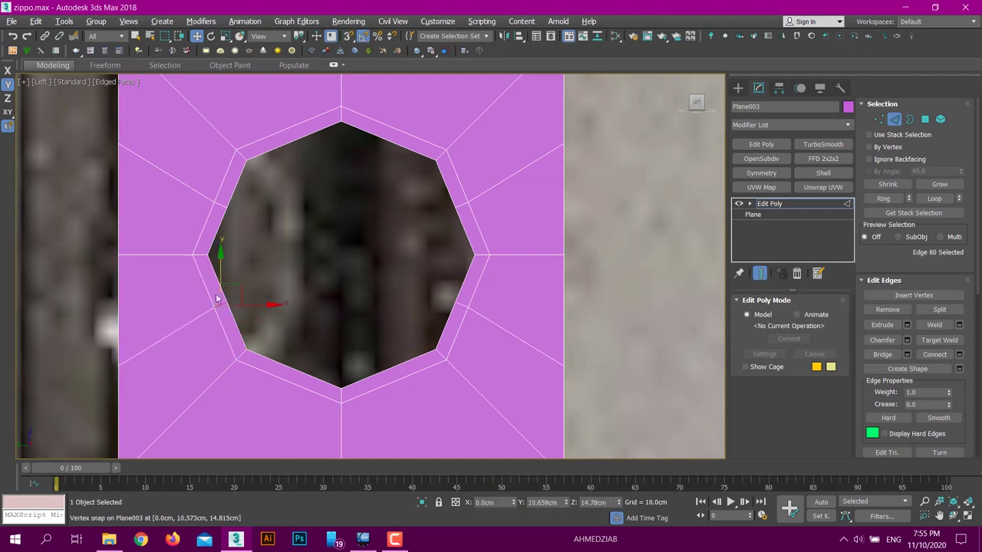
pyautogui.moveTo(220, 206); pyautogui.dragTo(228, 268)
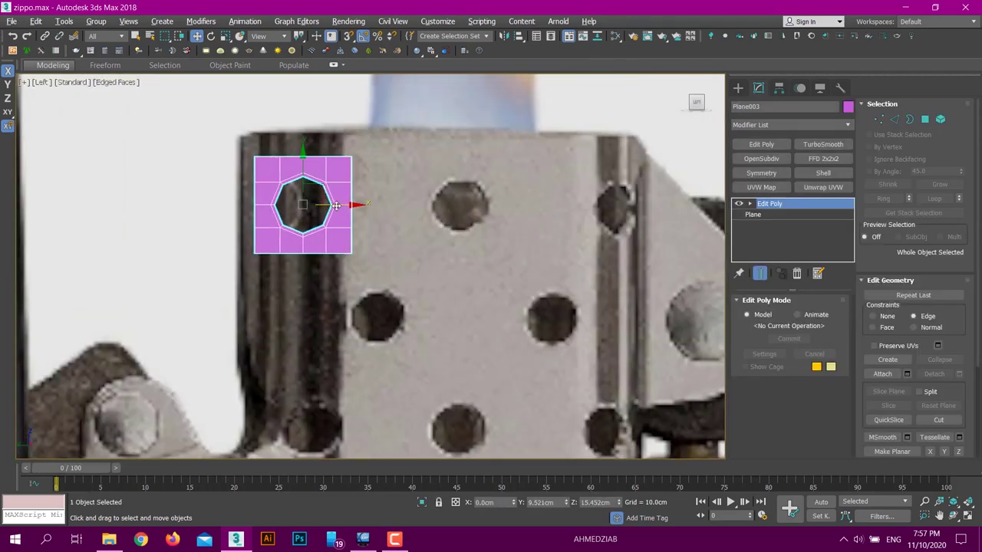
pyautogui.keyDown('shift'); pyautogui.moveTo(335, 205); pyautogui.dragTo(494, 206); pyautogui.keyUp('shift')
pyautogui.click(486, 320)
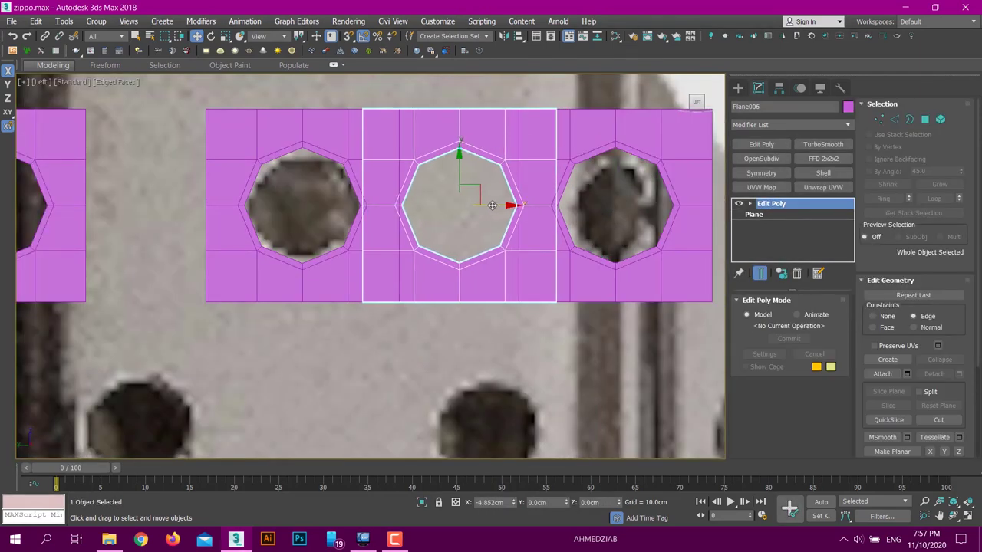
# Clone the holed plates into a further bottom row
pyautogui.press('z')
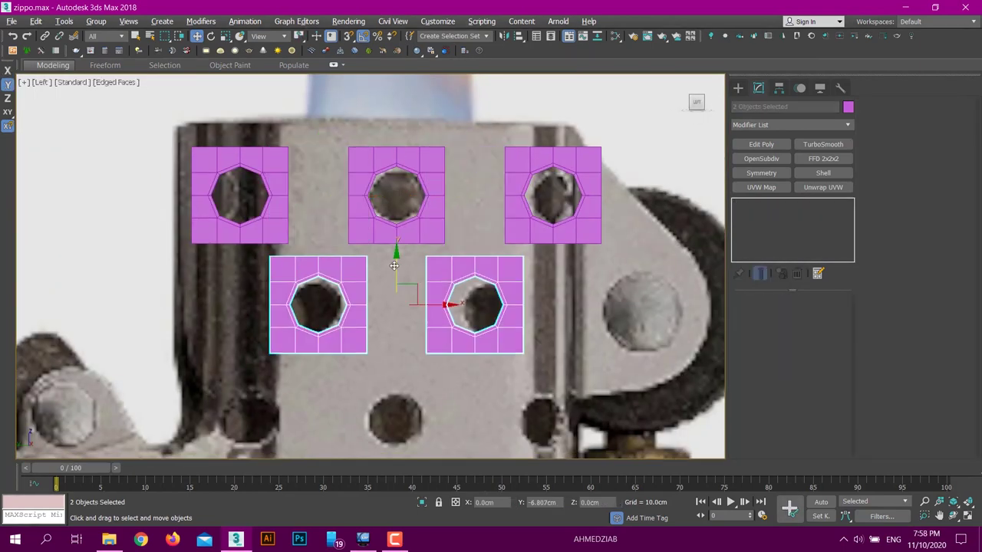
pyautogui.keyDown('shift'); pyautogui.moveTo(422, 341); pyautogui.dragTo(423, 348); pyautogui.keyUp('shift')
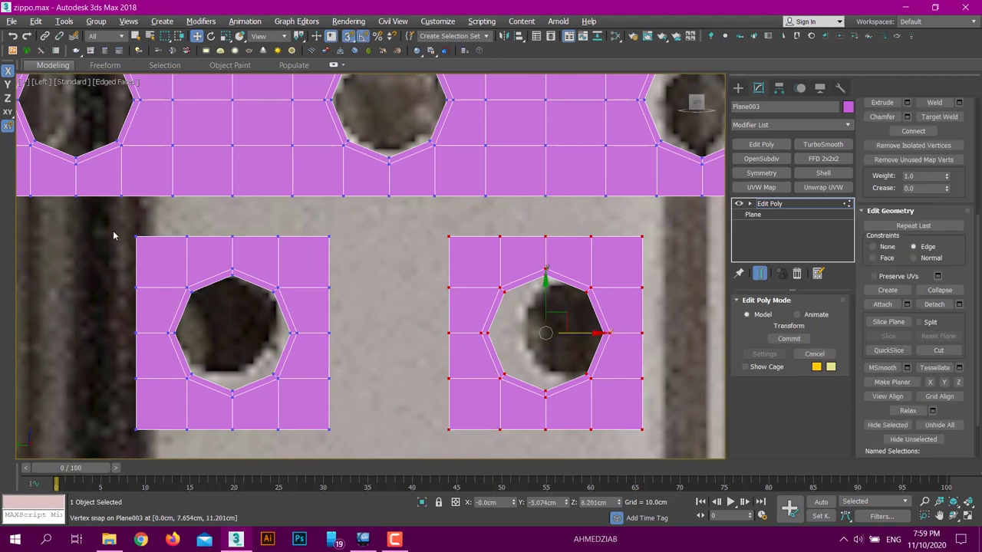
pyautogui.moveTo(314, 246); pyautogui.dragTo(496, 188, button='middle')
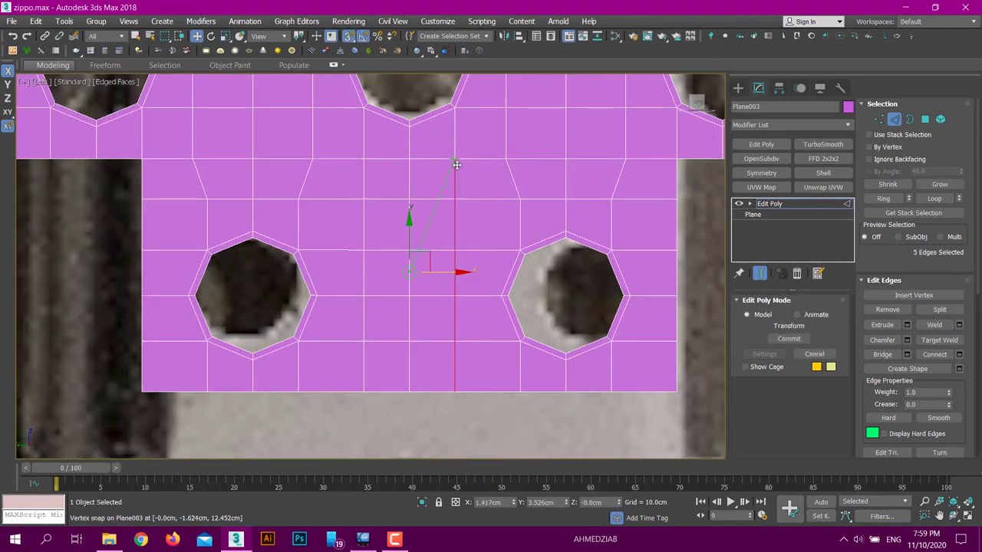
# Weld the plates' vertices into one panel mesh, then view the open-lighter reference photo
pyautogui.rightClick(455, 274)
pyautogui.click(445, 363)
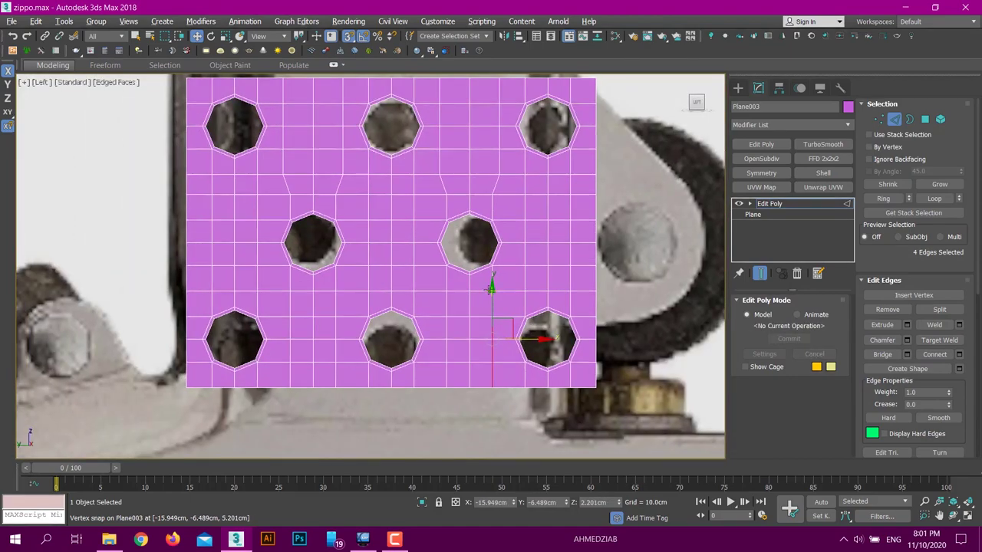
pyautogui.scroll(-3, 370, 225)
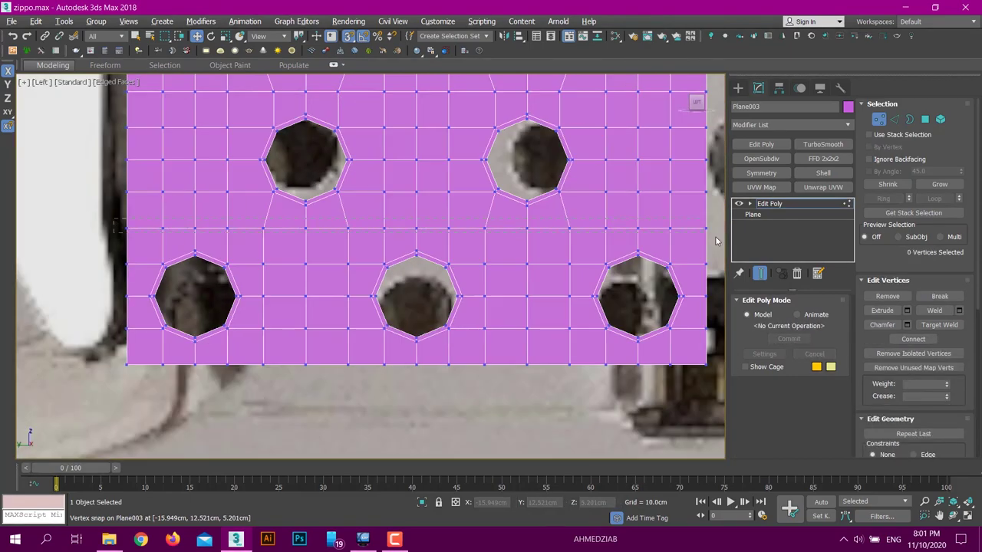
pyautogui.scroll(-2, 414, 292)
pyautogui.scroll(-2, 444, 331)
pyautogui.click(443, 331)
pyautogui.press('1')
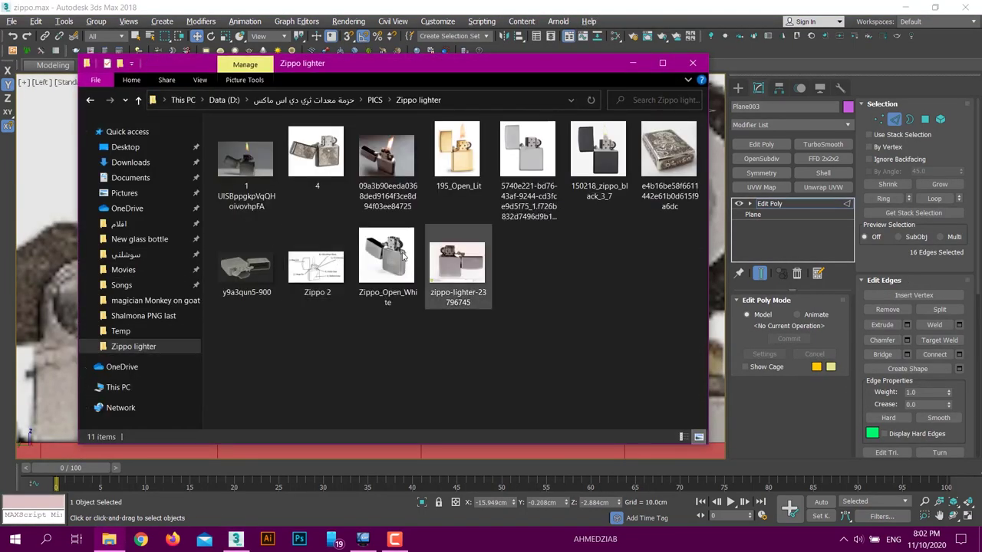
pyautogui.doubleClick(403, 258)
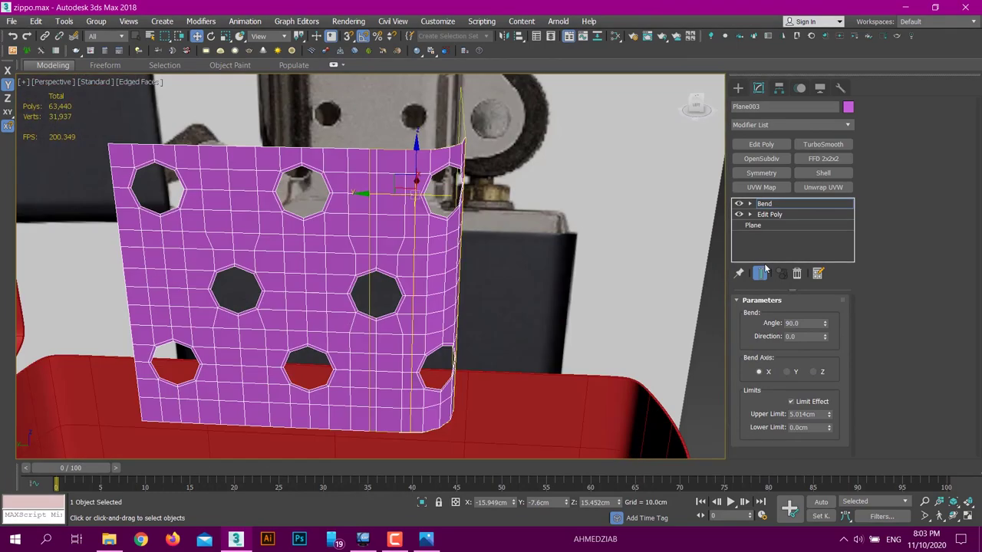
# Add a second Bend to the panel and move its center to the other edge
pyautogui.rightClick(764, 203)
pyautogui.click(757, 276)
pyautogui.press('l')
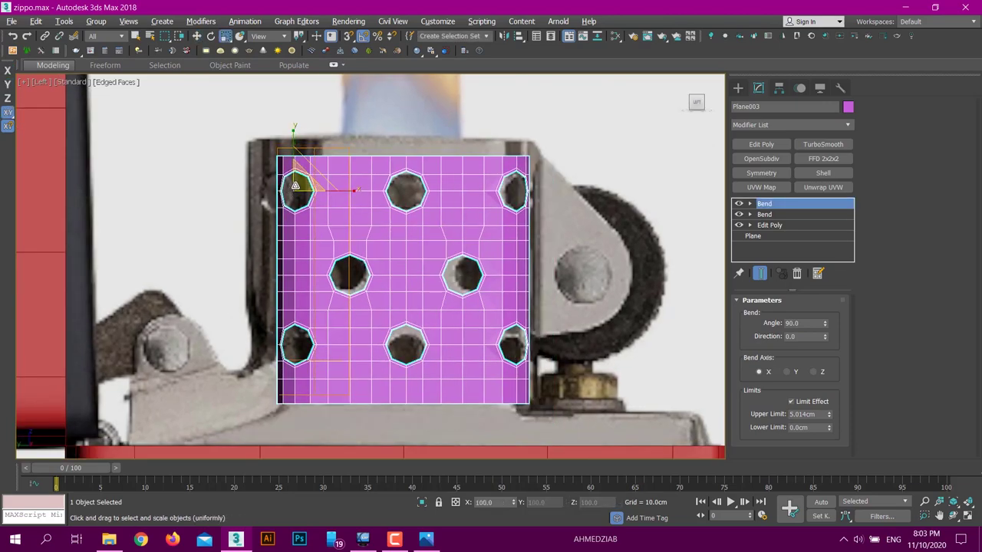
pyautogui.moveTo(294, 186); pyautogui.dragTo(333, 184)
# Align the selected edges in the wireframe Top view and extend the panel edge into a tab
pyautogui.press('t')
pyautogui.press('F3')
pyautogui.press('w')
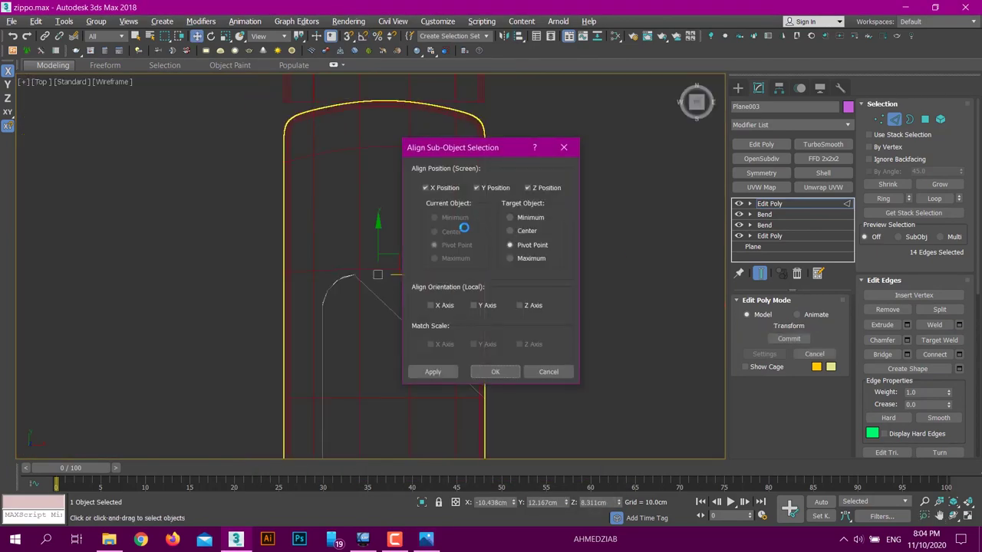
pyautogui.click(579, 364)
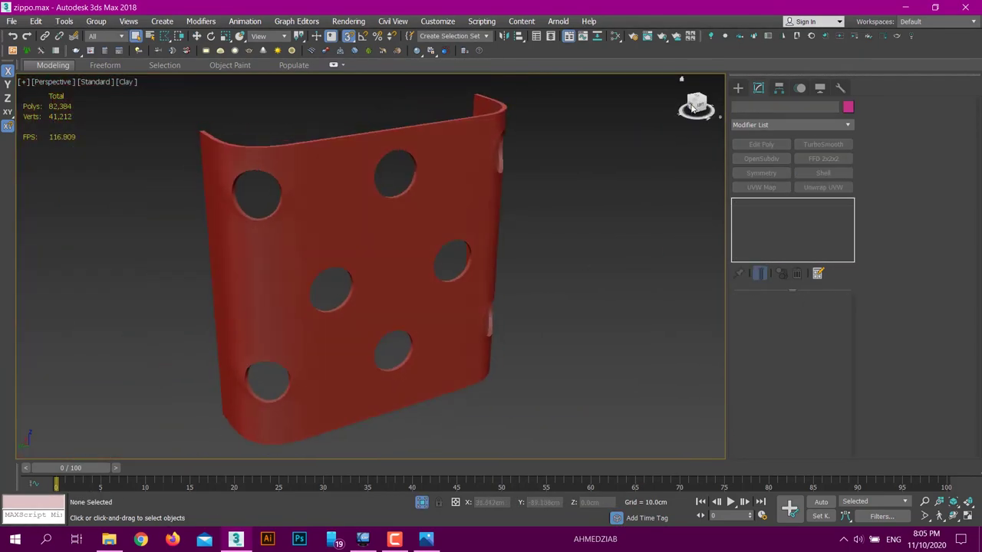
pyautogui.keyDown('alt'); pyautogui.moveTo(370, 266); pyautogui.dragTo(338, 269, button='middle'); pyautogui.keyUp('alt')
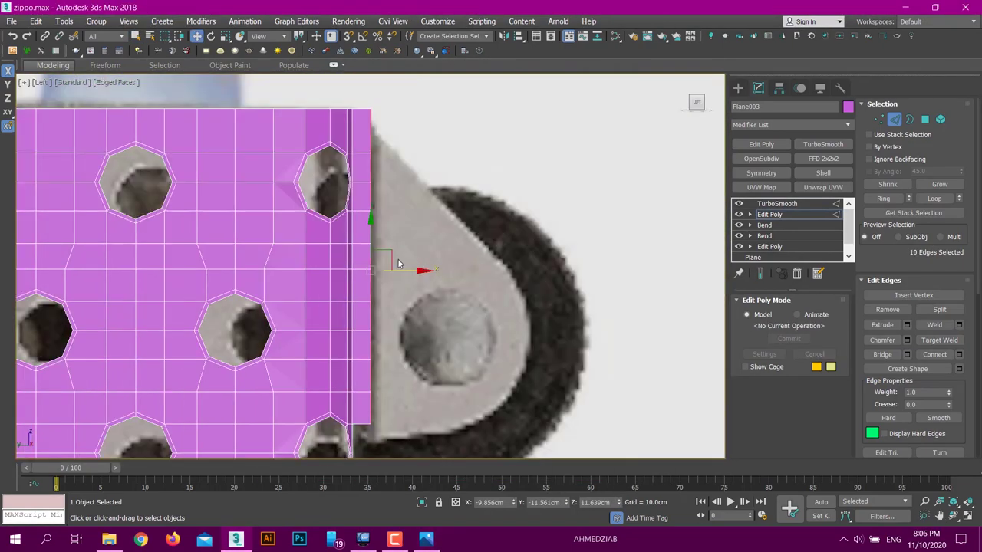
pyautogui.keyDown('shift'); pyautogui.moveTo(398, 263); pyautogui.dragTo(503, 295); pyautogui.keyUp('shift')
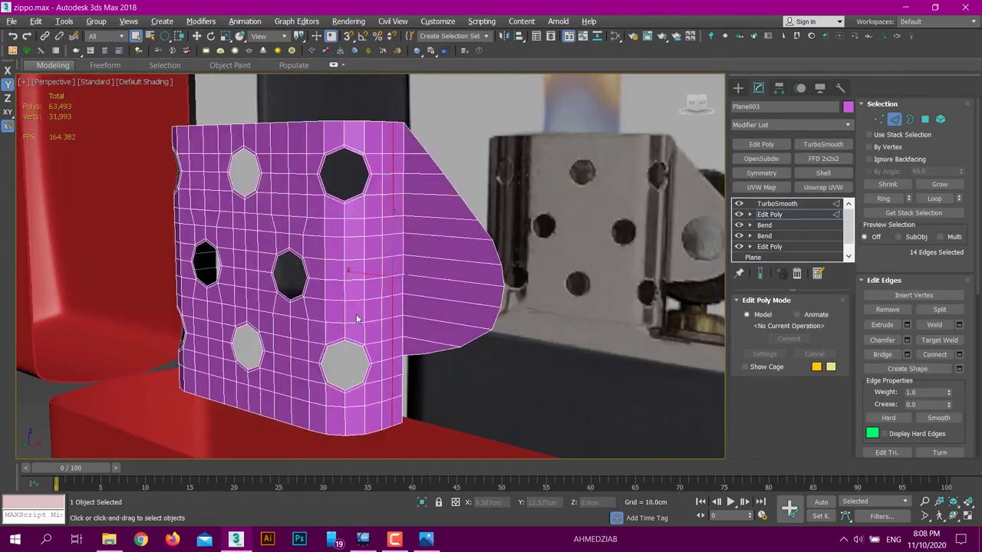
# Inset the tab's polygons and round the resulting hole loop into a circle
pyautogui.scroll(3, 357, 318)
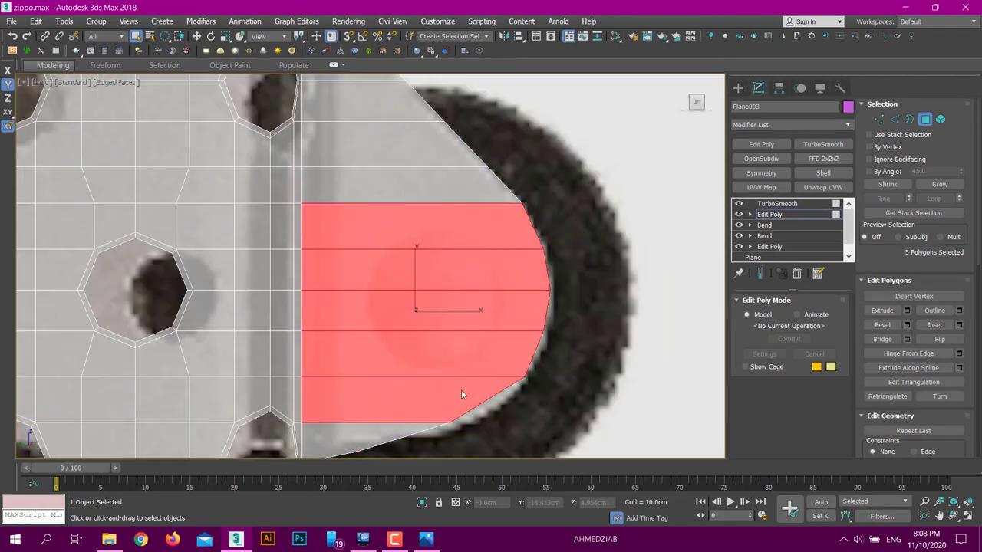
pyautogui.press('2')
pyautogui.scroll(-3, 386, 222)
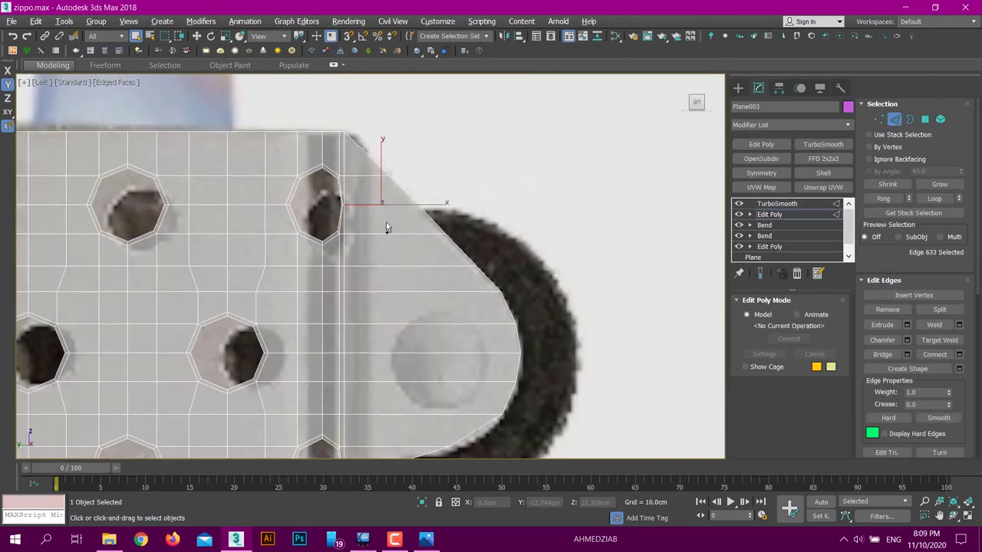
pyautogui.press('1')
pyautogui.click(391, 140)
pyautogui.scroll(2, 391, 139)
pyautogui.press('4')
pyautogui.scroll(-3, 411, 201)
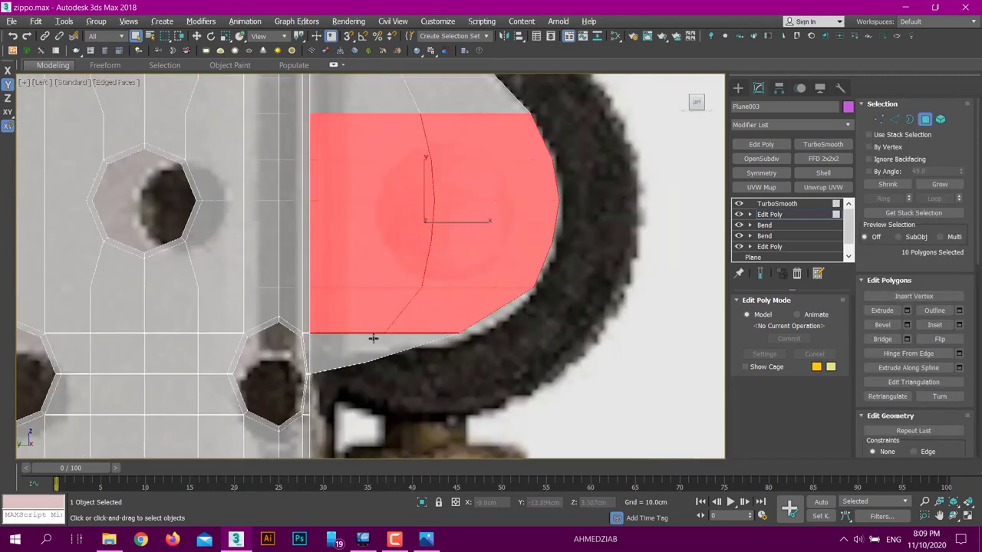
pyautogui.scroll(3, 465, 282)
pyautogui.rightClick(527, 206)
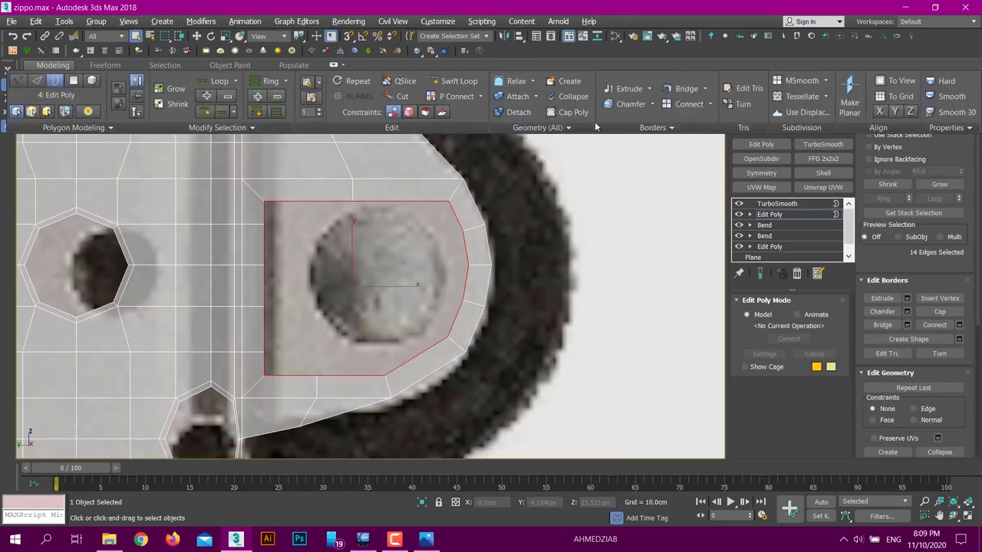
pyautogui.click(802, 104)
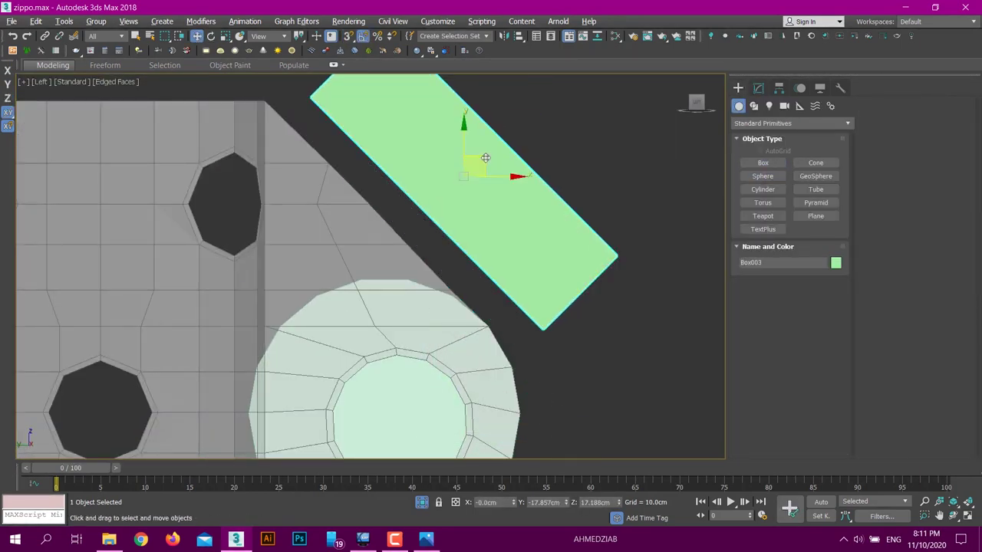
# Select the round disc object and edit vertices to line up the tab's edge
pyautogui.scroll(2, 430, 143)
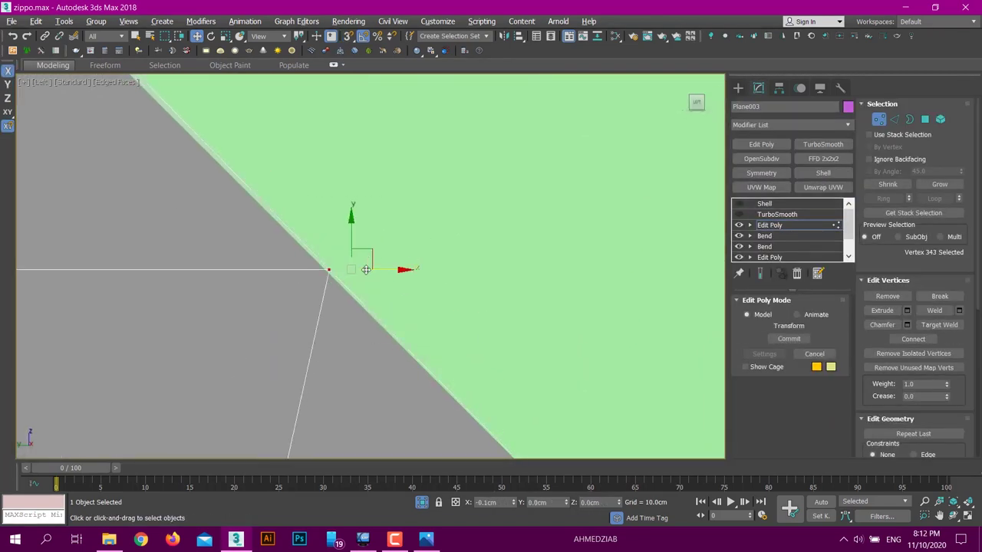
pyautogui.scroll(-3, 370, 270)
pyautogui.moveTo(514, 365); pyautogui.dragTo(483, 344, button='middle')
pyautogui.scroll(-3, 922, 207)
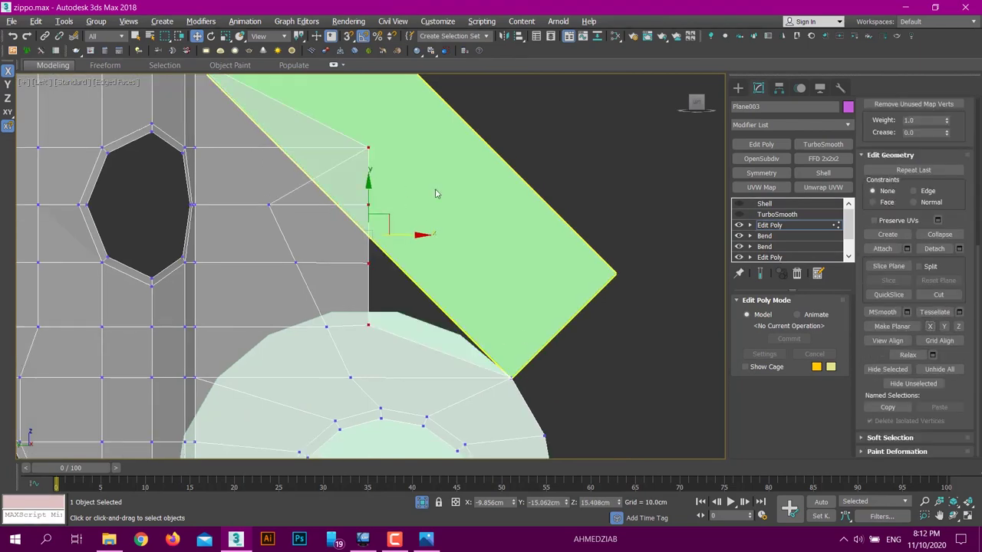
pyautogui.press('w')
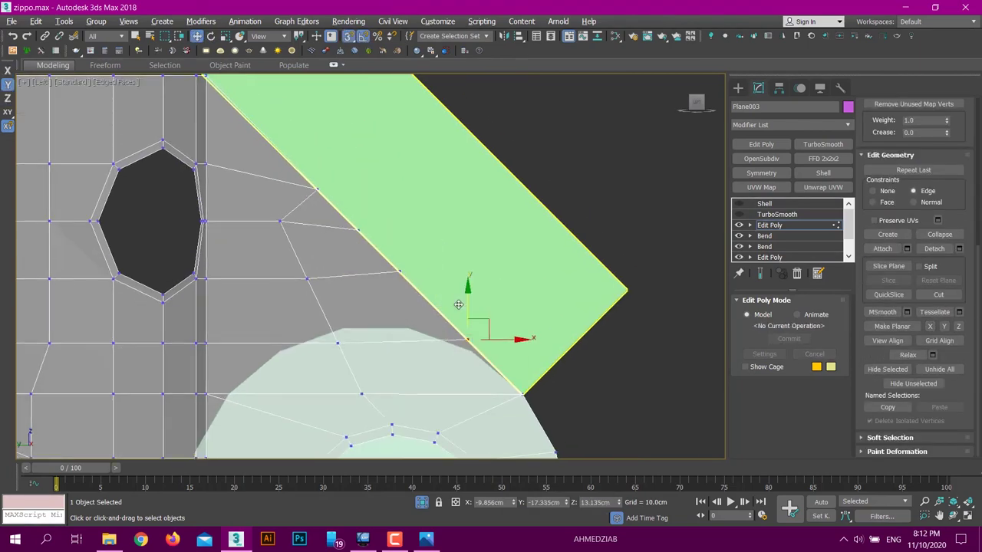
pyautogui.moveTo(464, 305); pyautogui.dragTo(347, 246, button='middle')
pyautogui.click(438, 373)
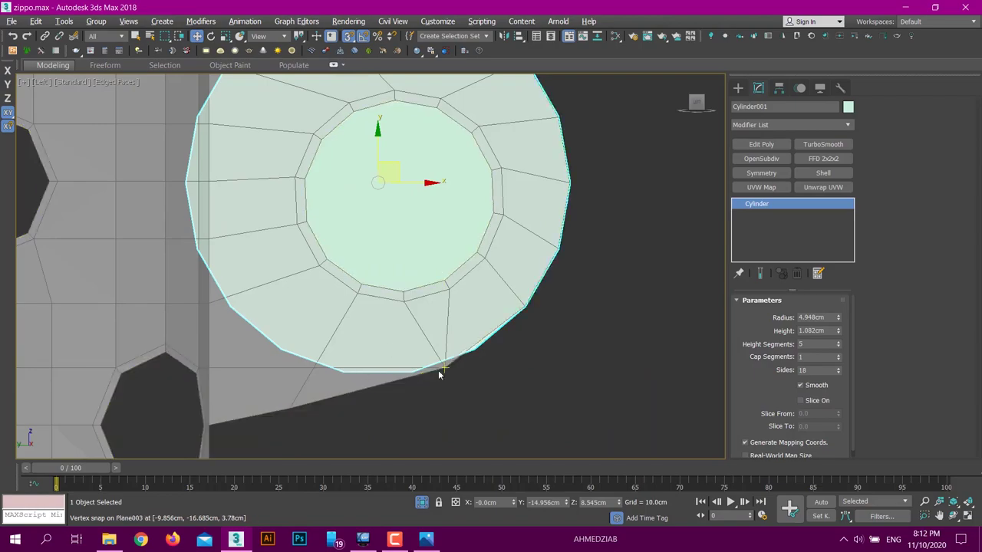
pyautogui.press('1')
pyautogui.scroll(2, 429, 389)
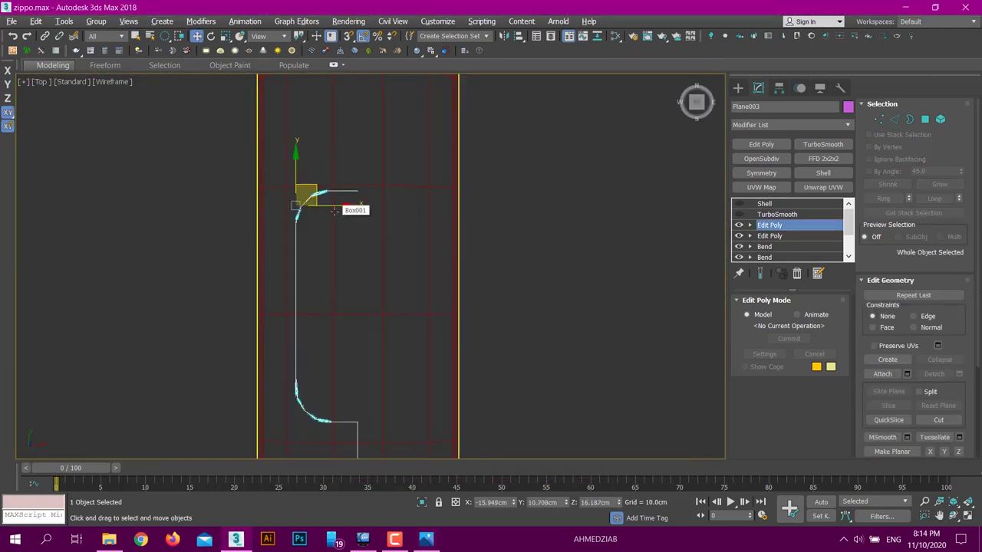
# Choose the Standard Primitives list and maximize the Top viewport for the OilTank cap
pyautogui.click(737, 87)
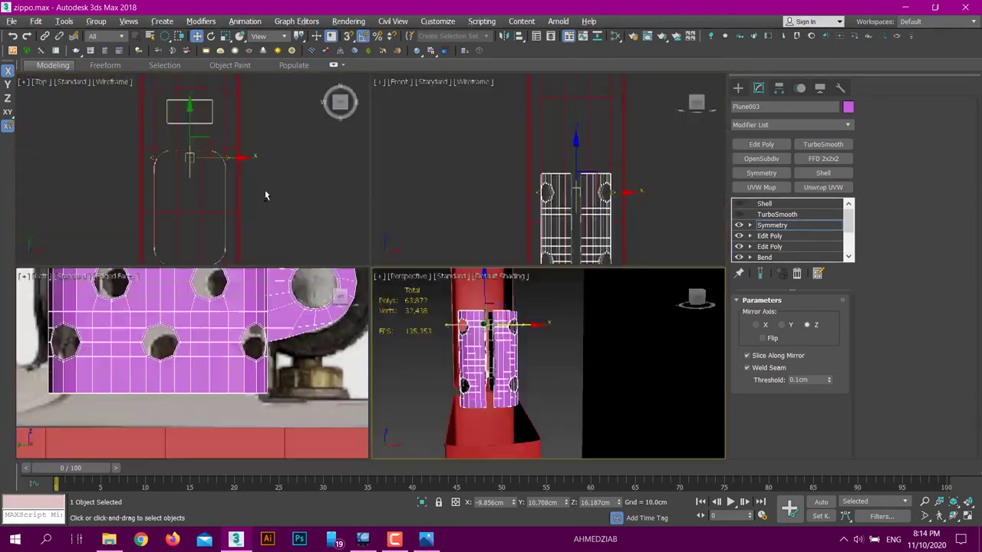
pyautogui.hotkey('alt', 'w')
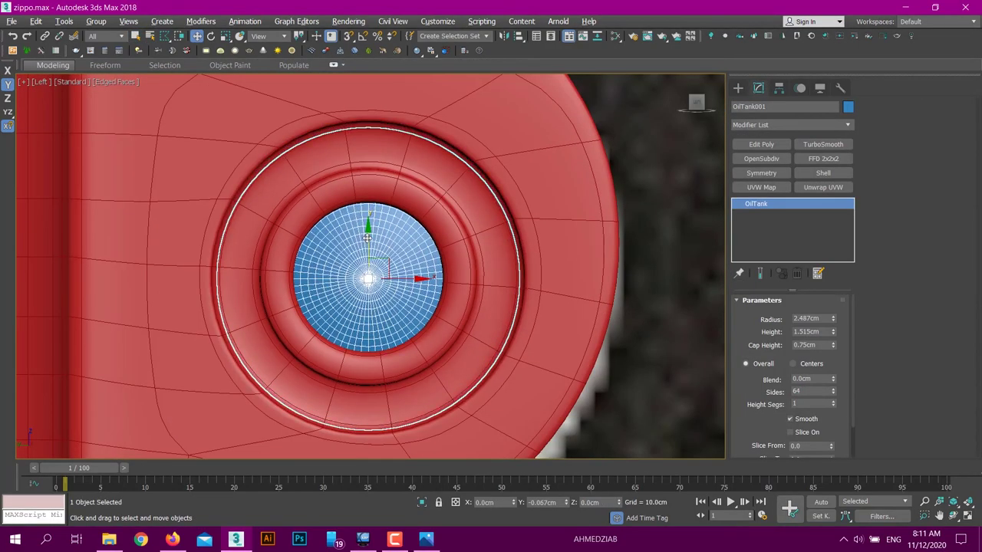
# Raise the rivet cap's height to about 3cm, isolate it, and mirror a copy
pyautogui.scroll(2, 367, 237)
pyautogui.moveTo(368, 237); pyautogui.dragTo(369, 279, button='middle')
pyautogui.scroll(-1, 383, 242)
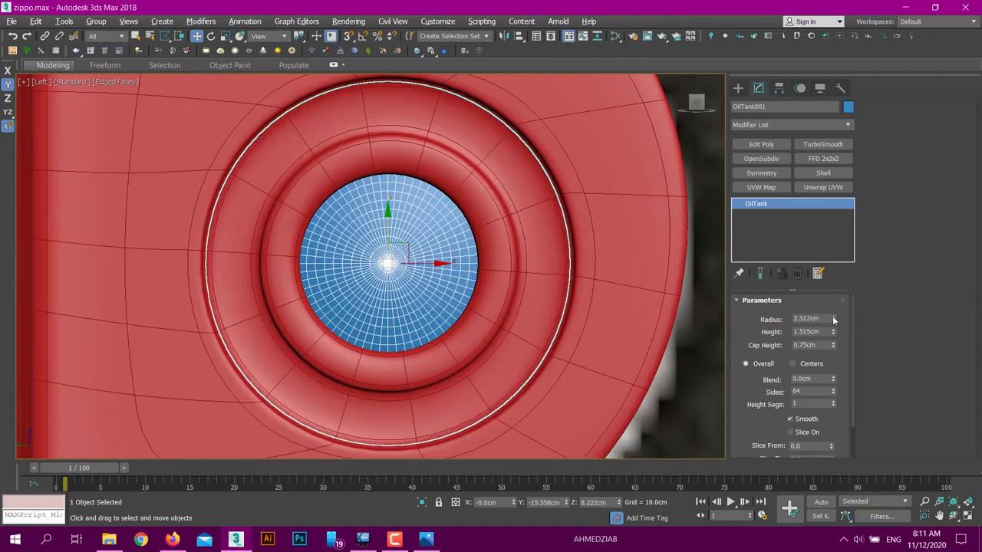
pyautogui.press('p')
pyautogui.keyDown('alt'); pyautogui.moveTo(461, 307); pyautogui.dragTo(690, 371, button='middle'); pyautogui.keyUp('alt')
pyautogui.moveTo(833, 331); pyautogui.dragTo(833, 307)
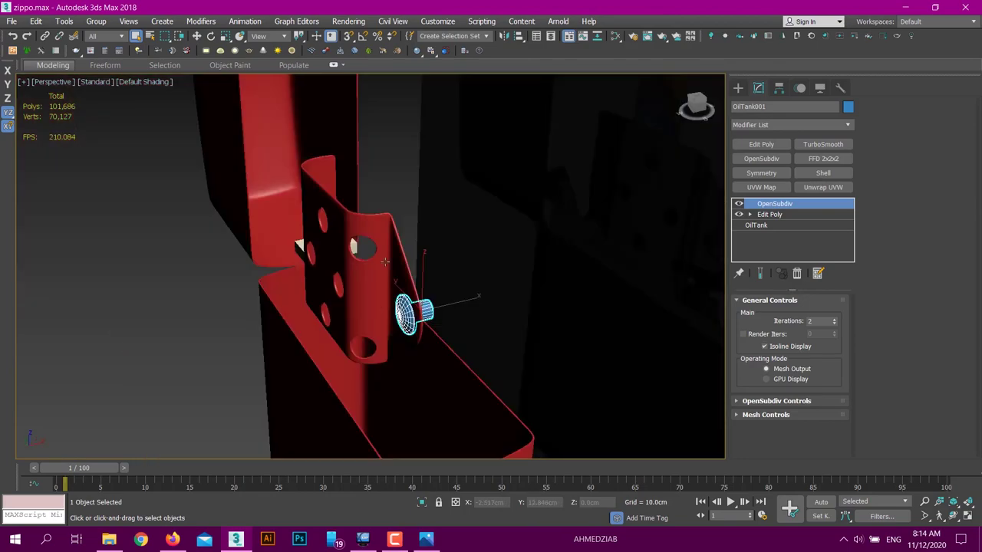
pyautogui.click(421, 502)
pyautogui.click(421, 502)
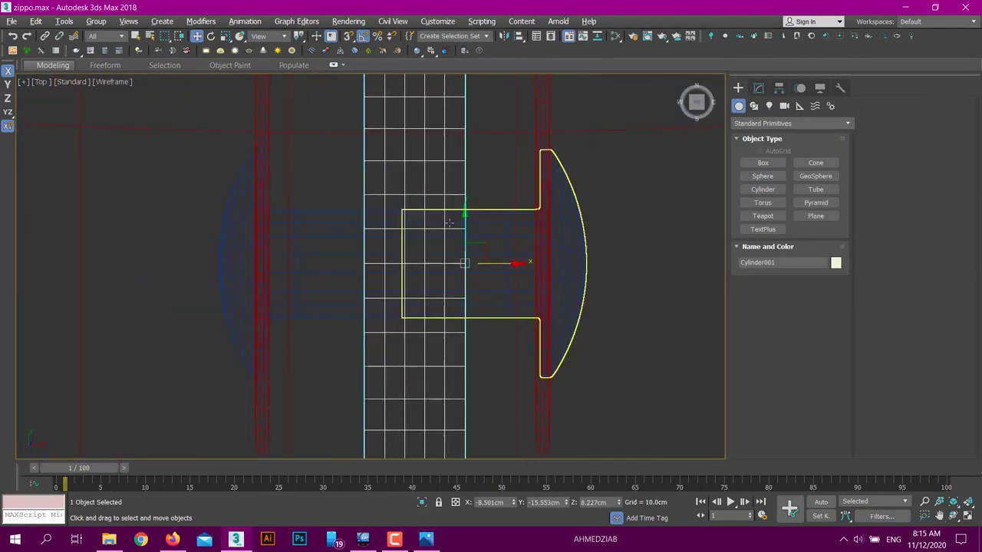
# Compare with the reference photo and inset the wheel cylinder's selected polygons
pyautogui.click(425, 540)
pyautogui.click(908, 10)
pyautogui.click(426, 539)
pyautogui.click(438, 541)
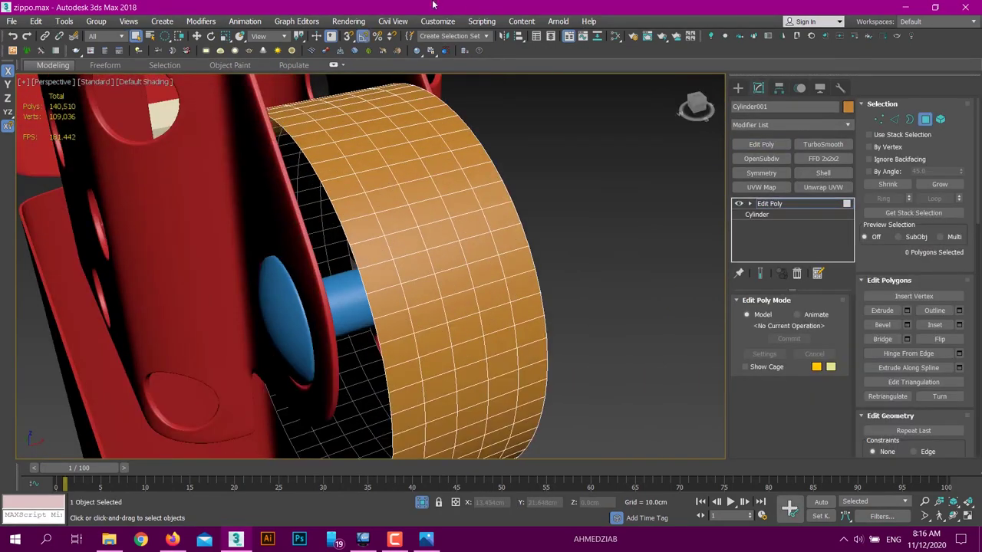
pyautogui.click(392, 250)
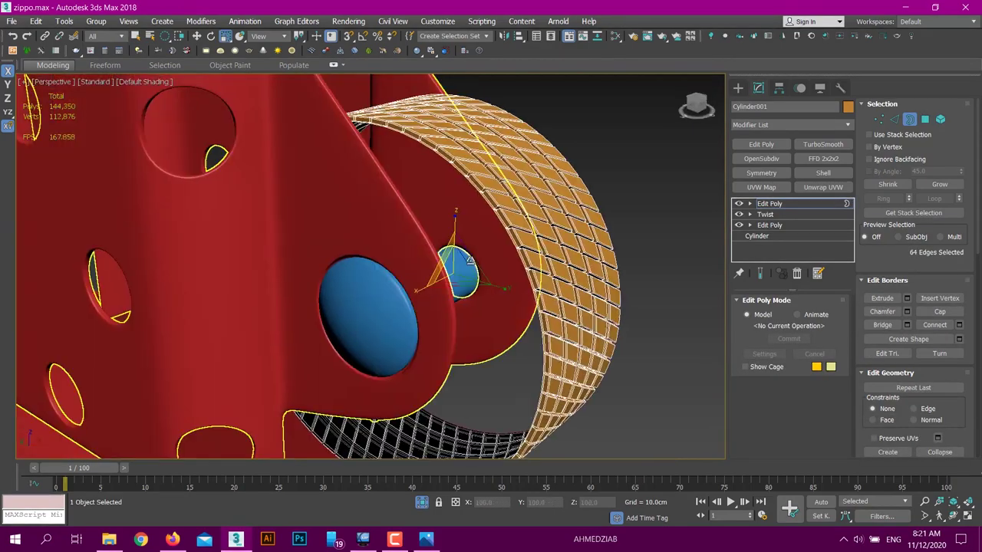
# Chamfer the flint wheel's selected edge loops
pyautogui.keyDown('alt'); pyautogui.moveTo(469, 261); pyautogui.dragTo(391, 172, button='middle'); pyautogui.keyUp('alt')
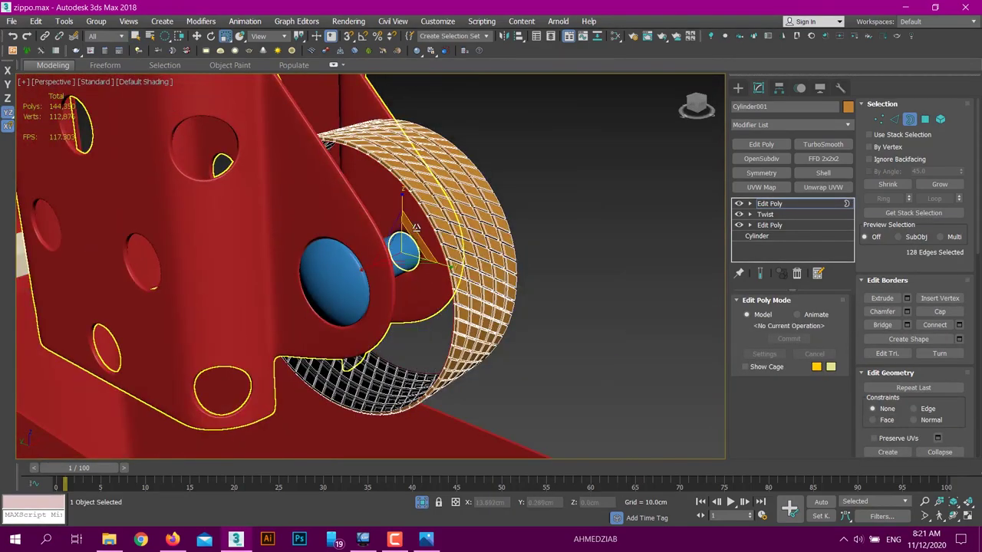
pyautogui.scroll(5, 387, 246)
pyautogui.scroll(3, 387, 245)
pyautogui.scroll(2, 387, 245)
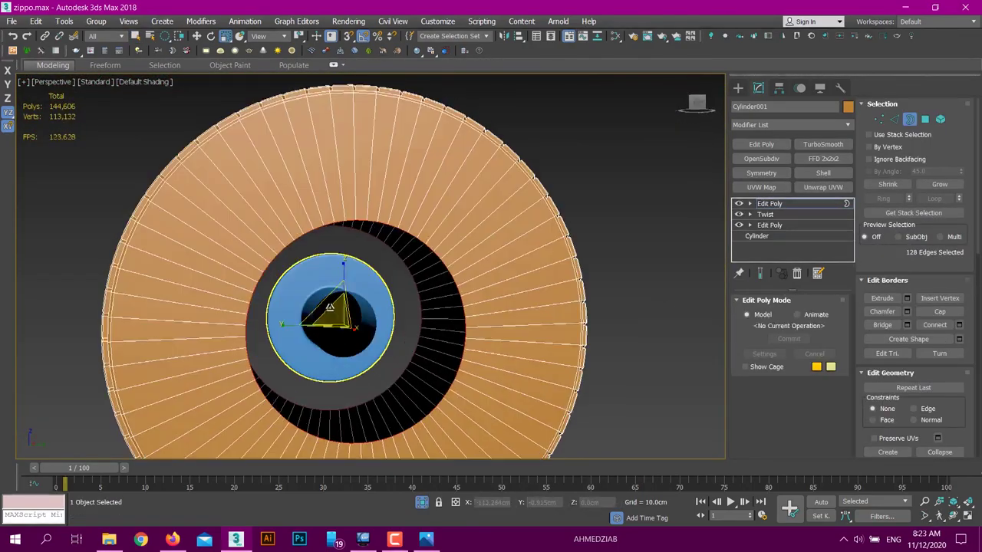
pyautogui.press('l')
pyautogui.press('F3')
pyautogui.press('p')
pyautogui.press('F3')
pyautogui.moveTo(340, 329)
pyautogui.keyDown('alt'); pyautogui.mouseDown(button='middle')
pyautogui.moveTo(385, 324)
pyautogui.moveTo(444, 296)
pyautogui.mouseUp(button='middle'); pyautogui.keyUp('alt')
pyautogui.rightClick(526, 256)
pyautogui.click(471, 322)
pyautogui.click(454, 322)
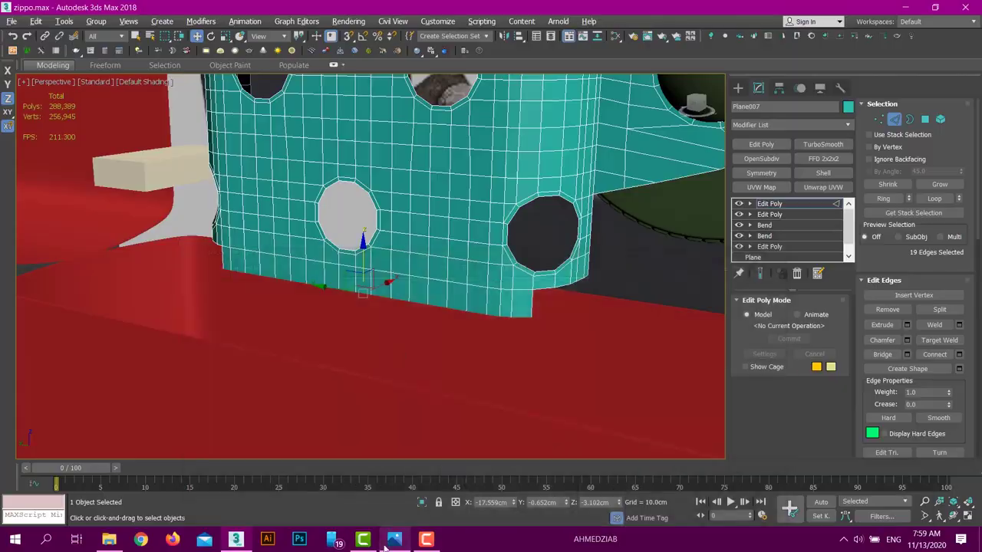
# Loop-select the chimney's bottom edges, isolate the mesh, and select the lower flange corner vertices
pyautogui.click(391, 540)
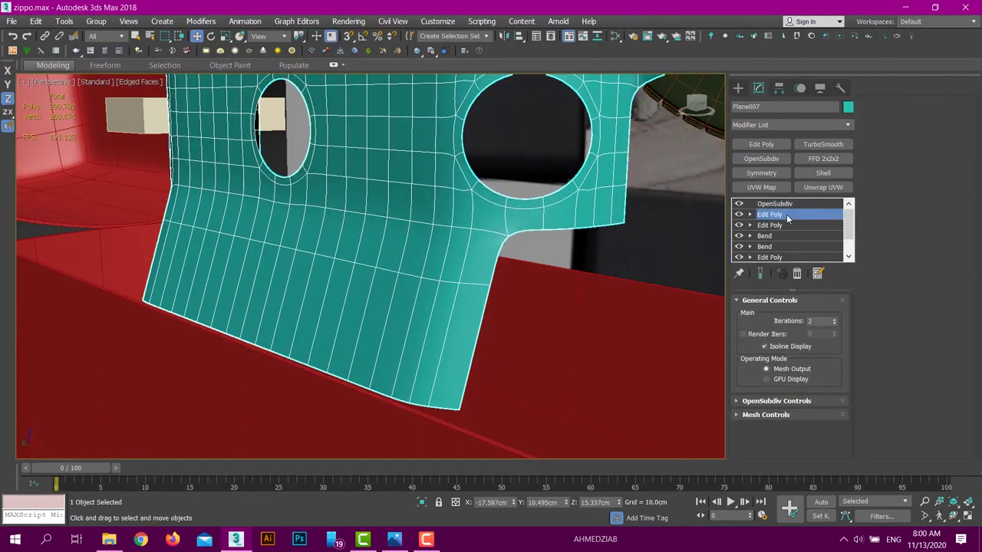
pyautogui.keyDown('alt'); pyautogui.moveTo(460, 253); pyautogui.dragTo(526, 247, button='middle'); pyautogui.keyUp('alt')
pyautogui.keyDown('alt'); pyautogui.moveTo(475, 286); pyautogui.dragTo(364, 244, button='middle'); pyautogui.keyUp('alt')
pyautogui.hotkey('alt', 'r')
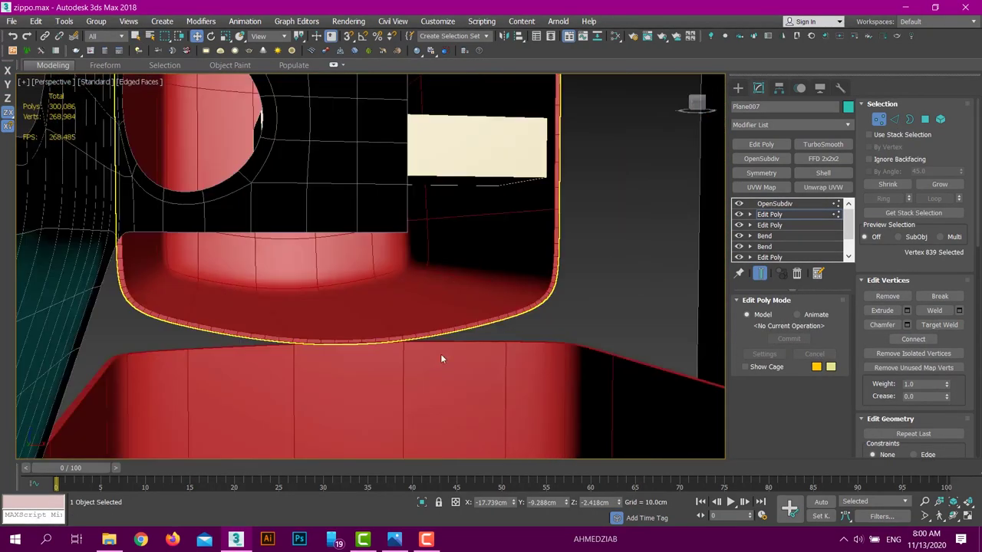
pyautogui.click(394, 540)
pyautogui.click(402, 545)
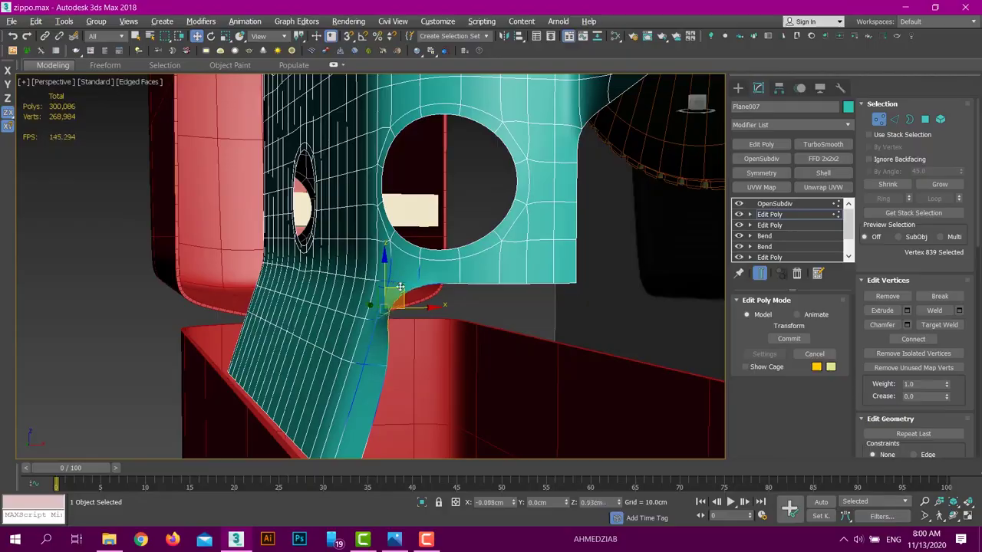
pyautogui.keyDown('alt'); pyautogui.moveTo(402, 330); pyautogui.dragTo(381, 389, button='middle'); pyautogui.keyUp('alt')
pyautogui.hotkey('alt', 'q')
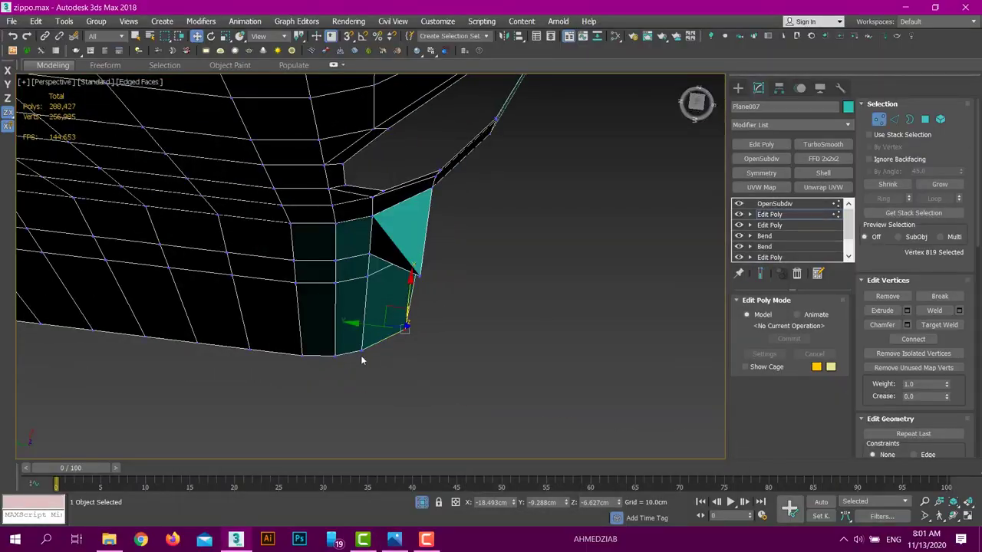
pyautogui.moveTo(377, 266); pyautogui.dragTo(337, 304)
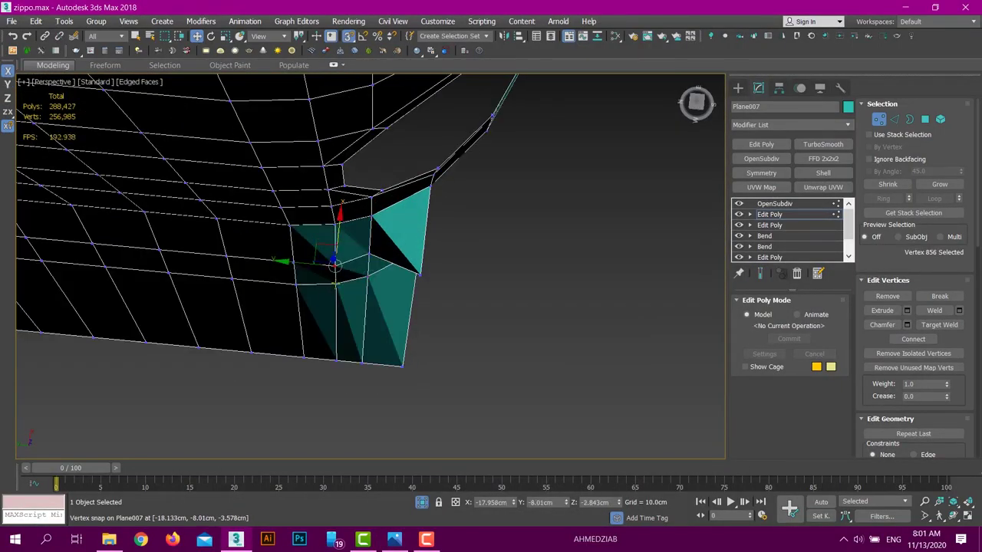
pyautogui.keyDown('alt'); pyautogui.moveTo(346, 282); pyautogui.dragTo(428, 322, button='middle'); pyautogui.keyUp('alt')
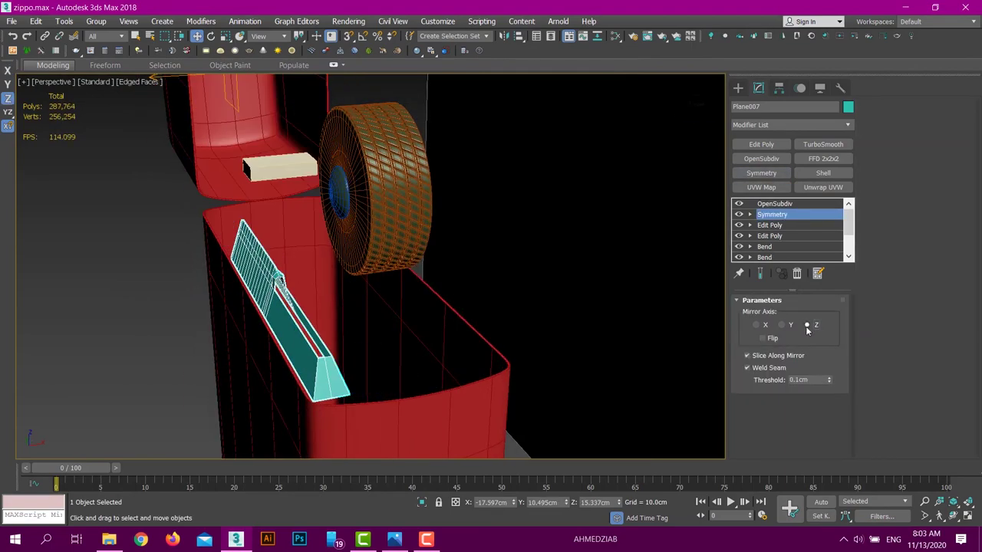
# Flip the Z-axis symmetry, select a lower flange edge, and check the lit-lighter photo
pyautogui.click(771, 339)
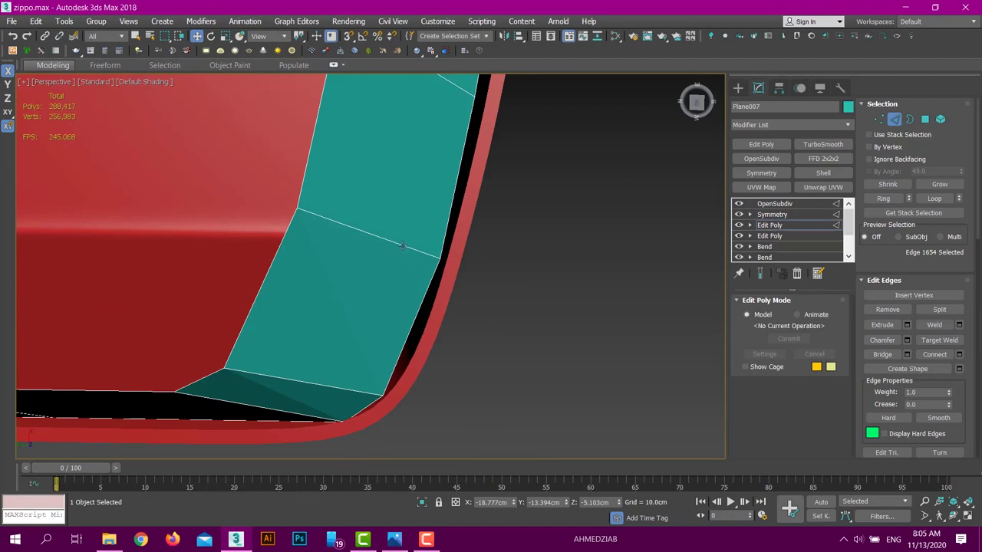
pyautogui.click(301, 363)
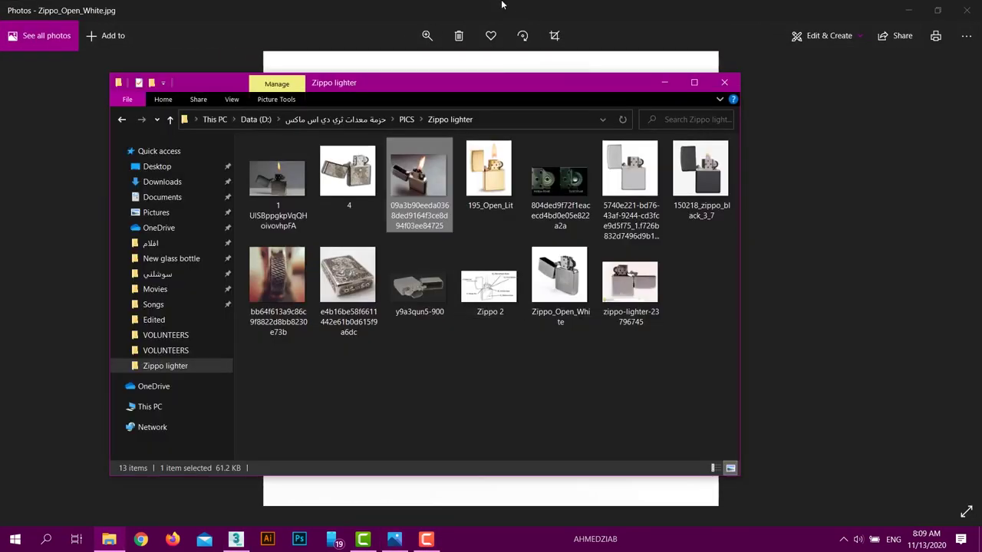
pyautogui.doubleClick(418, 212)
pyautogui.rightClick(485, 5)
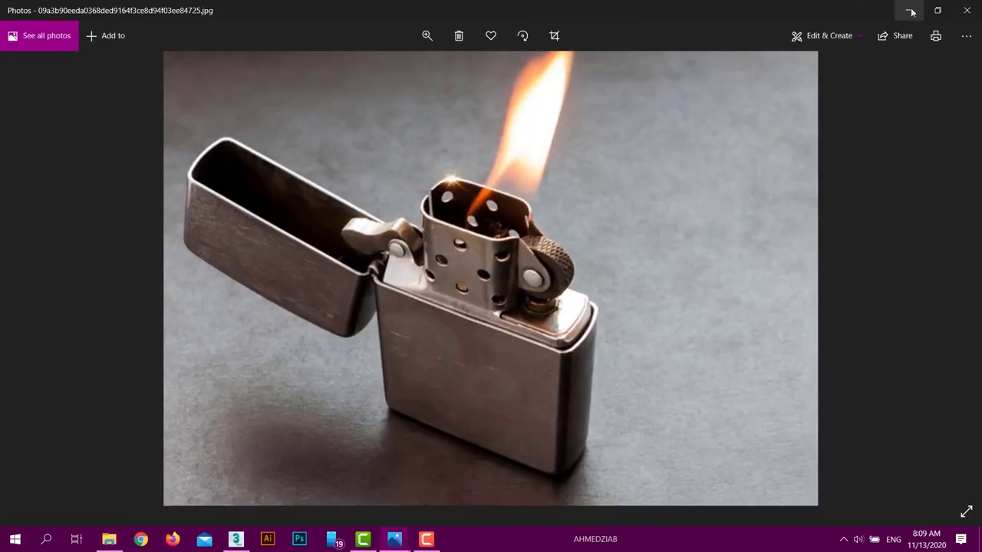
pyautogui.click(909, 10)
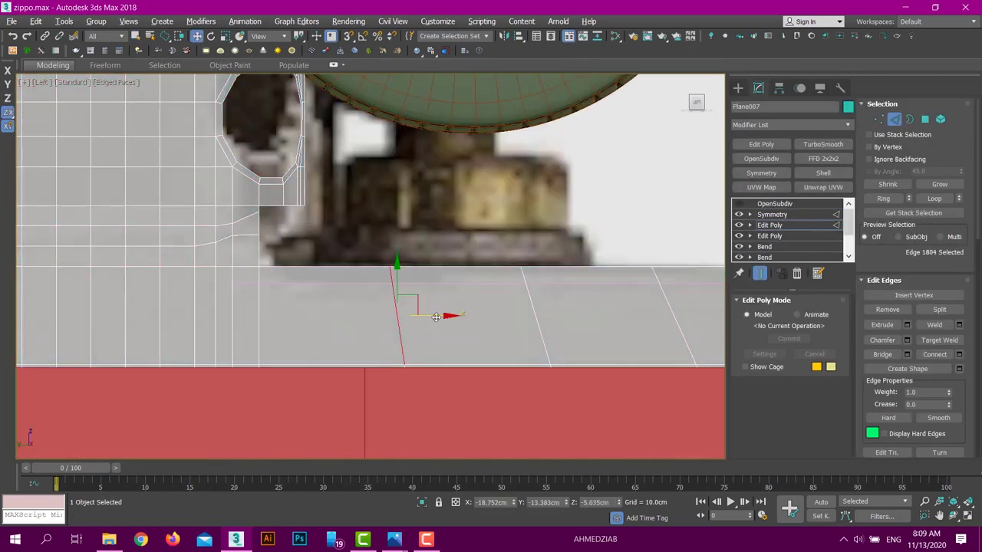
pyautogui.press('F3')
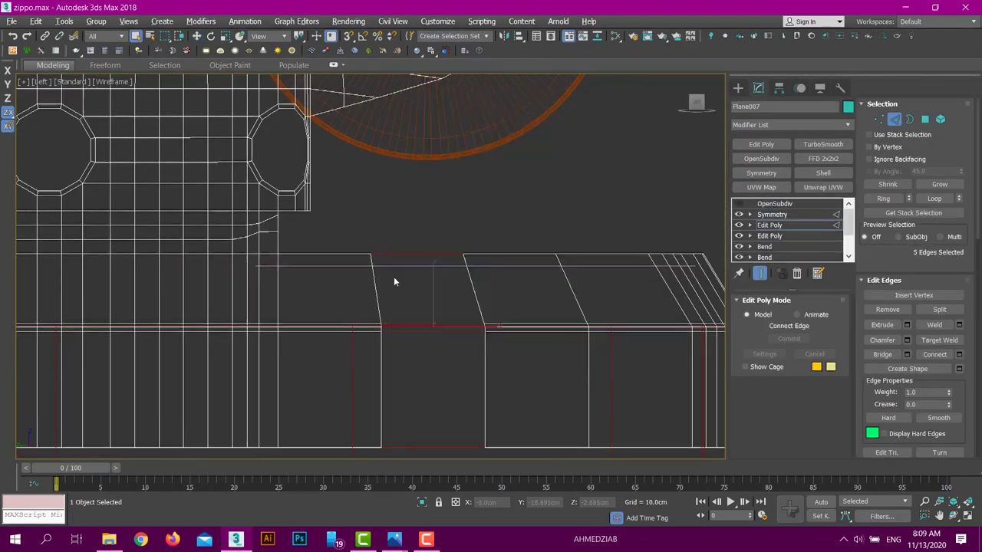
# Connect the chimney flange edges with a new loop slid to -64 and preview the smoothed result
pyautogui.click(392, 275)
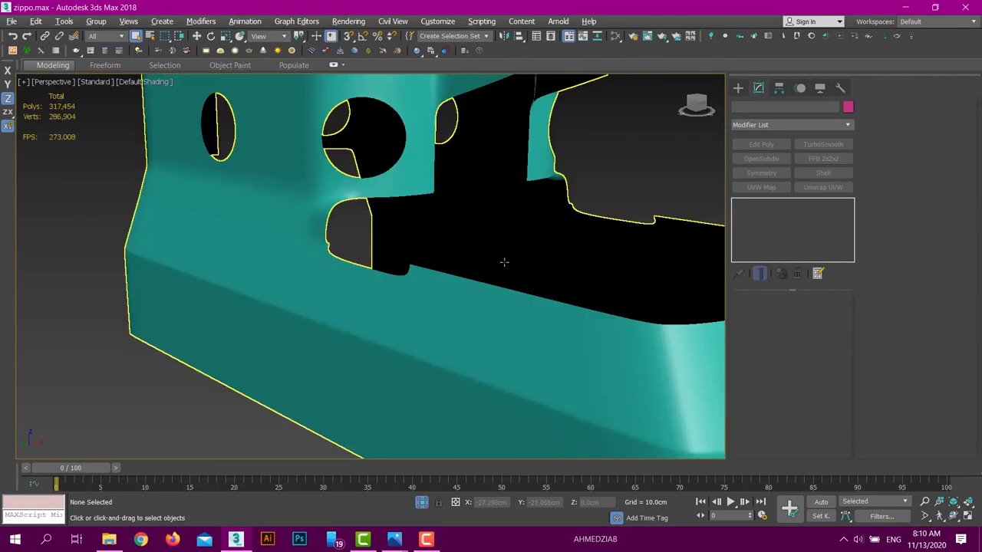
pyautogui.click(766, 225)
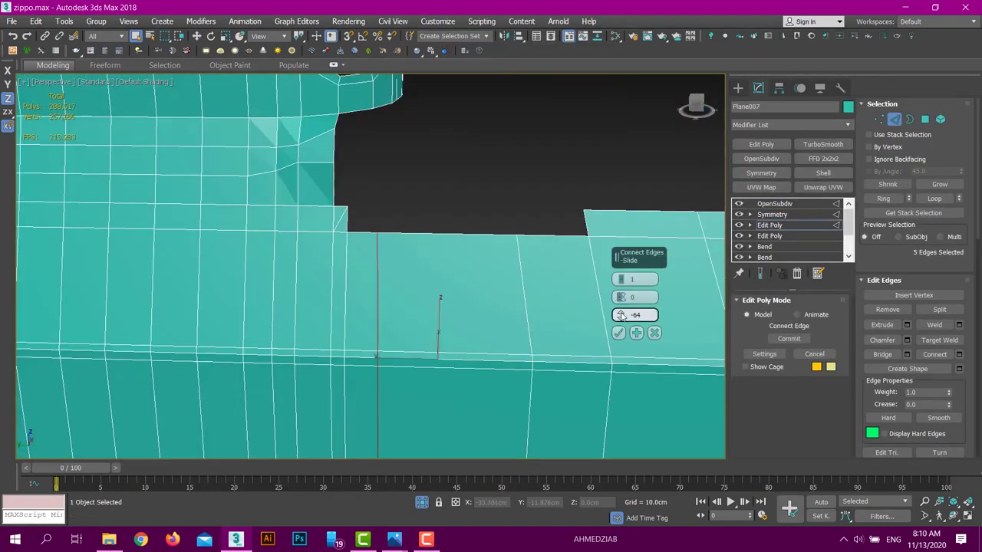
pyautogui.click(618, 333)
pyautogui.rightClick(550, 212)
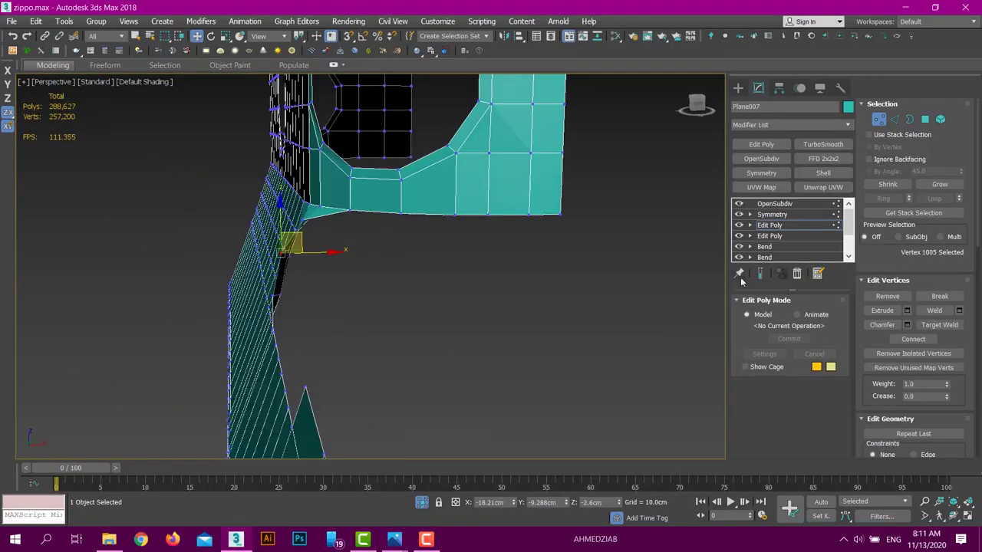
pyautogui.click(759, 278)
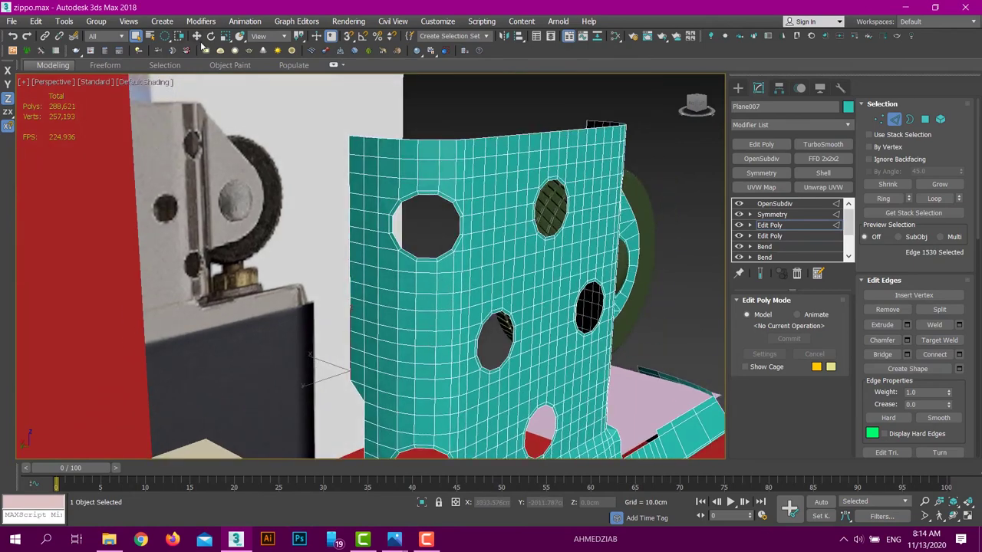
# Inspect the notch vertices, then open the close-up cam photo zippo-lighter-23796745.jpg
pyautogui.keyDown('alt'); pyautogui.moveTo(357, 315); pyautogui.dragTo(367, 404, button='middle'); pyautogui.keyUp('alt')
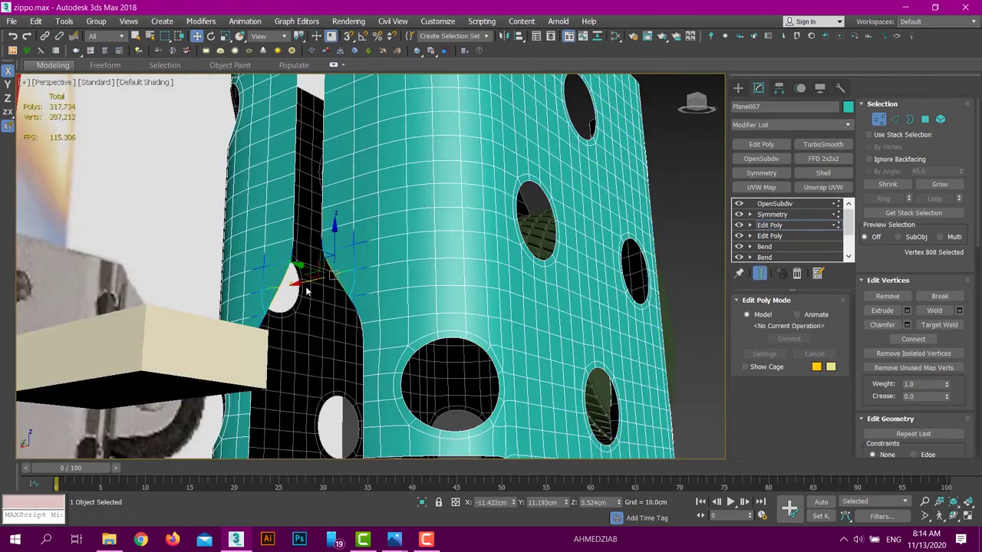
pyautogui.keyDown('alt'); pyautogui.moveTo(306, 290); pyautogui.dragTo(748, 290, button='middle'); pyautogui.keyUp('alt')
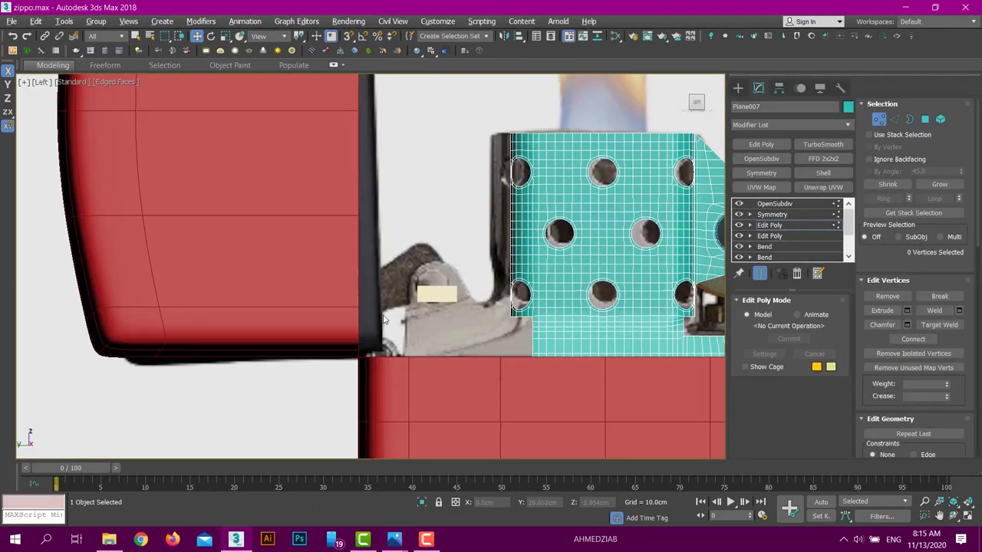
pyautogui.click(109, 539)
pyautogui.doubleClick(630, 284)
pyautogui.scroll(3, 569, 172)
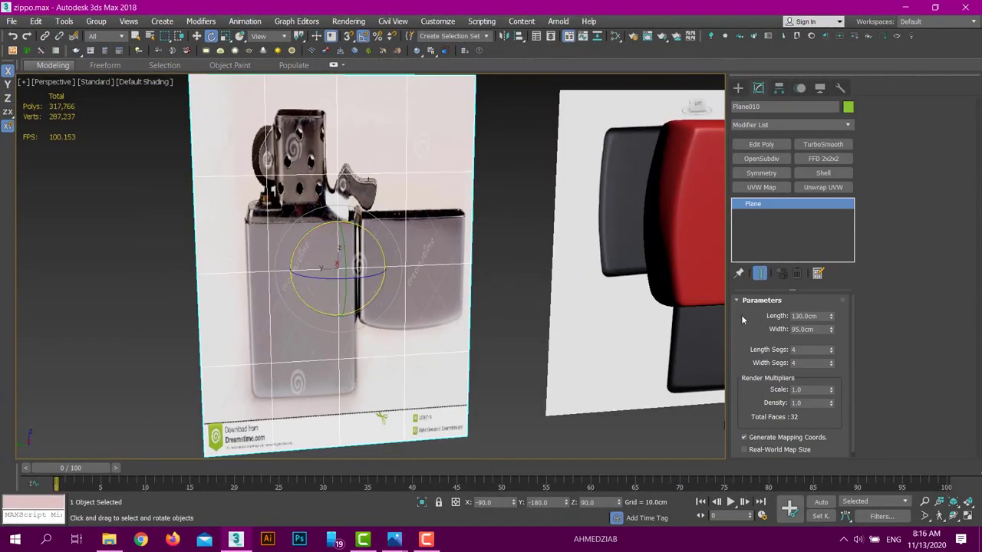
pyautogui.write('9')
# Make the reference plane landscape and select it in the Left view
pyautogui.press('Return')
pyautogui.press('l')
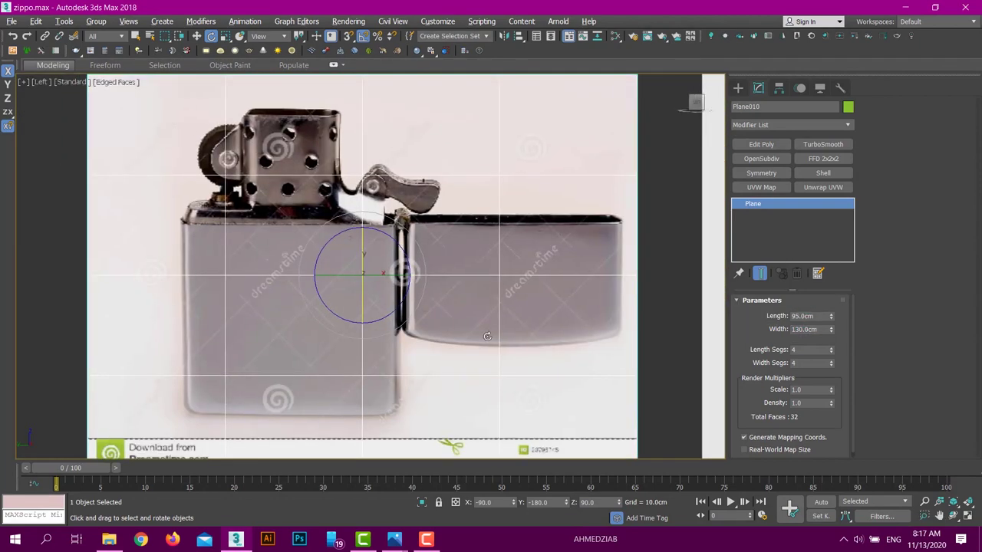
pyautogui.click(412, 221)
pyautogui.scroll(-3, 411, 220)
pyautogui.scroll(4, 652, 224)
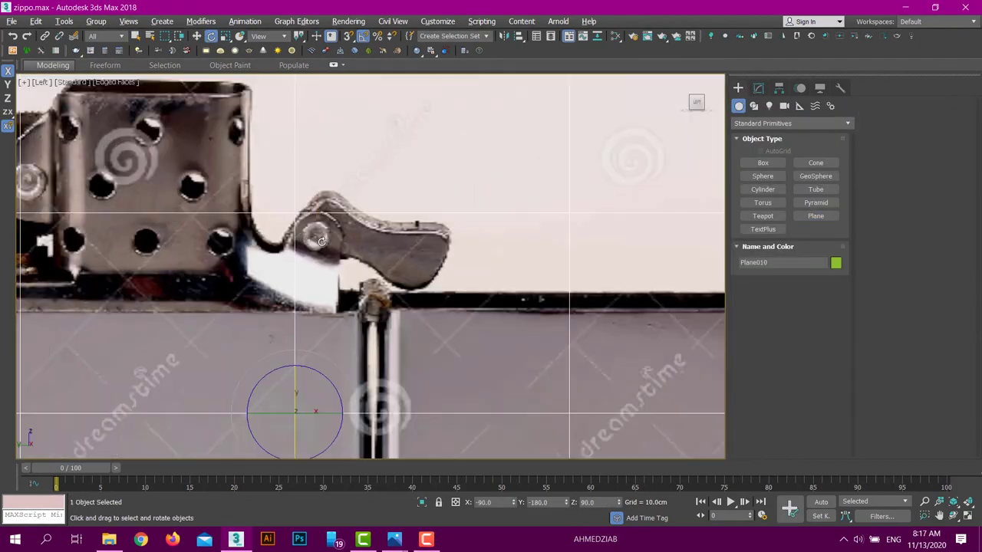
pyautogui.scroll(2, 248, 176)
# Edit Plane011's vertices and edges to trace the cam outline from the reference
pyautogui.click(761, 145)
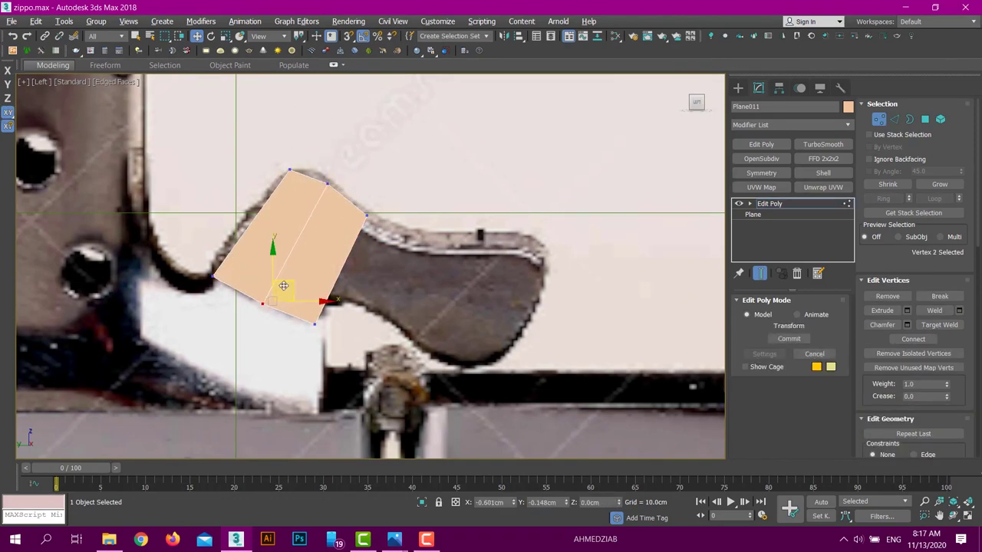
pyautogui.scroll(2, 283, 285)
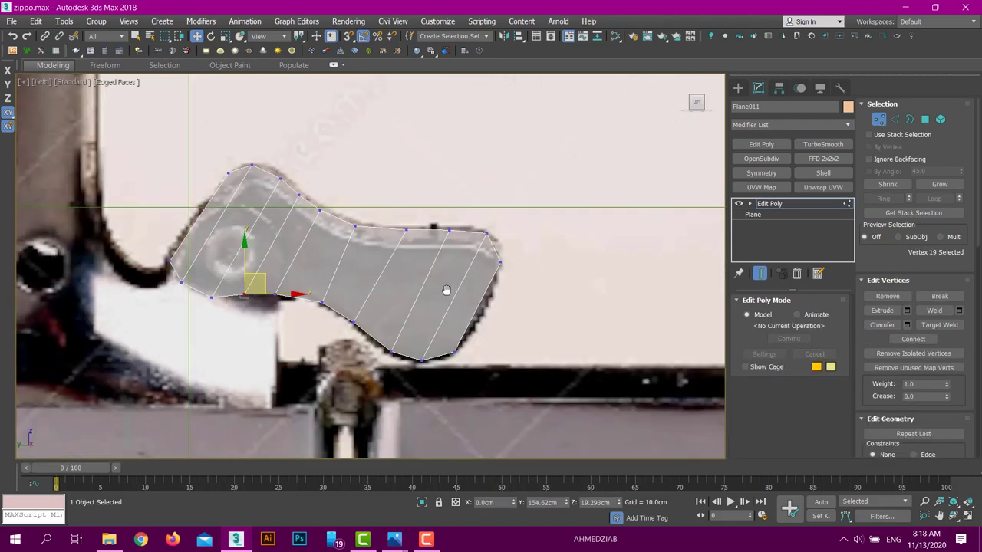
pyautogui.click(619, 333)
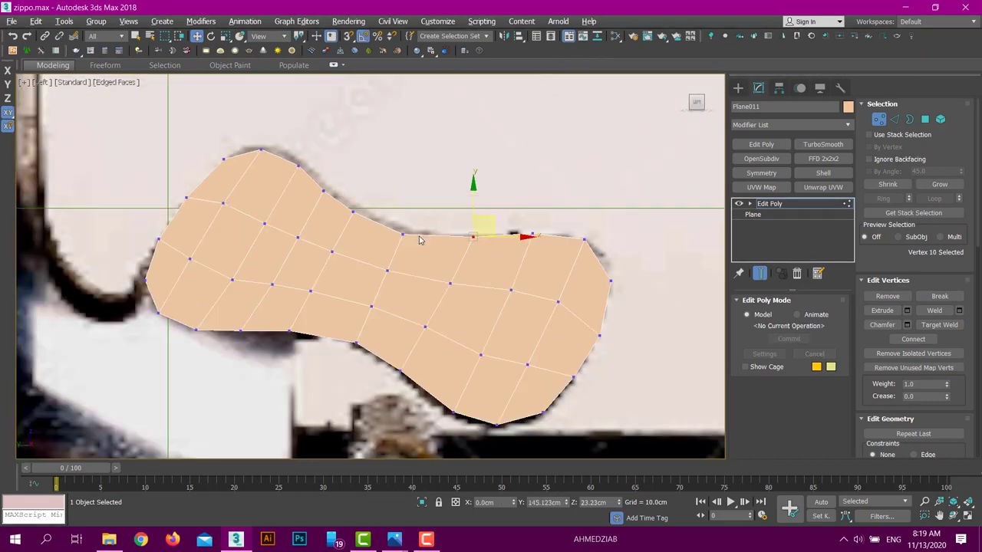
pyautogui.click(298, 165)
pyautogui.scroll(2, 315, 155)
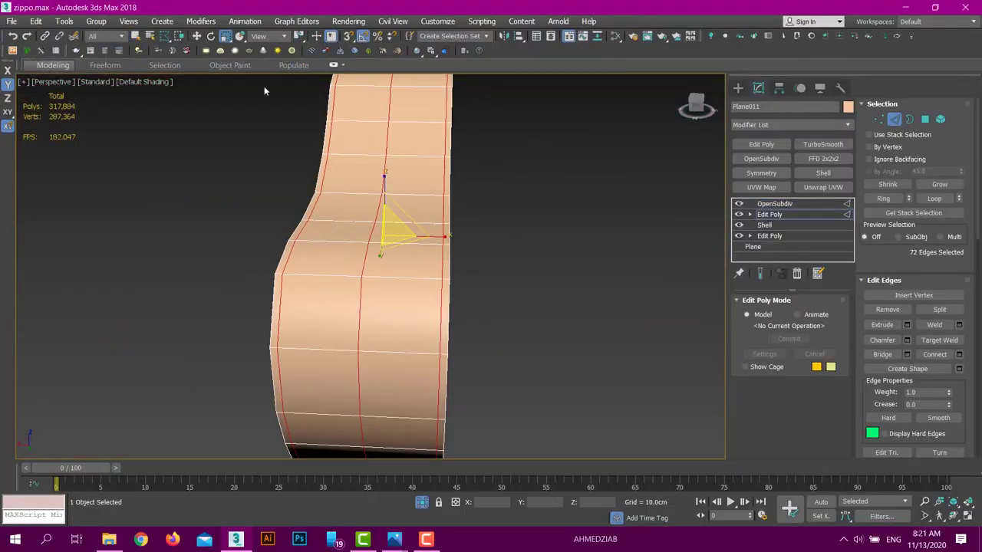
# Check the smoothed cam piece side-on and bring up the edge quad menu for chamfering
pyautogui.keyDown('alt'); pyautogui.moveTo(264, 90); pyautogui.dragTo(413, 249, button='middle'); pyautogui.keyUp('alt')
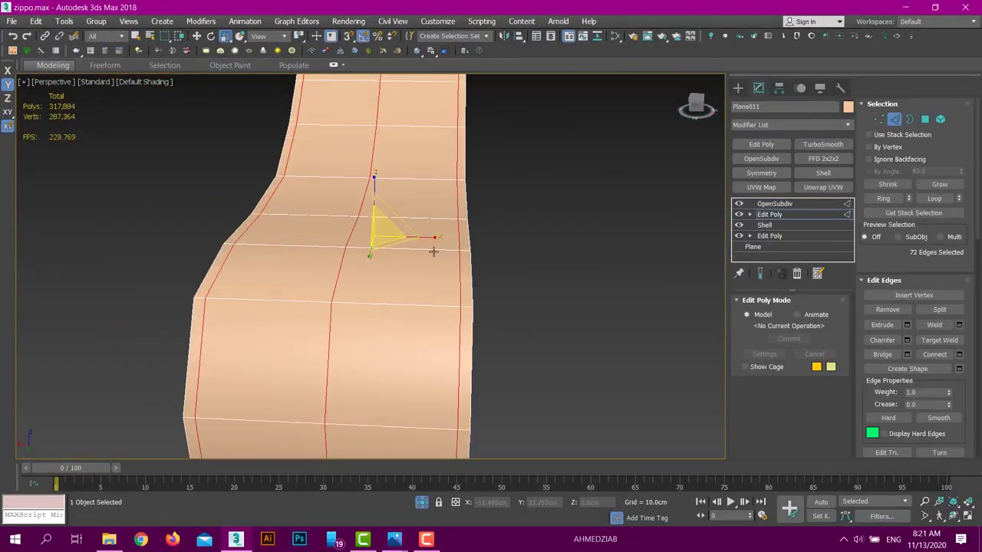
pyautogui.click(775, 204)
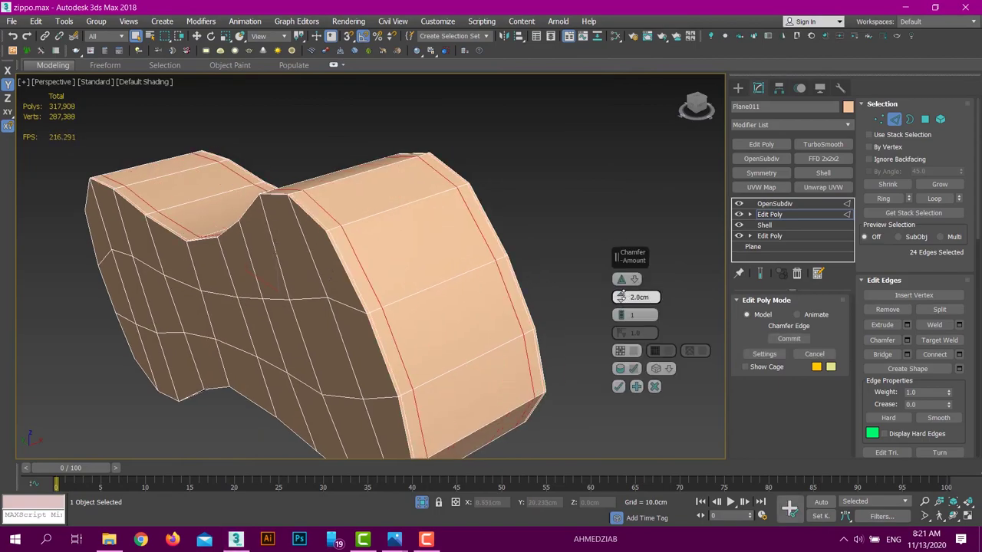
pyautogui.keyDown('alt'); pyautogui.moveTo(442, 300); pyautogui.dragTo(488, 174, button='middle'); pyautogui.keyUp('alt')
pyautogui.rightClick(488, 174)
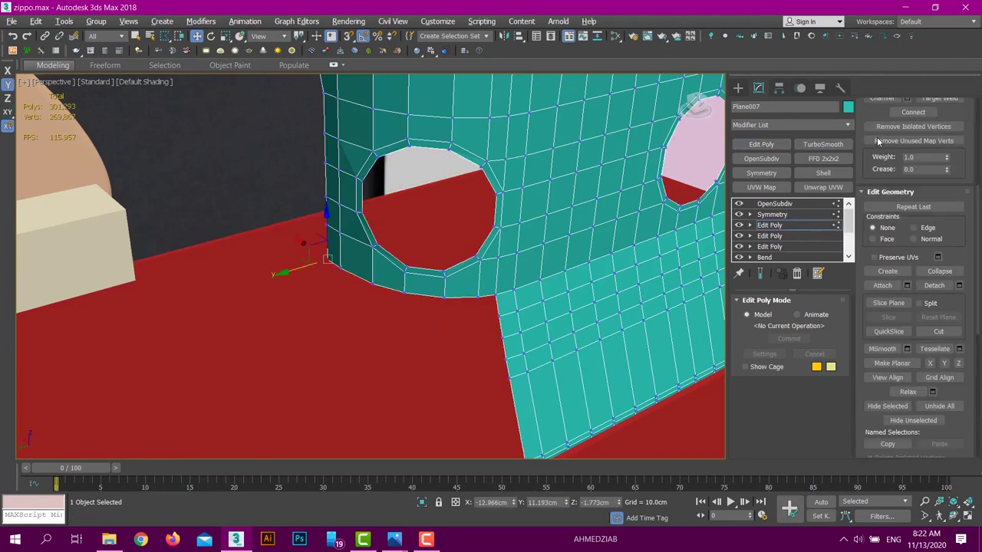
# Select the chimney's lower edges in the Left view over the reference photo
pyautogui.scroll(-3, 898, 230)
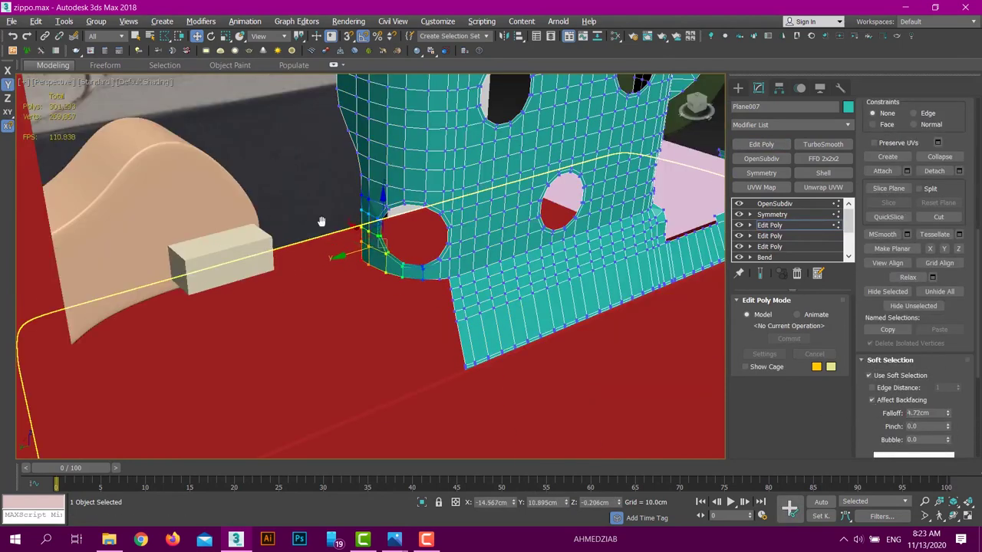
pyautogui.scroll(3, 322, 222)
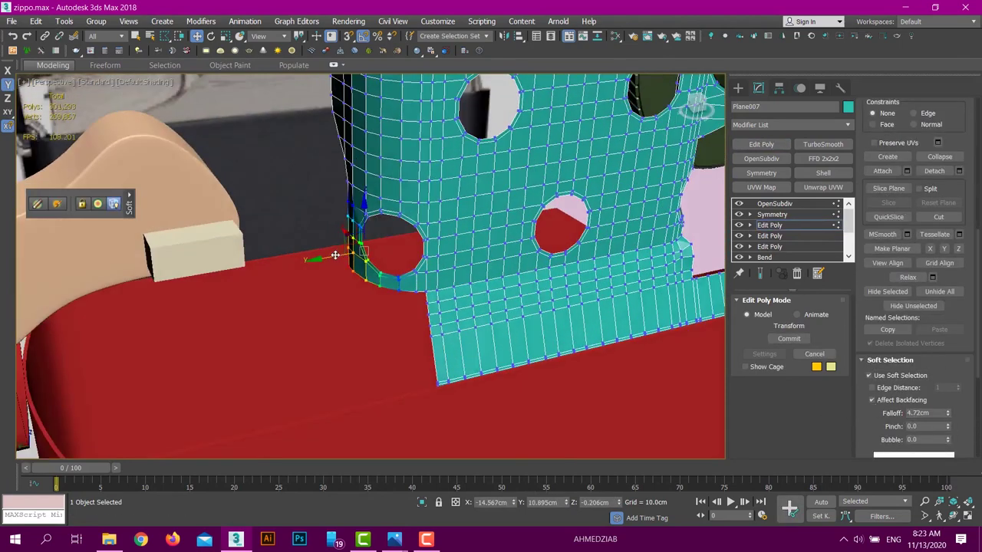
pyautogui.press('l')
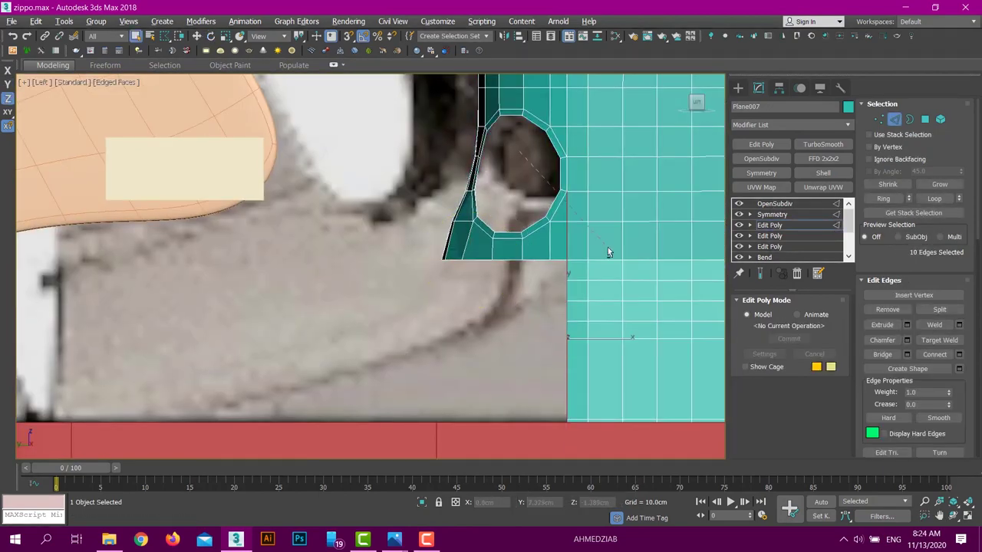
pyautogui.moveTo(608, 251); pyautogui.dragTo(550, 213, button='middle')
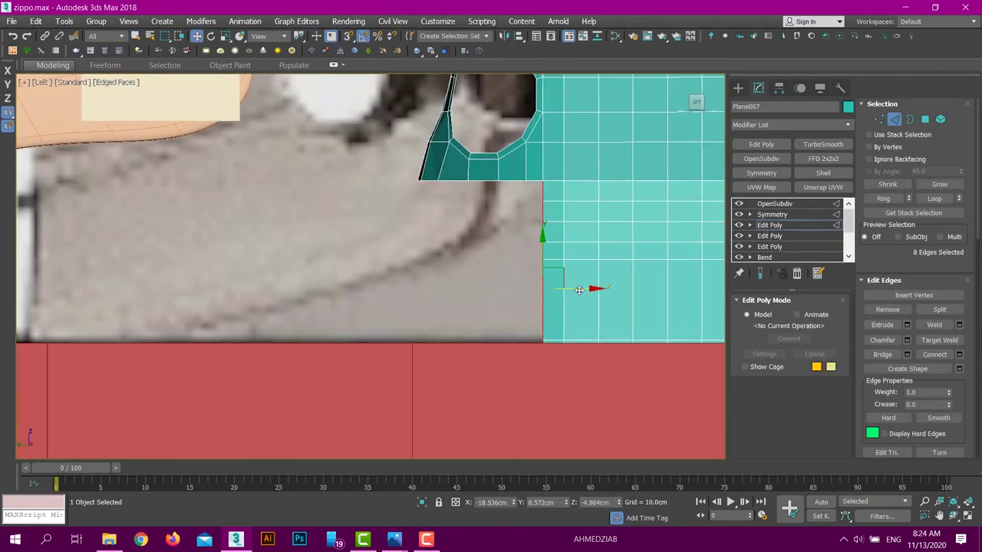
pyautogui.rightClick(562, 289)
pyautogui.press('p')
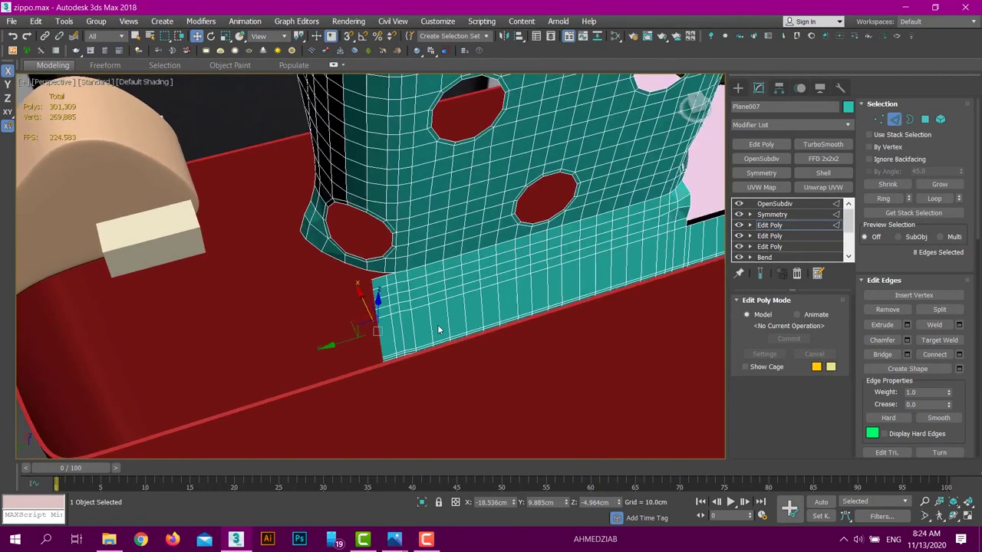
pyautogui.hotkey('alt', 'w')
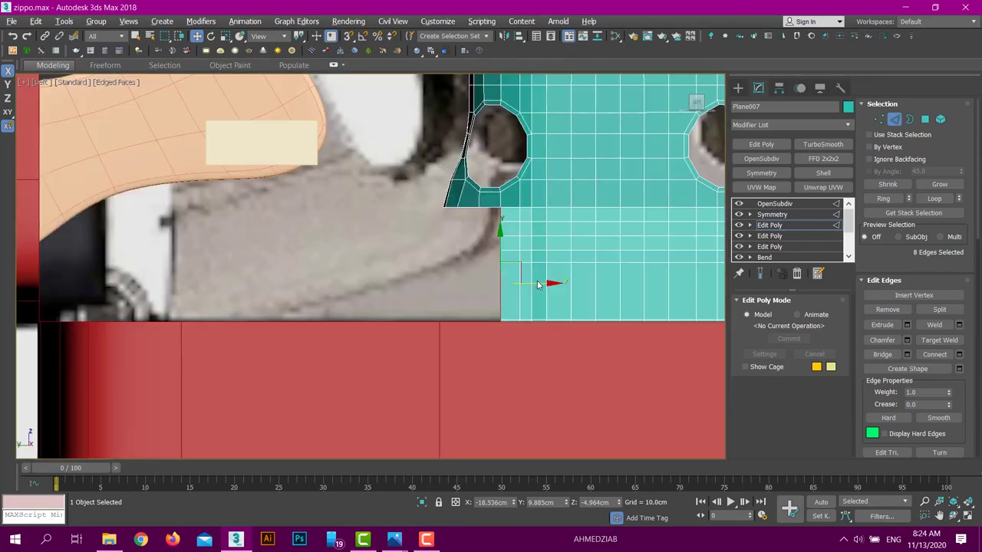
pyautogui.hotkey('alt', 'w')
# Select the flange corner vertices and compare them with the lit lighter reference photo
pyautogui.press('1')
pyautogui.moveTo(407, 174); pyautogui.dragTo(407, 258, button='middle')
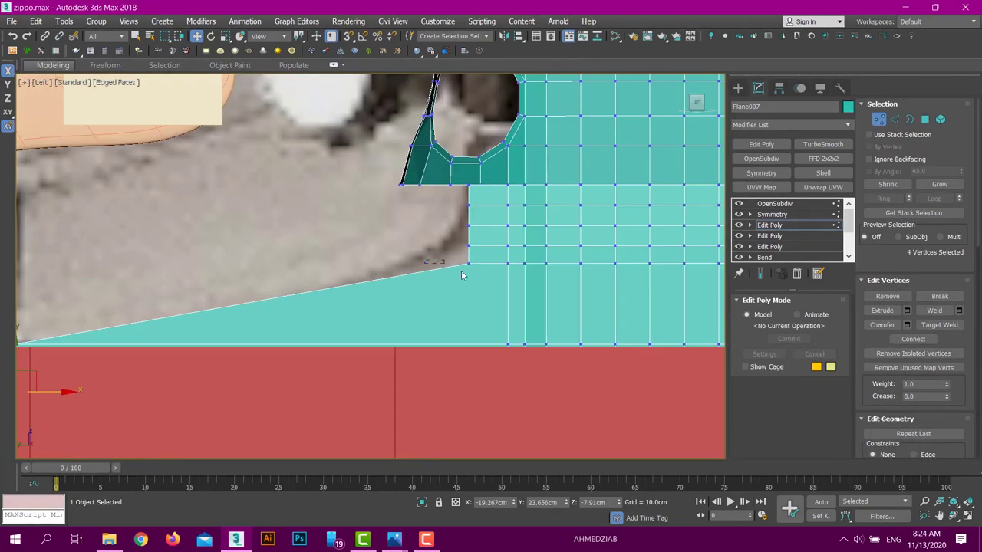
pyautogui.click(467, 247)
pyautogui.scroll(2, 483, 212)
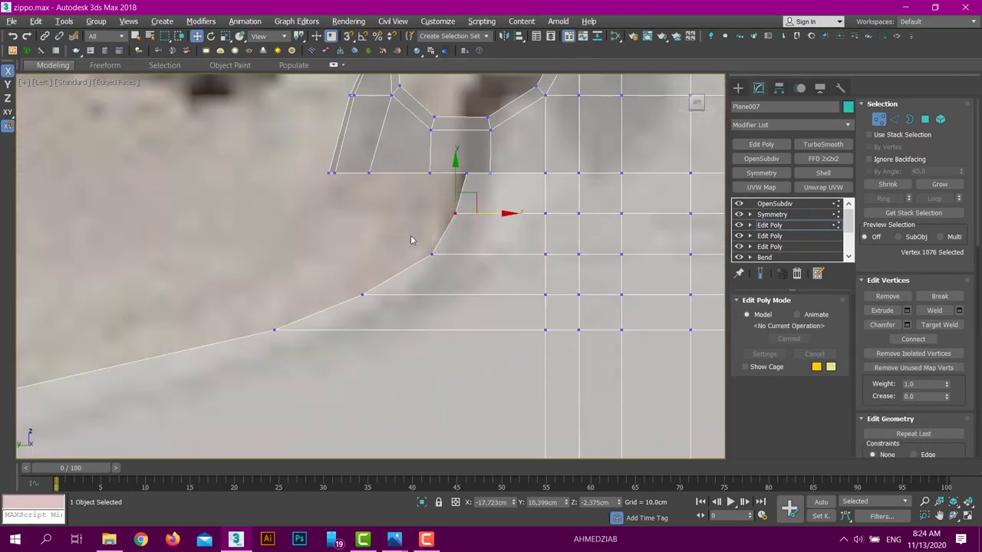
pyautogui.click(456, 392)
pyautogui.press('p')
pyautogui.click(427, 539)
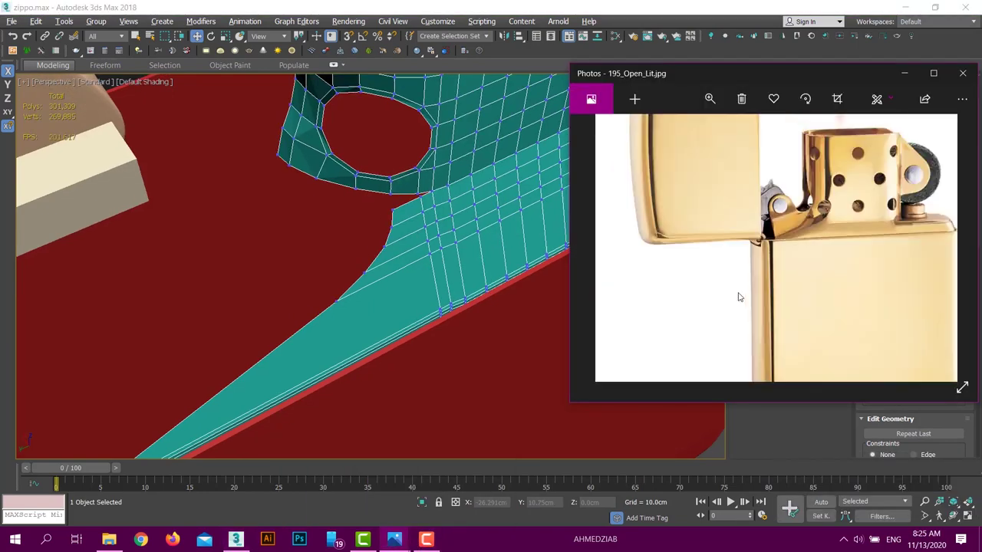
pyautogui.click(426, 5)
# Snap the flange vertices onto the flange corner using vertex snapping
pyautogui.press('l')
pyautogui.press('p')
pyautogui.press('l')
pyautogui.press('p')
pyautogui.press('1')
pyautogui.moveTo(475, 275)
pyautogui.keyDown('alt'); pyautogui.mouseDown(button='middle')
pyautogui.moveTo(353, 240)
pyautogui.moveTo(333, 291)
pyautogui.moveTo(407, 337)
pyautogui.moveTo(438, 274)
pyautogui.moveTo(438, 307)
pyautogui.mouseUp(button='middle'); pyautogui.keyUp('alt')
pyautogui.click(333, 292)
pyautogui.press('s')
pyautogui.keyDown('ctrl'); pyautogui.click(314, 227); pyautogui.keyUp('ctrl')
pyautogui.moveTo(377, 268)
pyautogui.keyDown('alt'); pyautogui.mouseDown(button='middle')
pyautogui.moveTo(330, 237)
pyautogui.moveTo(346, 306)
pyautogui.mouseUp(button='middle'); pyautogui.keyUp('alt')
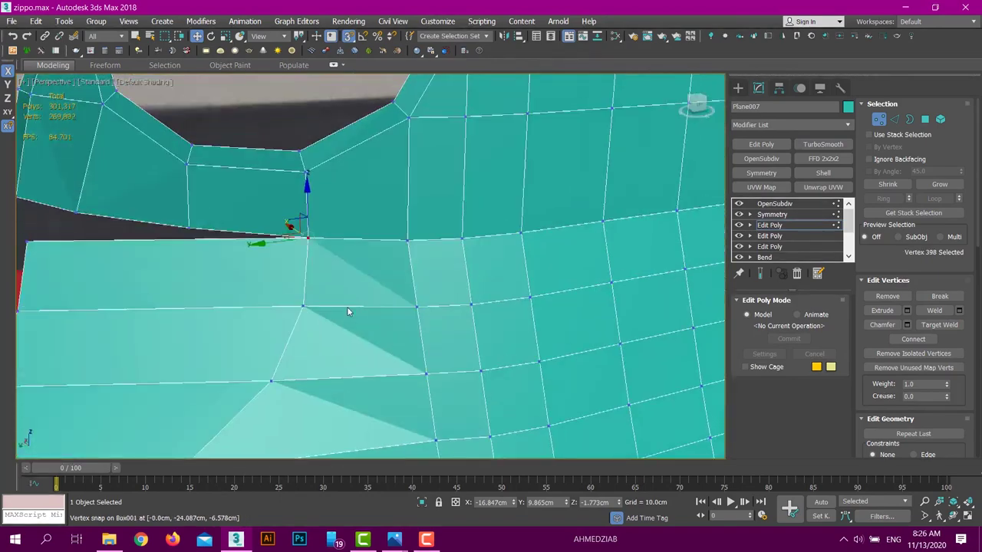
pyautogui.moveTo(307, 243); pyautogui.dragTo(278, 253)
# Select the flange's outer edges and drag them outward to extend the flange
pyautogui.press('2')
pyautogui.scroll(-4, 283, 249)
pyautogui.keyDown('alt'); pyautogui.moveTo(283, 249); pyautogui.dragTo(294, 307, button='middle'); pyautogui.keyUp('alt')
pyautogui.keyDown('ctrl'); pyautogui.moveTo(217, 382); pyautogui.dragTo(217, 382); pyautogui.keyUp('ctrl')
pyautogui.press('F3')
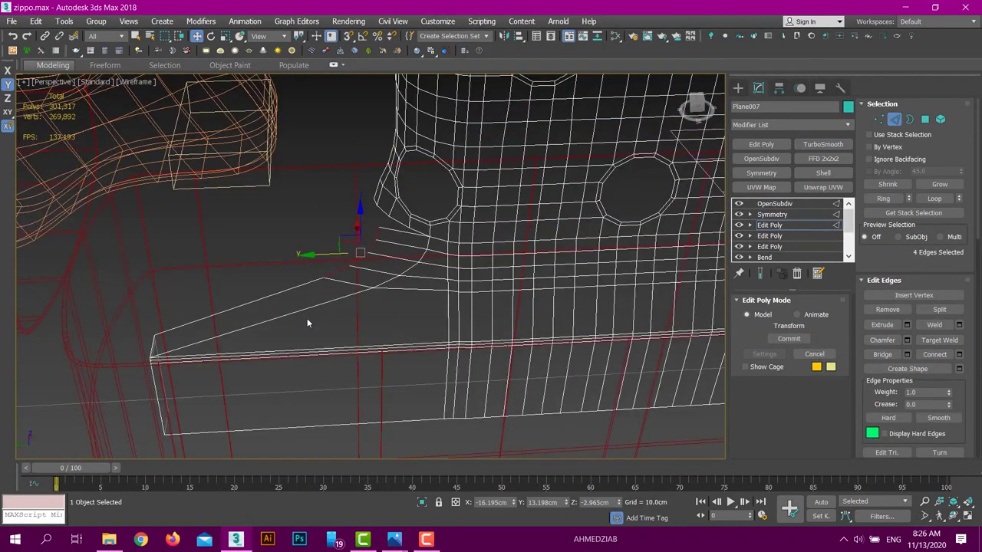
pyautogui.press('F3')
pyautogui.keyDown('alt'); pyautogui.moveTo(307, 323); pyautogui.dragTo(402, 237, button='middle'); pyautogui.keyUp('alt')
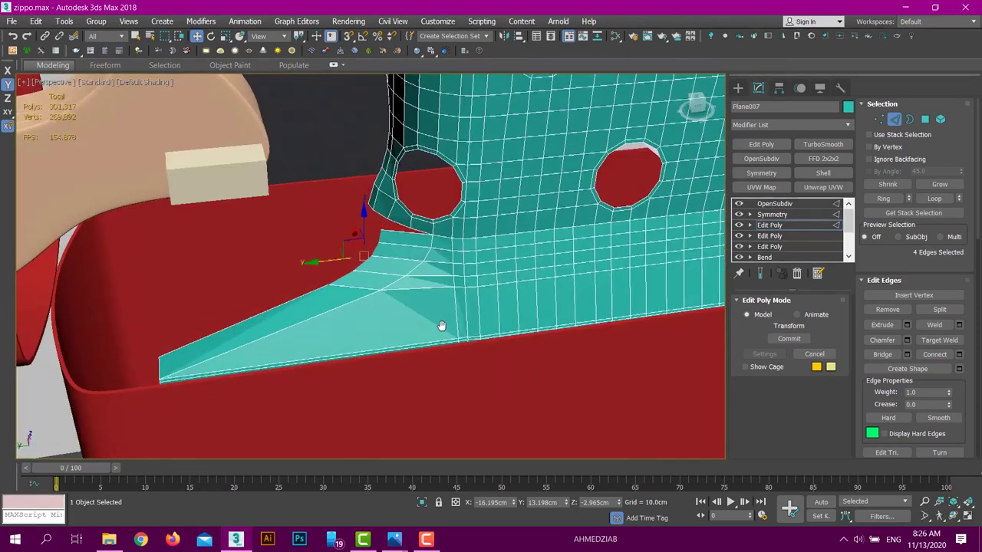
pyautogui.scroll(3, 403, 237)
pyautogui.moveTo(353, 343); pyautogui.dragTo(357, 298, button='middle')
pyautogui.scroll(3, 387, 284)
pyautogui.moveTo(429, 285); pyautogui.dragTo(436, 288)
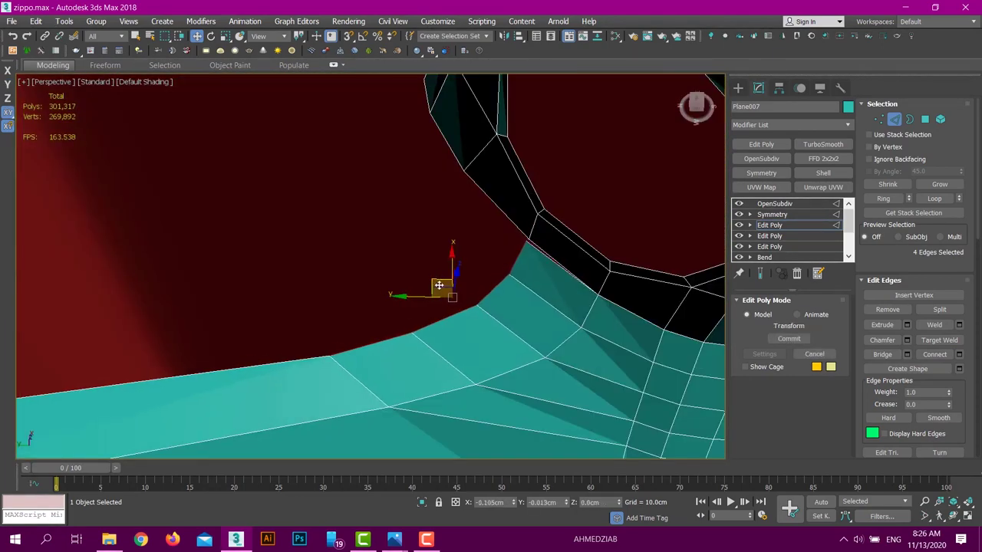
pyautogui.scroll(-3, 612, 215)
pyautogui.keyDown('alt'); pyautogui.moveTo(612, 215); pyautogui.dragTo(514, 50, button='middle'); pyautogui.keyUp('alt')
# Check the reference photo and select the corner vertex of the new strip
pyautogui.hotkey('alt', 'Tab')
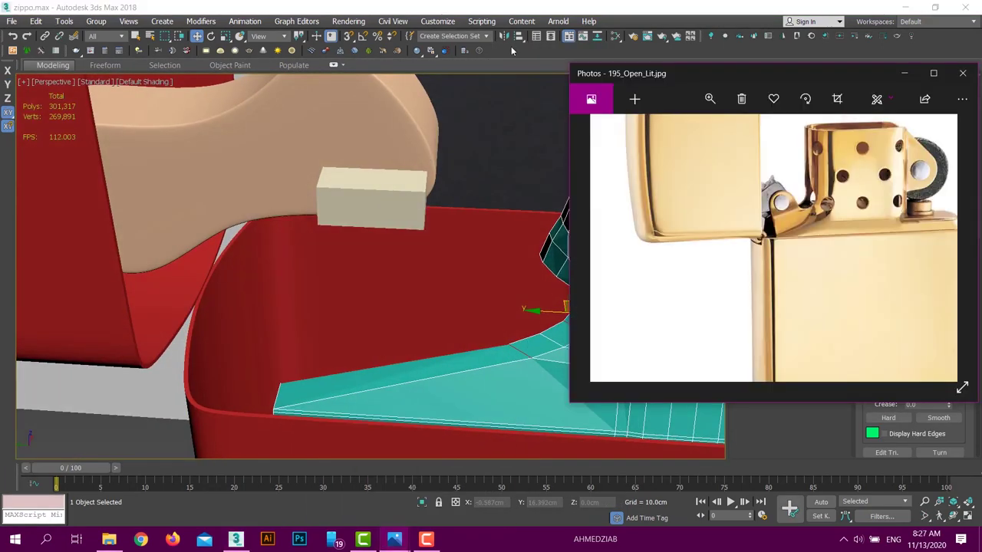
pyautogui.click(497, 2)
pyautogui.scroll(3, 528, 239)
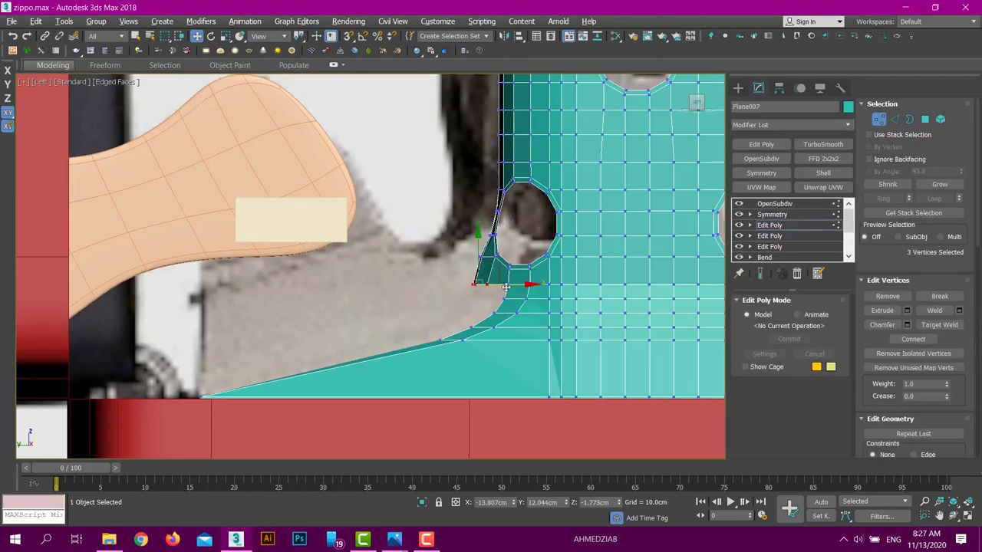
pyautogui.scroll(-3, 528, 238)
pyautogui.click(513, 231)
pyautogui.hotkey('alt', 'w')
pyautogui.hotkey('alt', 'w')
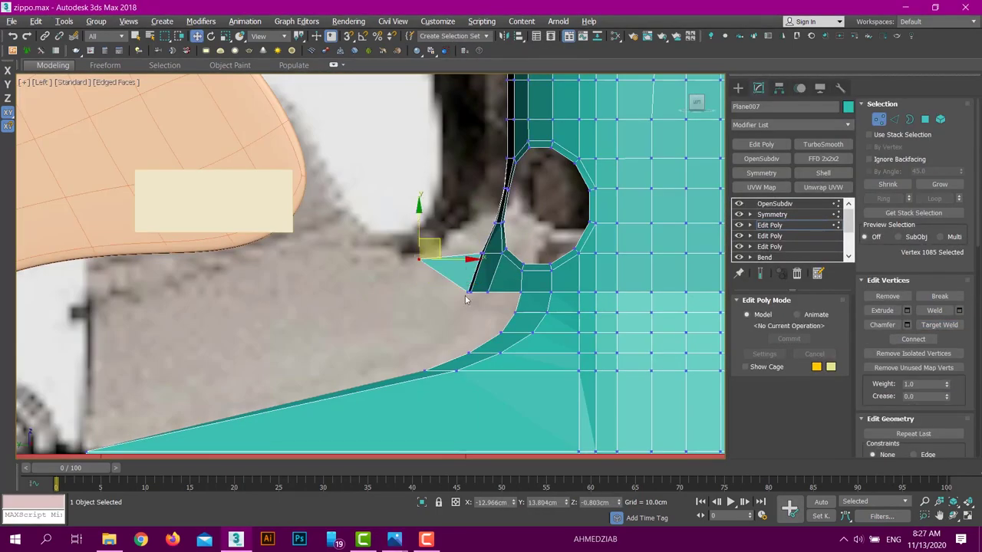
pyautogui.scroll(-2, 135, 364)
pyautogui.hotkey('alt', 'w')
pyautogui.click(455, 337)
# Return to the chimney mesh in see-through mode and select the strip's end edges near the cam
pyautogui.hotkey('alt', 'w')
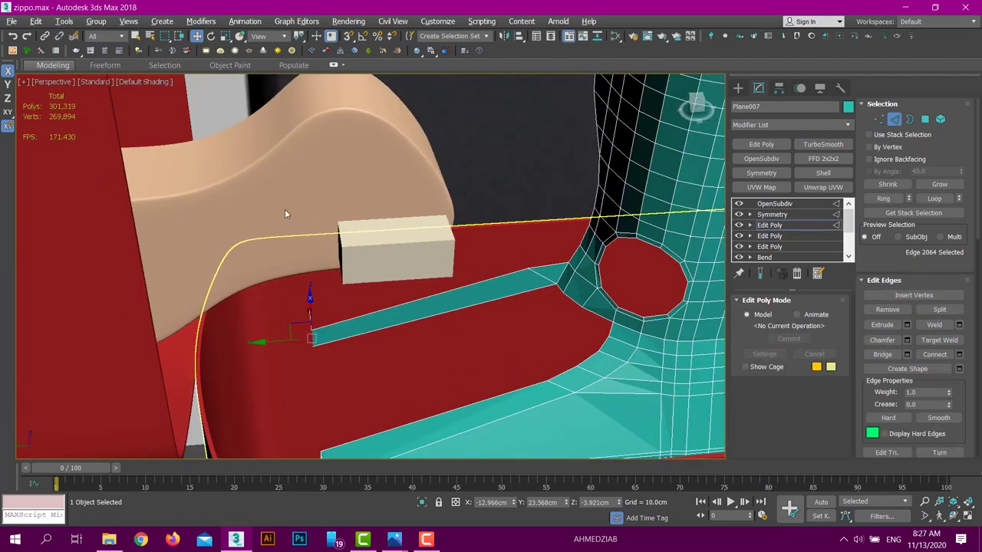
pyautogui.scroll(3, 311, 382)
pyautogui.click(775, 204)
pyautogui.hotkey('alt', 'w')
pyautogui.hotkey('alt', 'w')
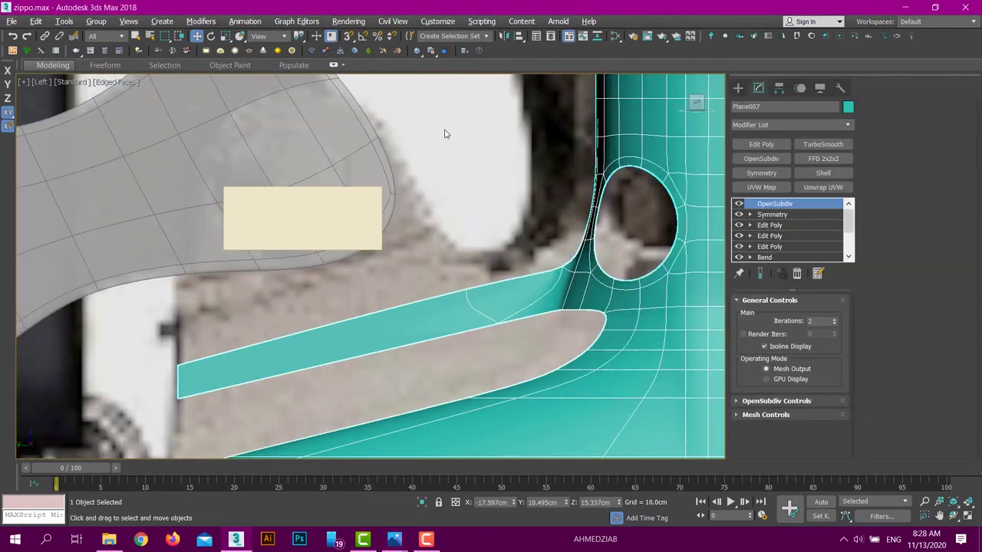
pyautogui.hotkey('alt', 'w')
pyautogui.click(537, 361)
pyautogui.hotkey('alt', 'w')
pyautogui.press('r')
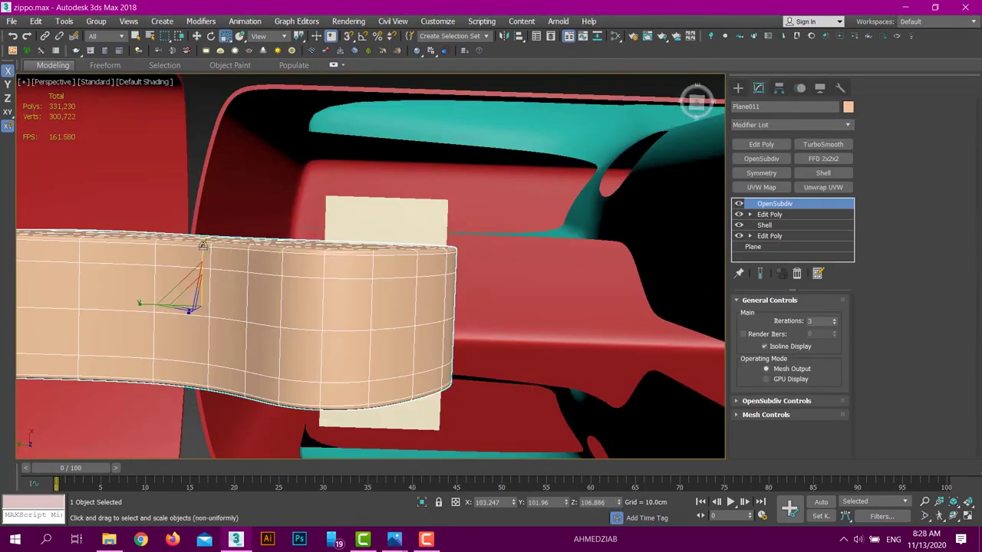
pyautogui.scroll(3, 468, 417)
pyautogui.hotkey('alt', 'w')
pyautogui.click(427, 307)
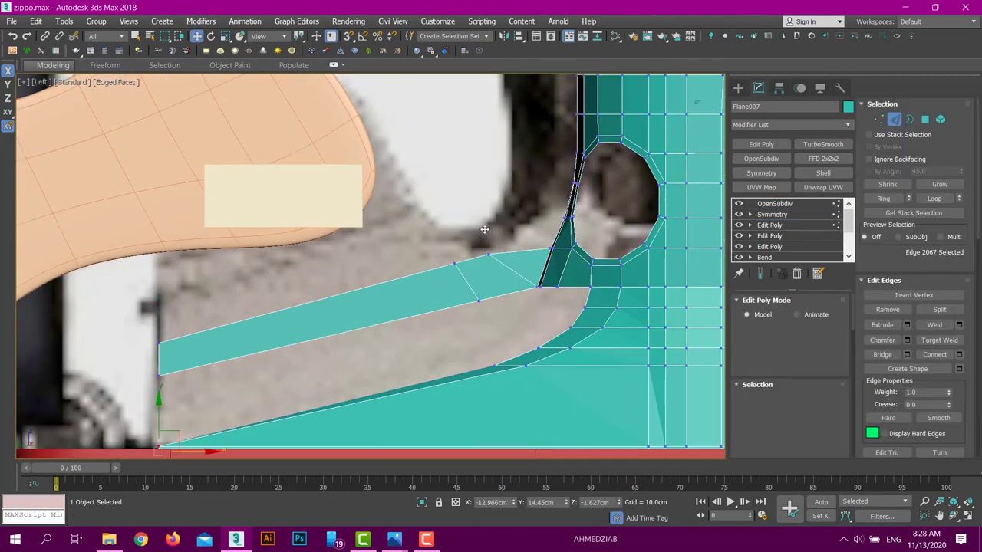
pyautogui.click(329, 296)
pyautogui.moveTo(329, 296); pyautogui.dragTo(348, 318, button='middle')
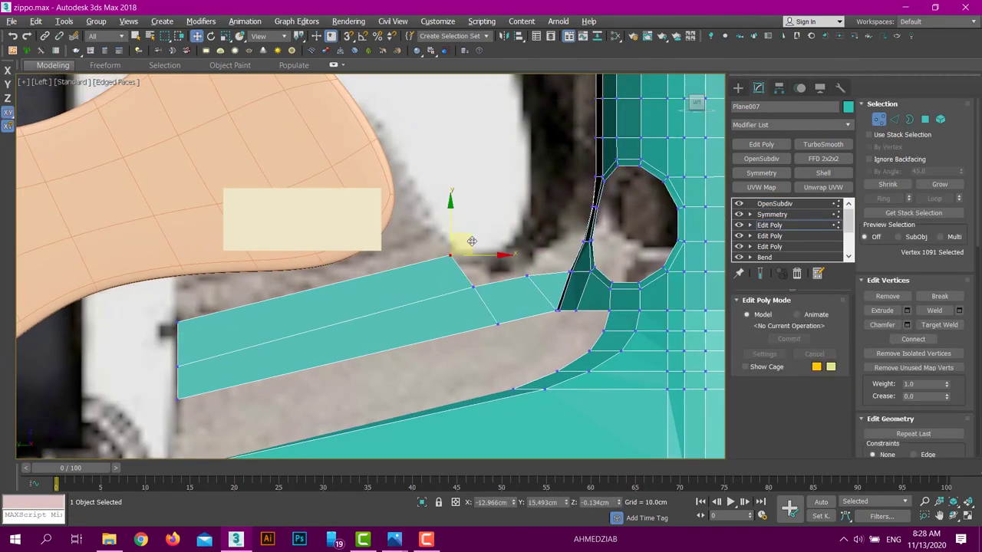
pyautogui.hotkey('alt', 'x')
pyautogui.scroll(2, 383, 207)
pyautogui.press('2')
pyautogui.click(383, 223)
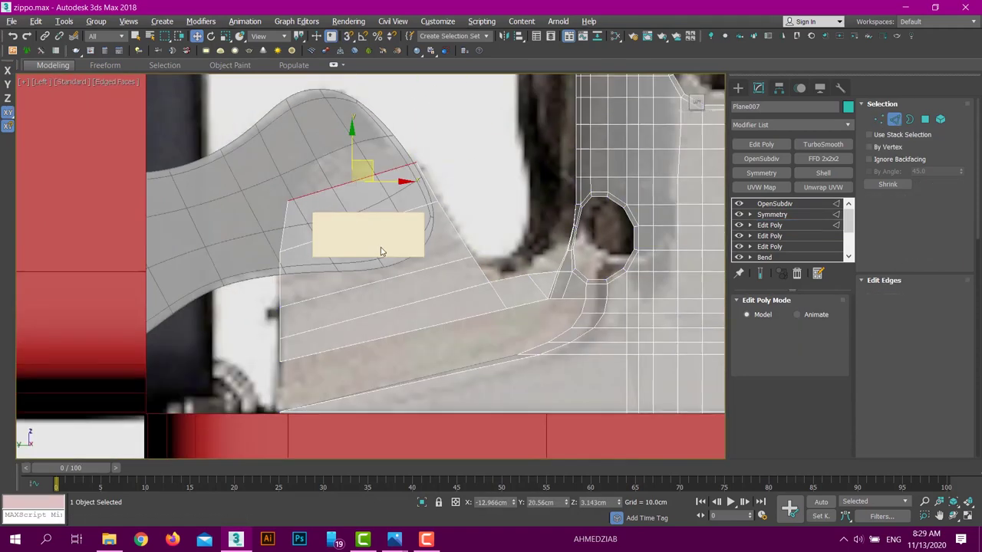
# Connect the tab edges with 3 new segments
pyautogui.press('2')
pyautogui.scroll(-2, 379, 252)
pyautogui.rightClick(401, 253)
pyautogui.click(461, 246)
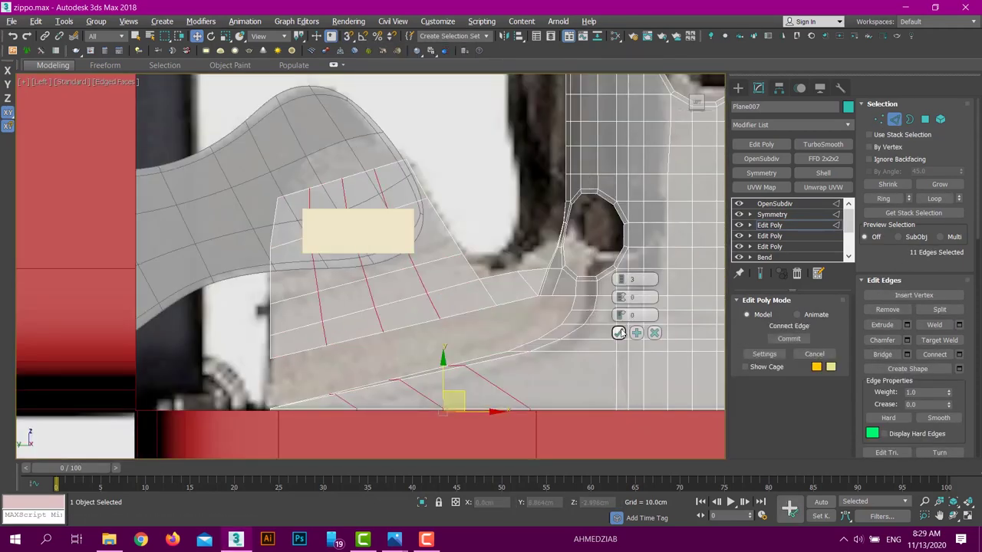
pyautogui.click(619, 333)
pyautogui.press('1')
pyautogui.scroll(2, 304, 185)
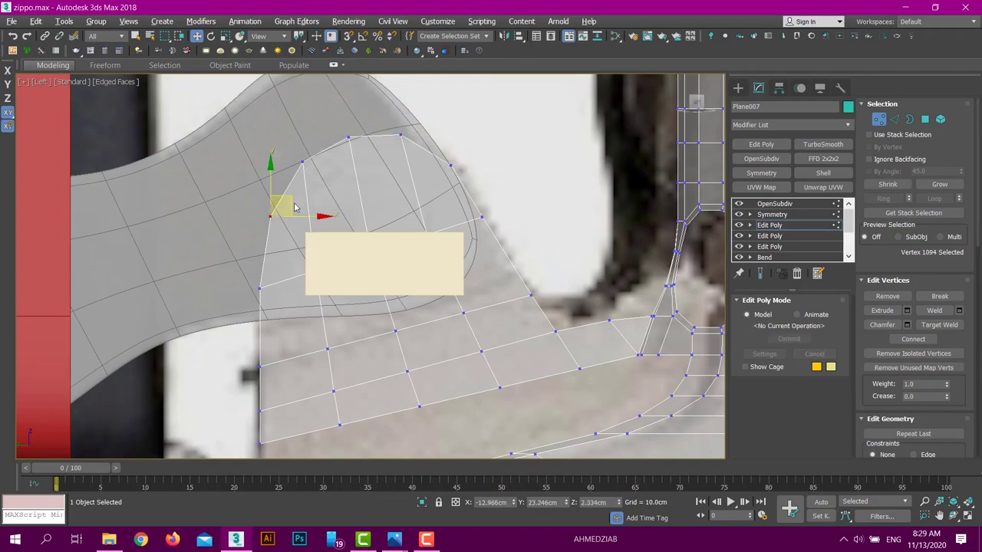
# Select the edge loop across the tab and inspect it from below in Perspective
pyautogui.press('2')
pyautogui.doubleClick(388, 241)
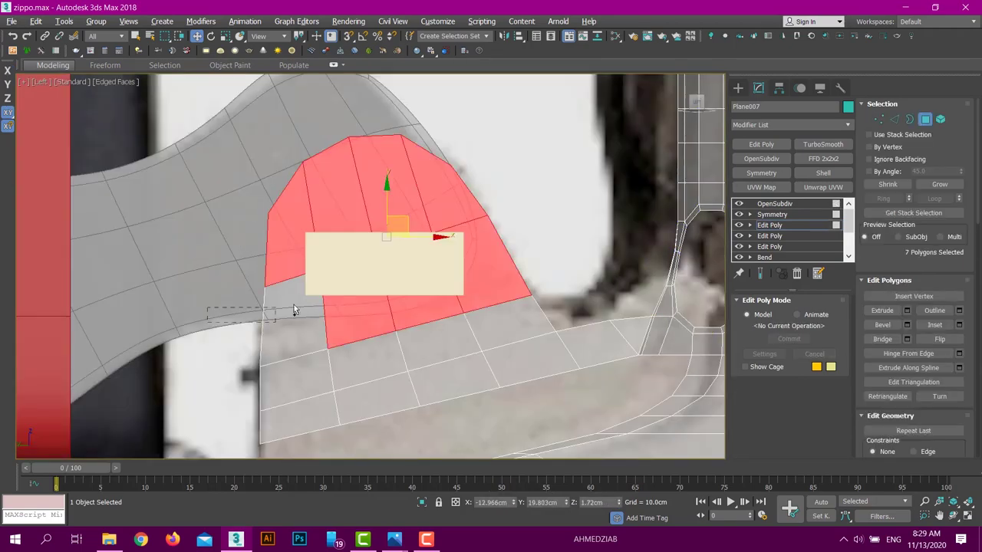
pyautogui.press('p')
pyautogui.moveTo(293, 310)
pyautogui.keyDown('alt'); pyautogui.mouseDown(button='middle')
pyautogui.moveTo(425, 324)
pyautogui.moveTo(450, 301)
pyautogui.mouseUp(button='middle'); pyautogui.keyUp('alt')
pyautogui.press('2')
pyautogui.keyDown('alt'); pyautogui.moveTo(391, 335); pyautogui.dragTo(422, 324, button='middle'); pyautogui.keyUp('alt')
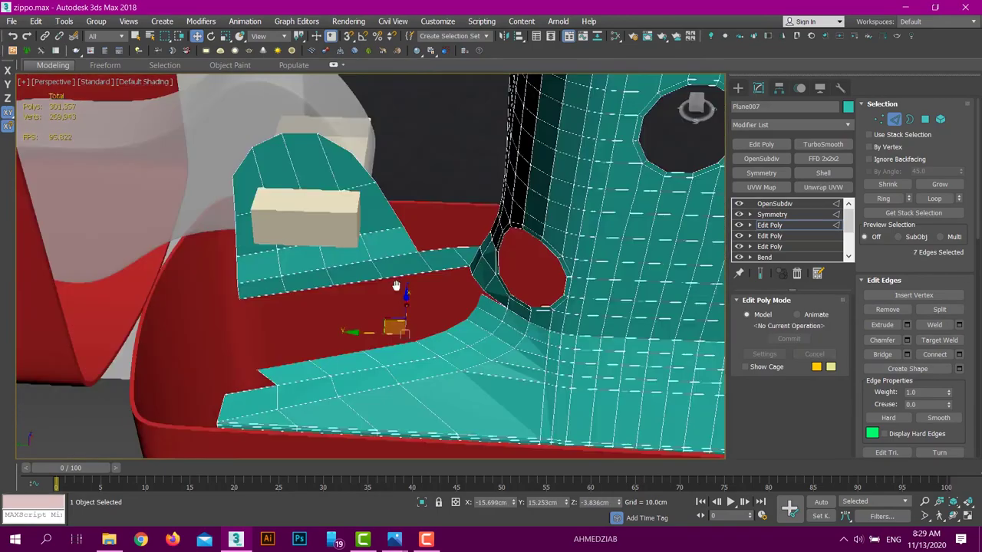
# Select the edges beside the red face and connect them with a new edge
pyautogui.scroll(3, 429, 322)
pyautogui.scroll(4, 446, 319)
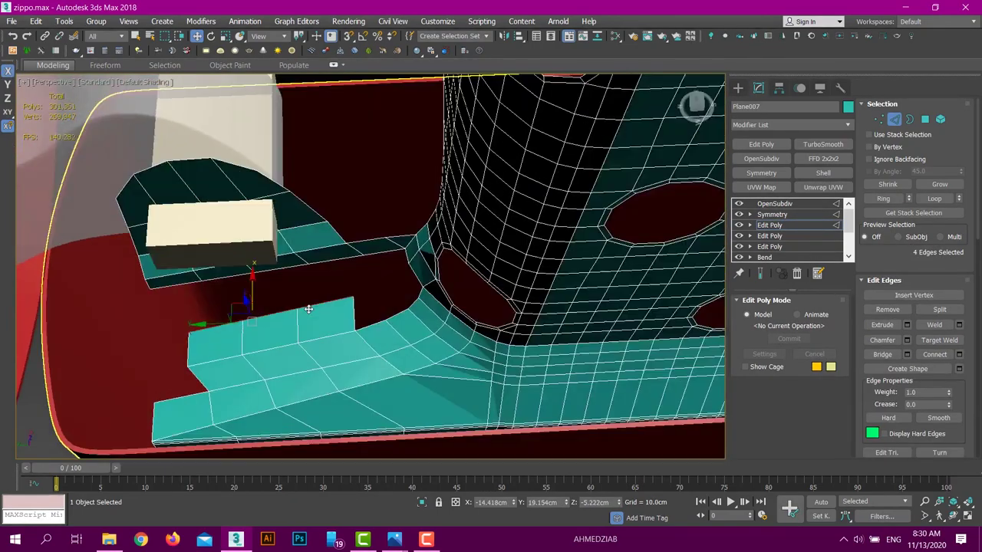
pyautogui.scroll(5, 423, 321)
pyautogui.scroll(-5, 423, 321)
pyautogui.scroll(-2, 300, 287)
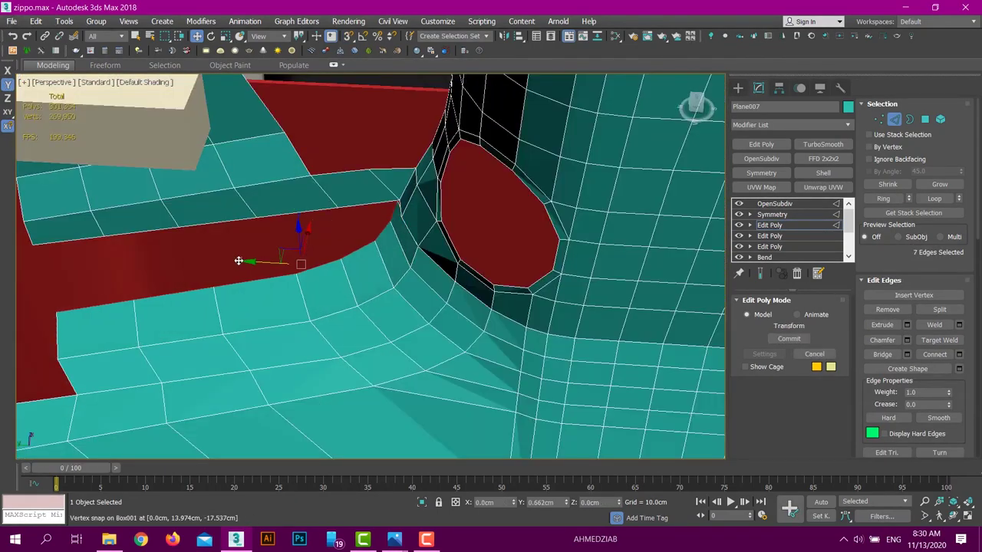
pyautogui.keyDown('alt'); pyautogui.moveTo(300, 287); pyautogui.dragTo(277, 261, button='middle'); pyautogui.keyUp('alt')
pyautogui.scroll(2, 278, 278)
pyautogui.click(362, 193)
pyautogui.scroll(3, 362, 193)
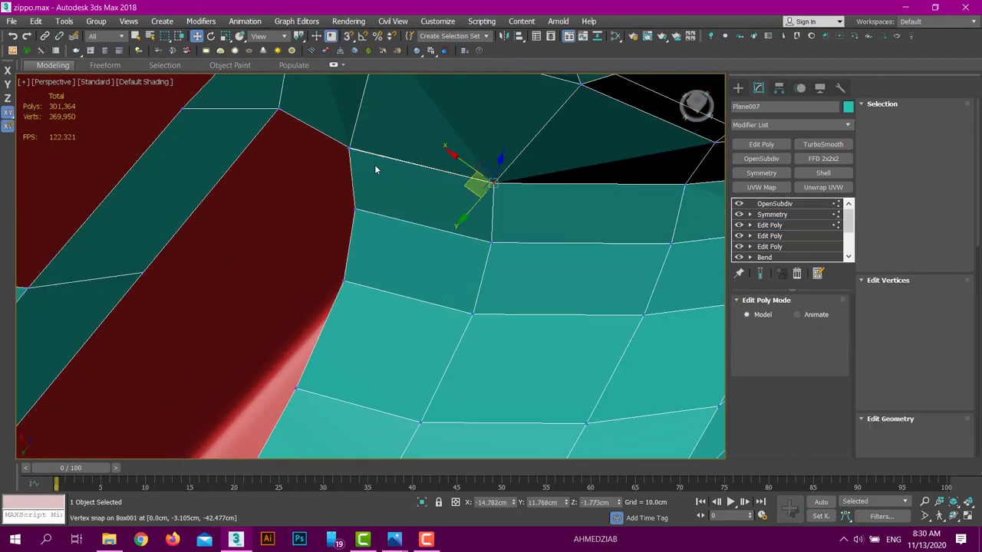
pyautogui.scroll(-5, 330, 117)
pyautogui.moveTo(330, 117)
pyautogui.keyDown('alt'); pyautogui.mouseDown(button='middle')
pyautogui.moveTo(383, 259)
pyautogui.moveTo(384, 136)
pyautogui.moveTo(402, 203)
pyautogui.moveTo(486, 188)
pyautogui.mouseUp(button='middle'); pyautogui.keyUp('alt')
pyautogui.click(383, 136)
pyautogui.hotkey('ctrl', 'shift', 'e')
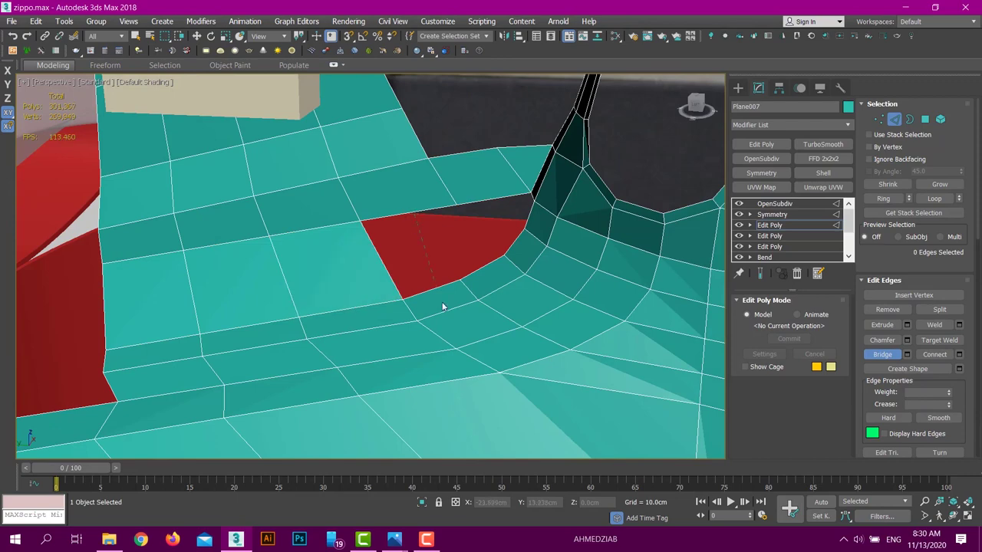
# Select the corner vertices and bring up the quad menu for Target Weld
pyautogui.keyDown('alt'); pyautogui.moveTo(414, 214); pyautogui.dragTo(388, 221, button='middle'); pyautogui.keyUp('alt')
pyautogui.keyDown('alt'); pyautogui.moveTo(382, 125); pyautogui.dragTo(534, 187, button='middle'); pyautogui.keyUp('alt')
pyautogui.press('1')
pyautogui.rightClick(533, 186)
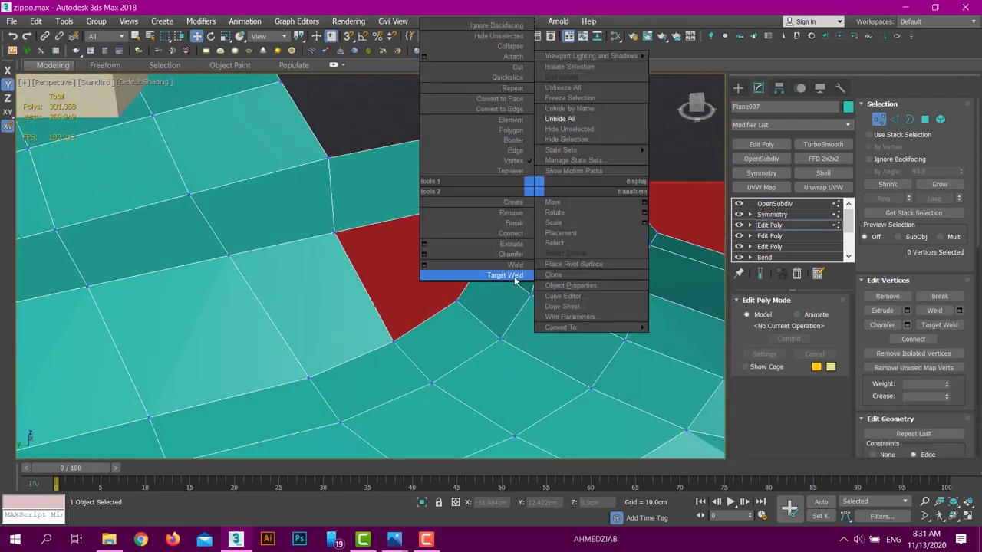
pyautogui.keyDown('alt'); pyautogui.moveTo(451, 187); pyautogui.dragTo(480, 236, button='middle'); pyautogui.keyUp('alt')
pyautogui.rightClick(480, 236)
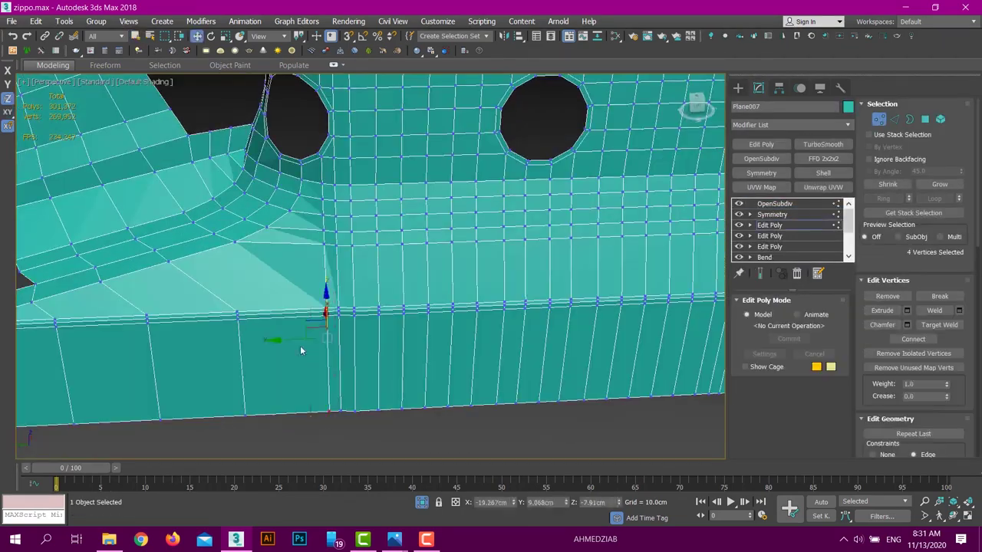
# In the wireframe Top view, target-weld the stray base vertex onto the left-edge vertex
pyautogui.press('t')
pyautogui.press('F3')
pyautogui.moveTo(345, 303); pyautogui.dragTo(358, 341, button='middle')
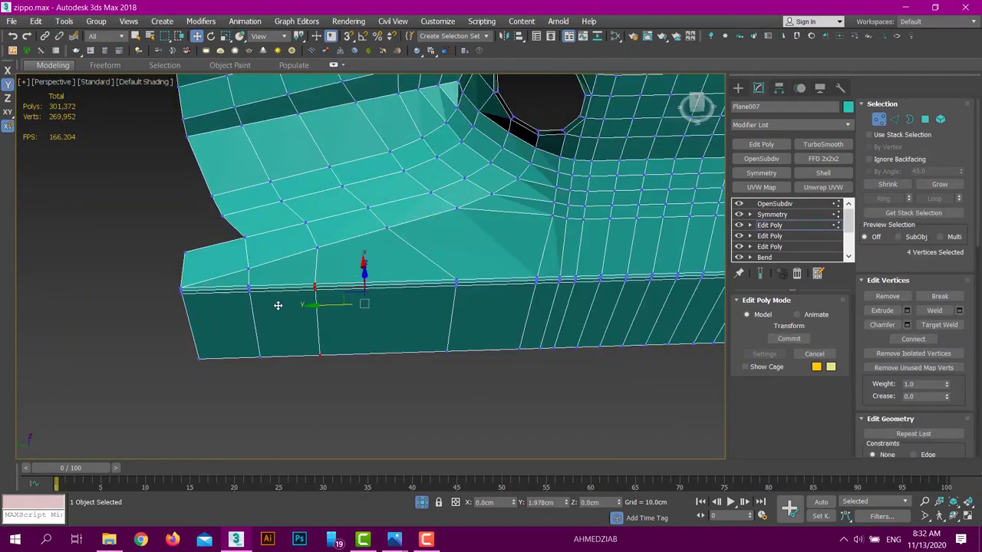
pyautogui.keyDown('alt'); pyautogui.moveTo(278, 305); pyautogui.dragTo(449, 300, button='middle'); pyautogui.keyUp('alt')
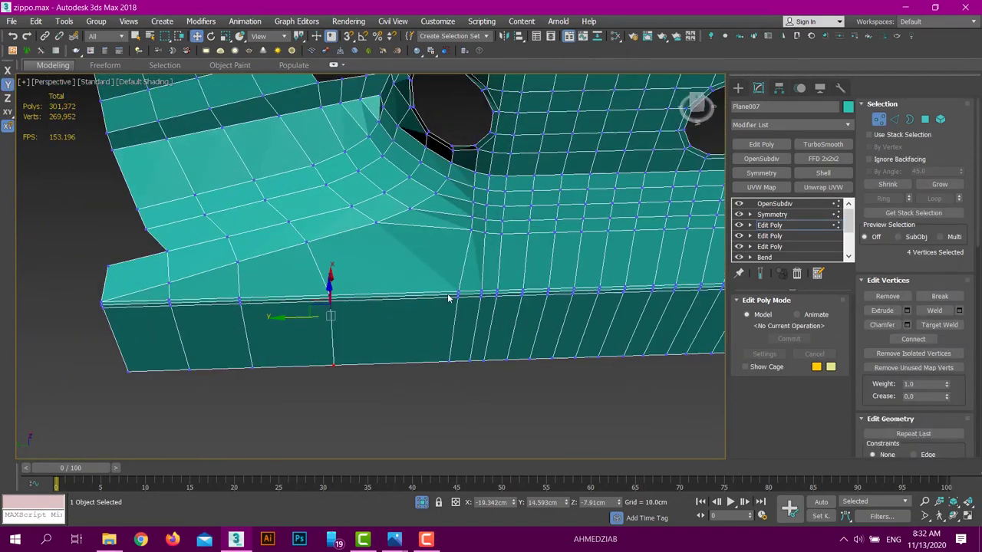
pyautogui.keyDown('alt'); pyautogui.moveTo(370, 309); pyautogui.dragTo(480, 229, button='middle'); pyautogui.keyUp('alt')
pyautogui.click(443, 239)
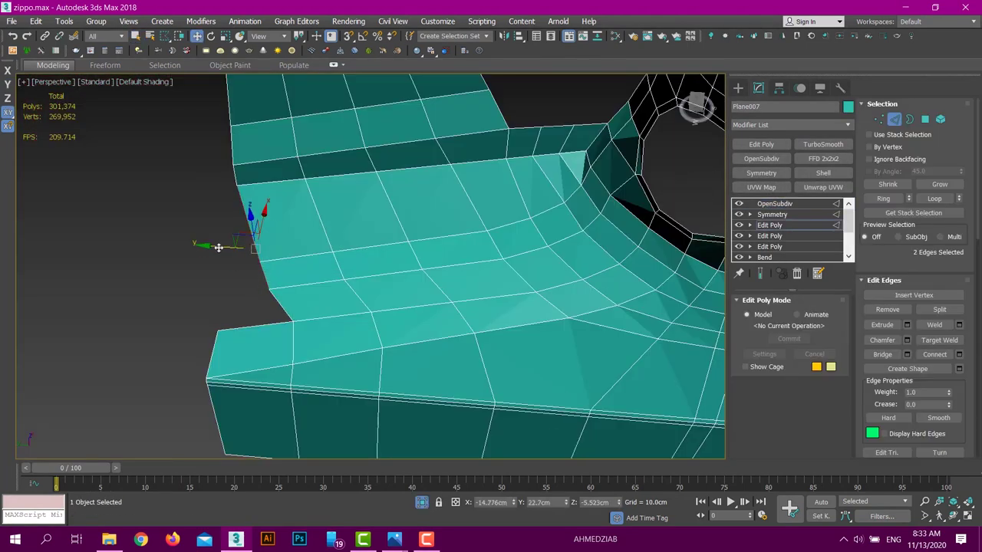
pyautogui.press('1')
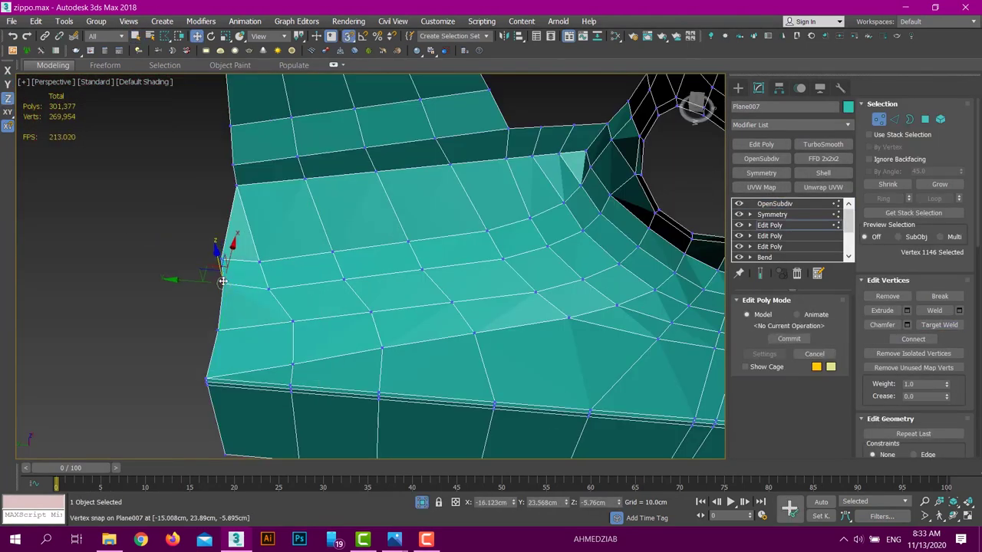
pyautogui.click(234, 223)
pyautogui.scroll(5, 257, 222)
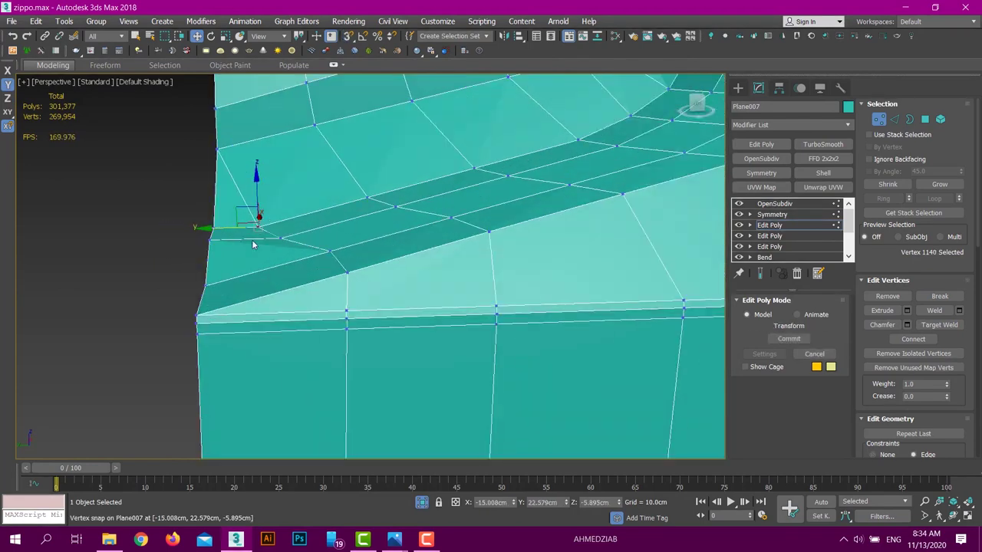
pyautogui.keyDown('alt'); pyautogui.moveTo(253, 244); pyautogui.dragTo(279, 234, button='middle'); pyautogui.keyUp('alt')
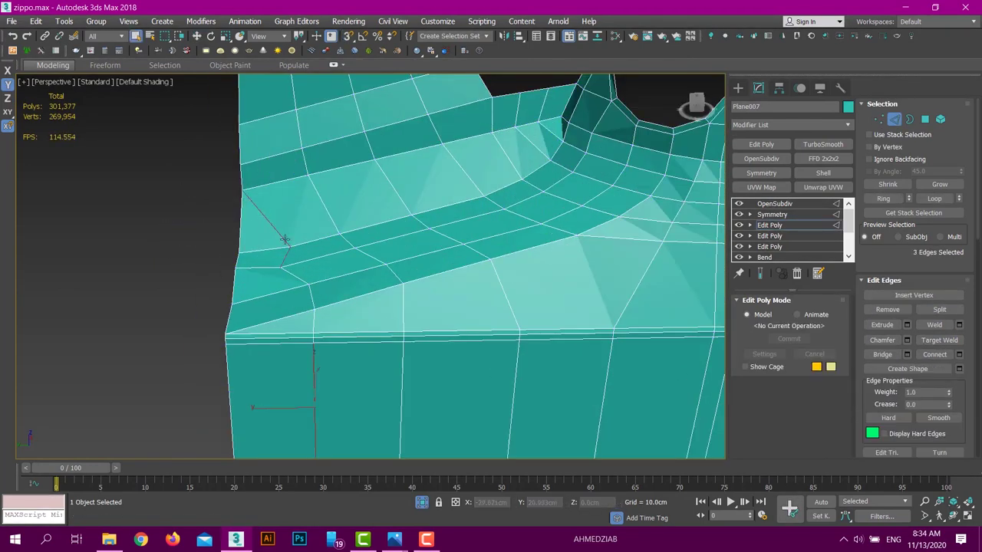
pyautogui.press('w')
pyautogui.scroll(-5, 230, 253)
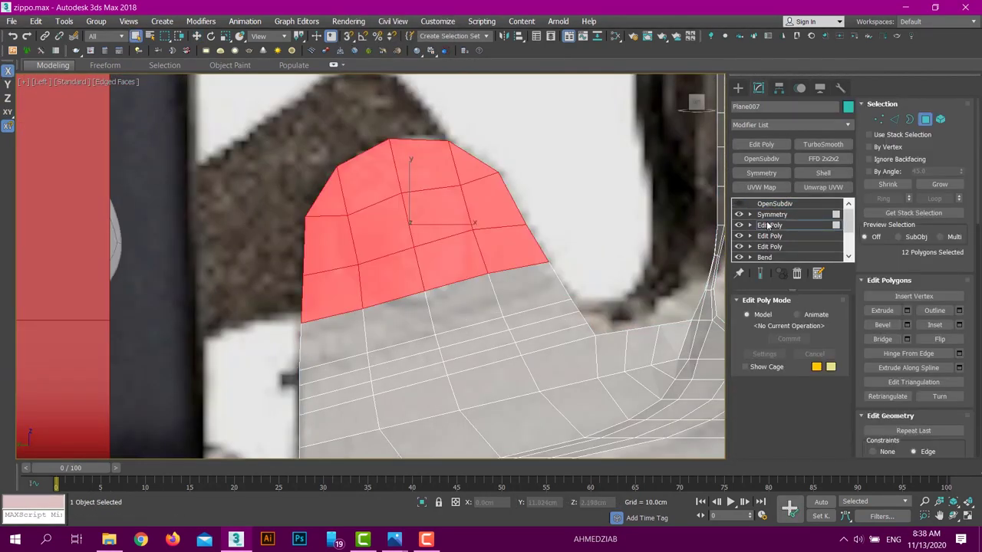
# Inset the lug's selected faces and make the hole's edge loop a perfect circle
pyautogui.rightClick(475, 235)
pyautogui.click(422, 302)
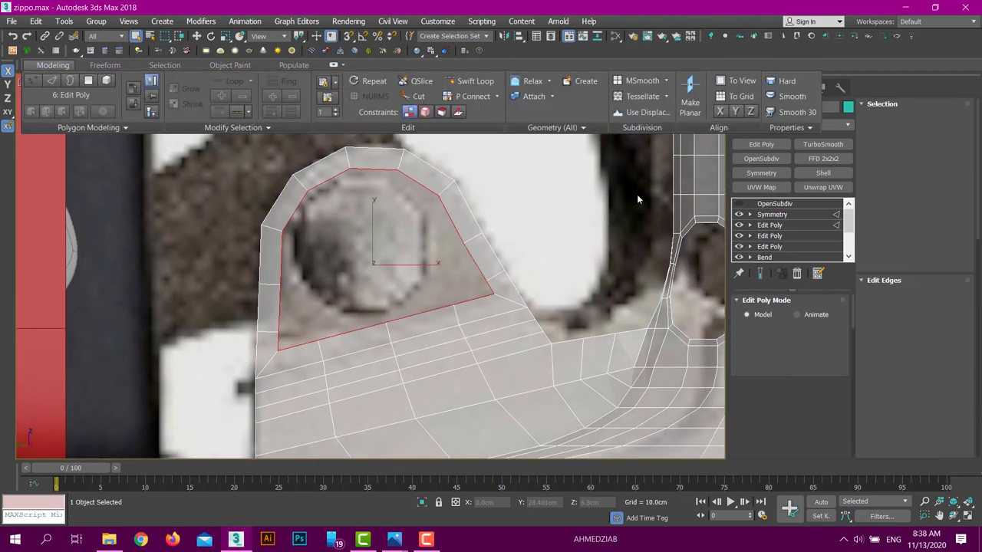
pyautogui.click(126, 358)
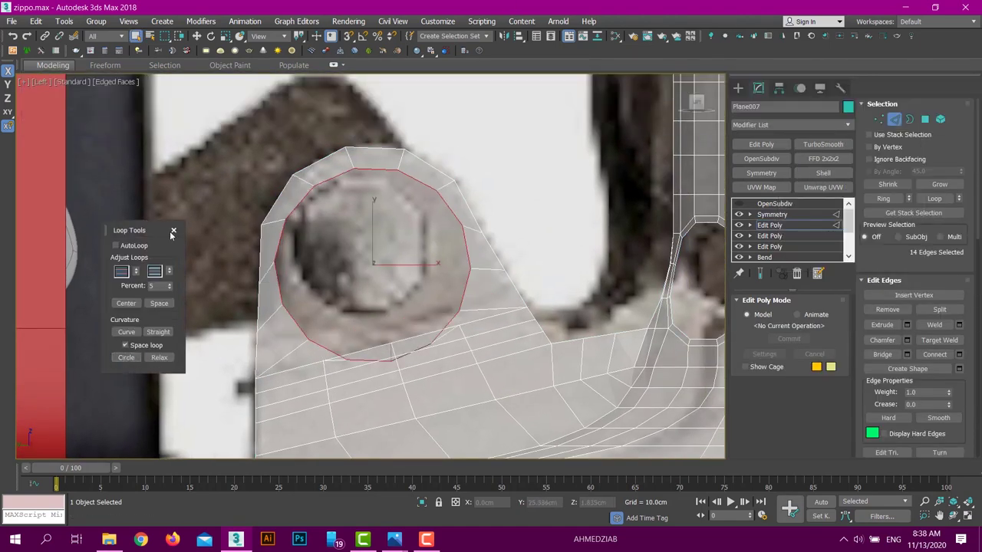
pyautogui.click(463, 467)
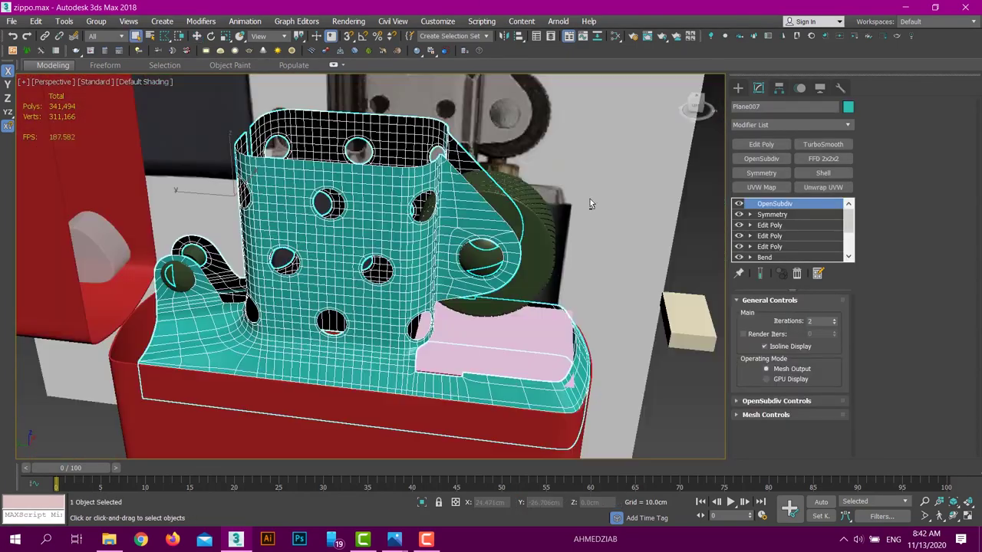
# Clear the selection, pick the pink Plane009 insert plate and switch to the Move tool
pyautogui.click(682, 404)
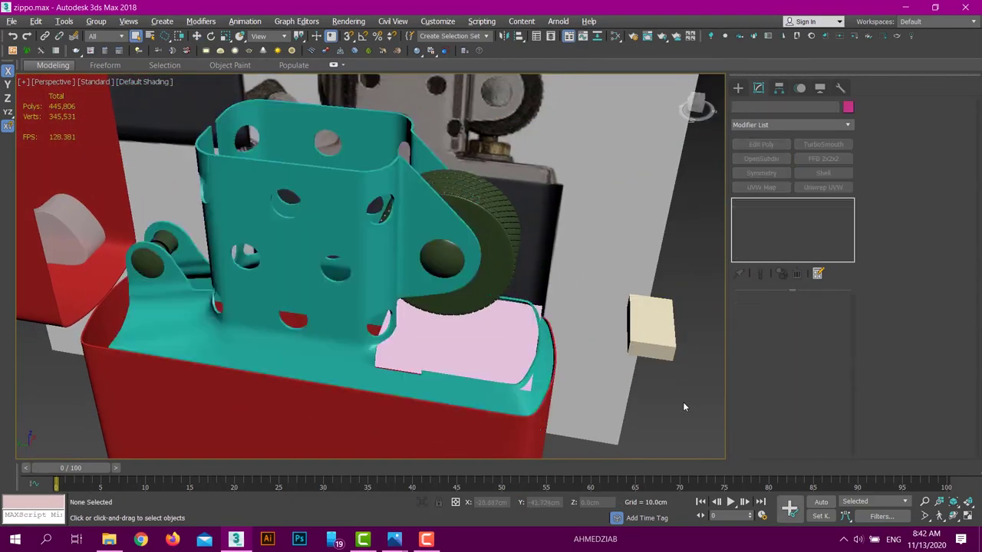
pyautogui.scroll(-5, 512, 278)
pyautogui.scroll(5, 307, 322)
pyautogui.scroll(5, 263, 331)
pyautogui.scroll(-3, 262, 331)
pyautogui.click(219, 201)
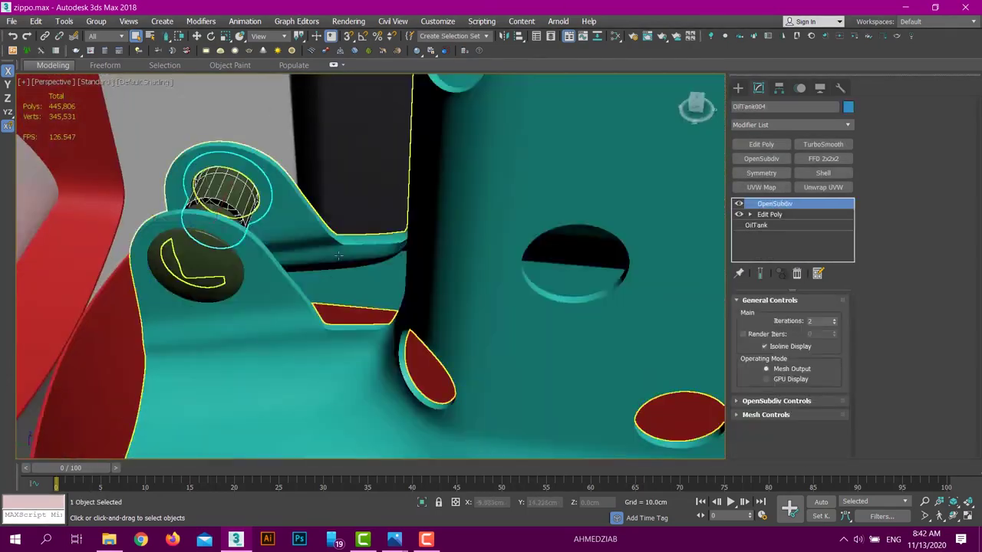
pyautogui.scroll(-2, 166, 243)
pyautogui.press('w')
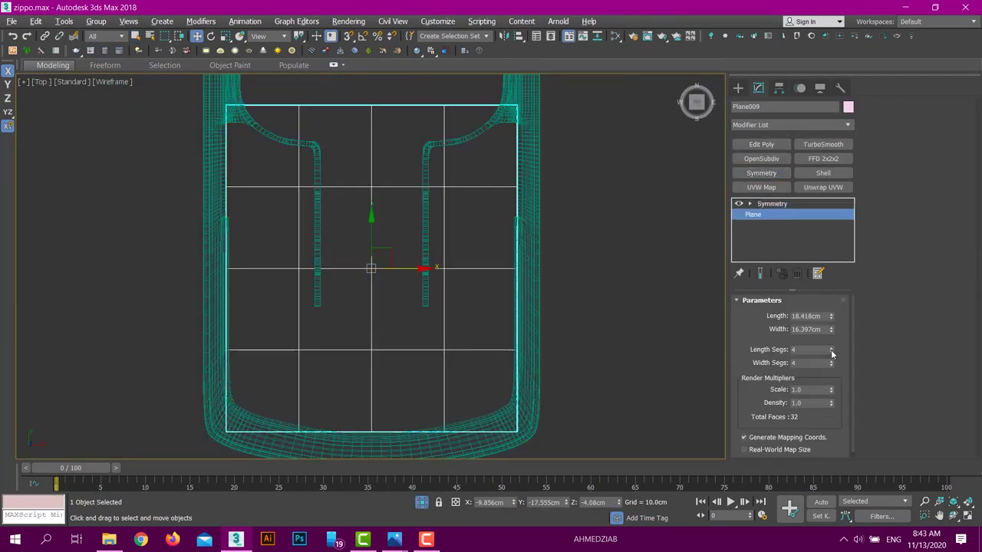
# Add Edit Poly to Plane009, enable Symmetry's Show End Result and maximize the Top view
pyautogui.click(831, 348)
pyautogui.click(831, 361)
pyautogui.click(761, 144)
pyautogui.click(393, 285)
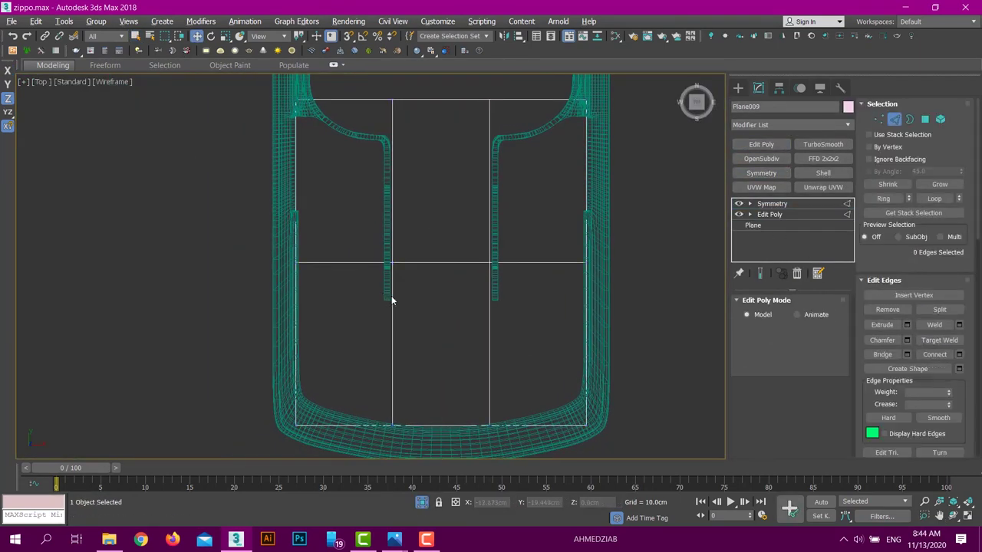
pyautogui.click(773, 204)
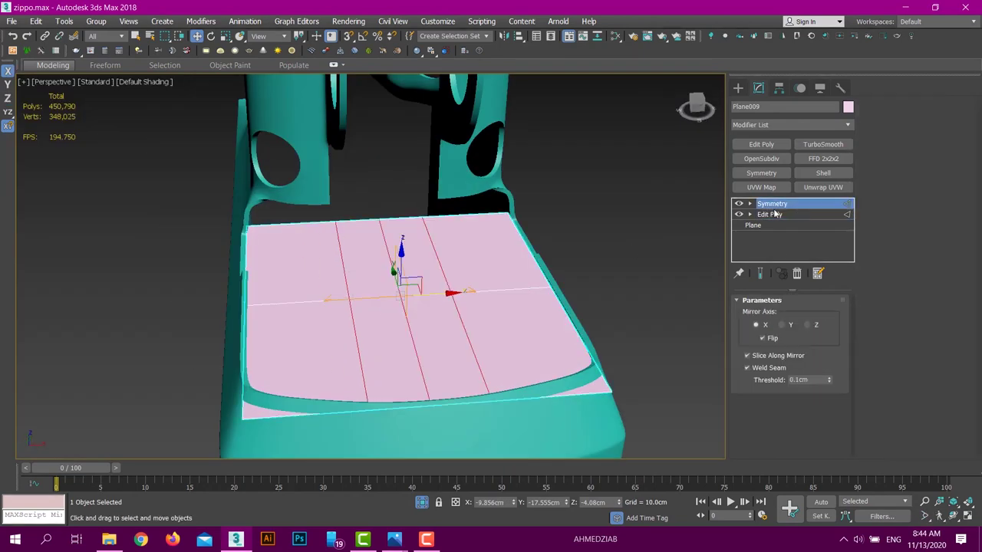
pyautogui.click(758, 274)
pyautogui.hotkey('alt', 'w')
pyautogui.hotkey('alt', 'w')
pyautogui.scroll(-3, 276, 291)
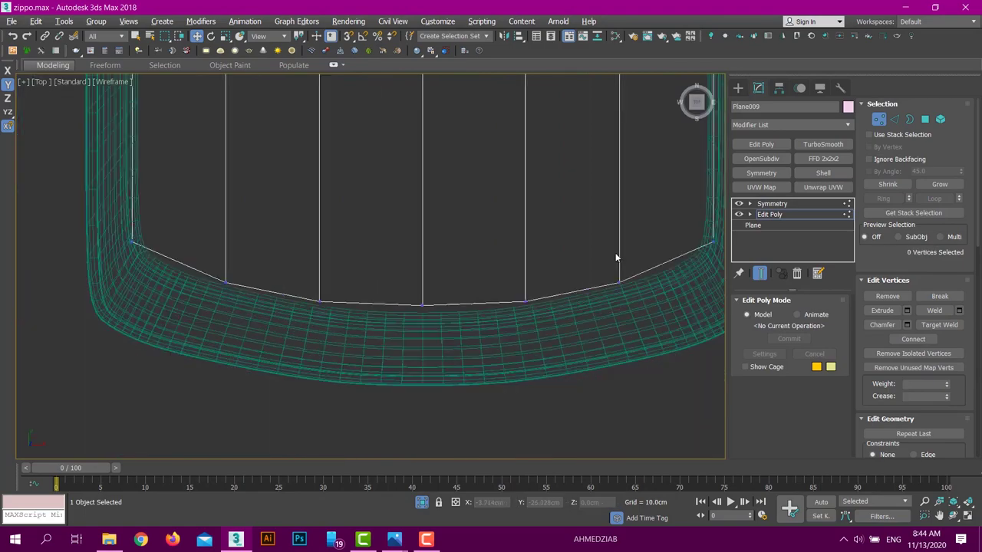
pyautogui.scroll(-3, 417, 314)
pyautogui.scroll(5, 416, 329)
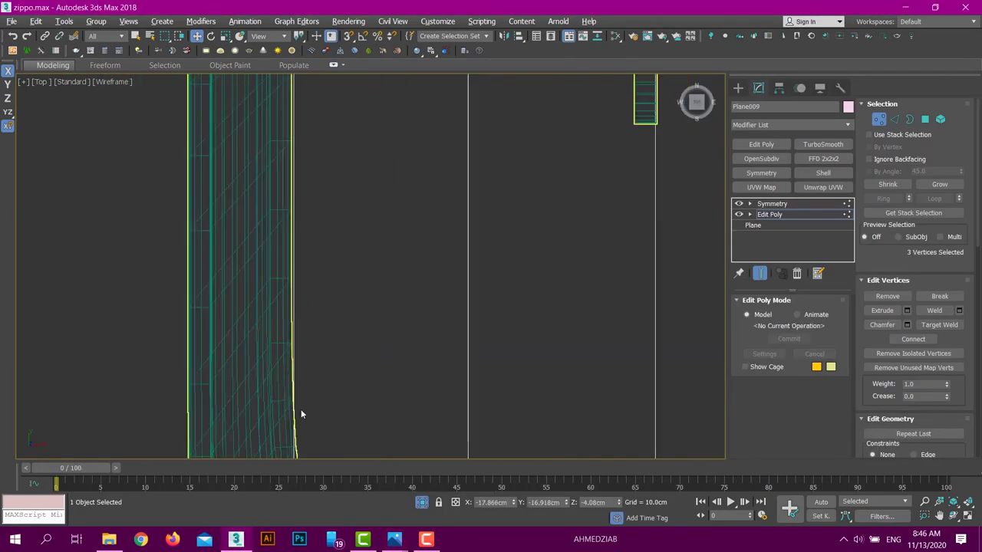
# Select the plate's corner and curved-edge vertices to follow the case's inner outline
pyautogui.click(795, 216)
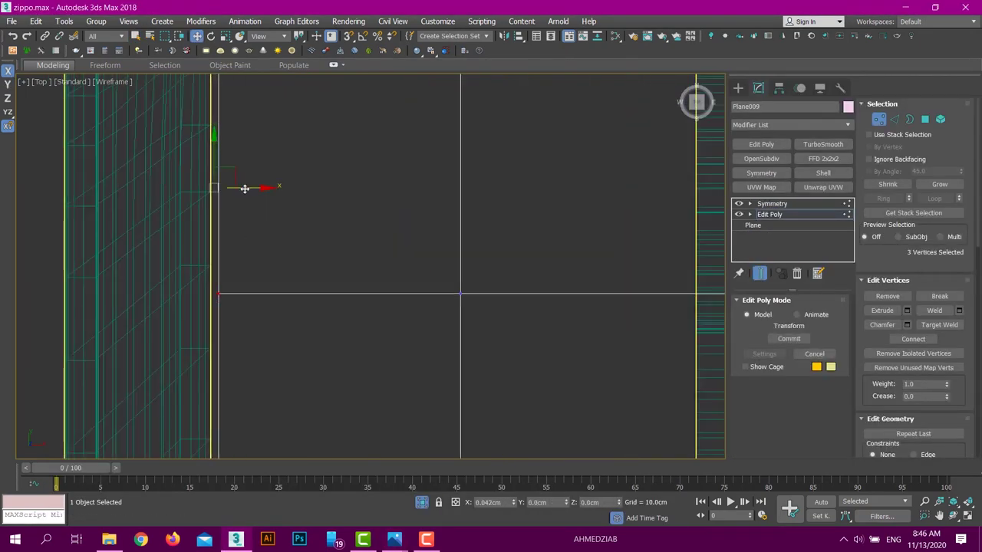
pyautogui.scroll(5, 321, 365)
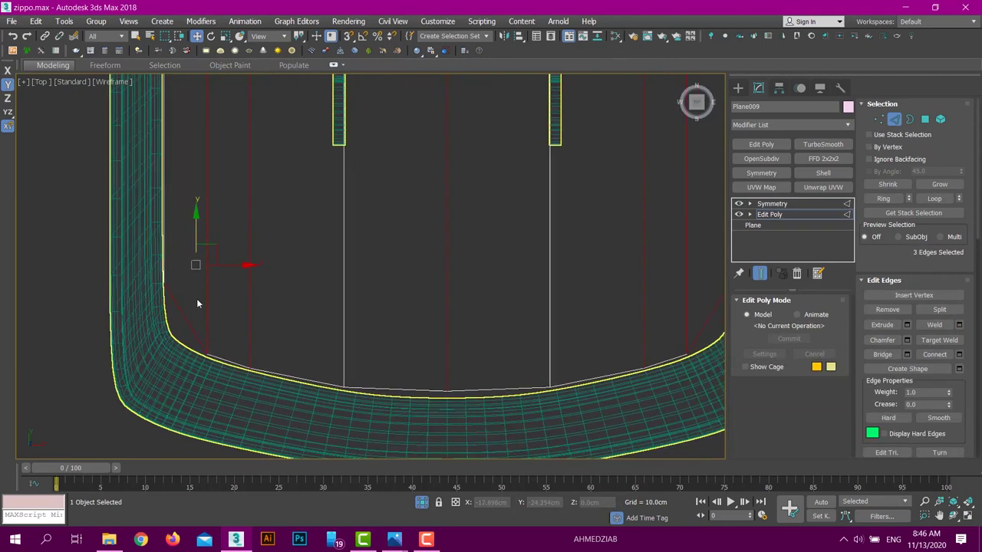
pyautogui.scroll(-4, 299, 216)
pyautogui.scroll(3, 313, 269)
pyautogui.scroll(3, 197, 269)
pyautogui.rightClick(416, 285)
pyautogui.click(391, 175)
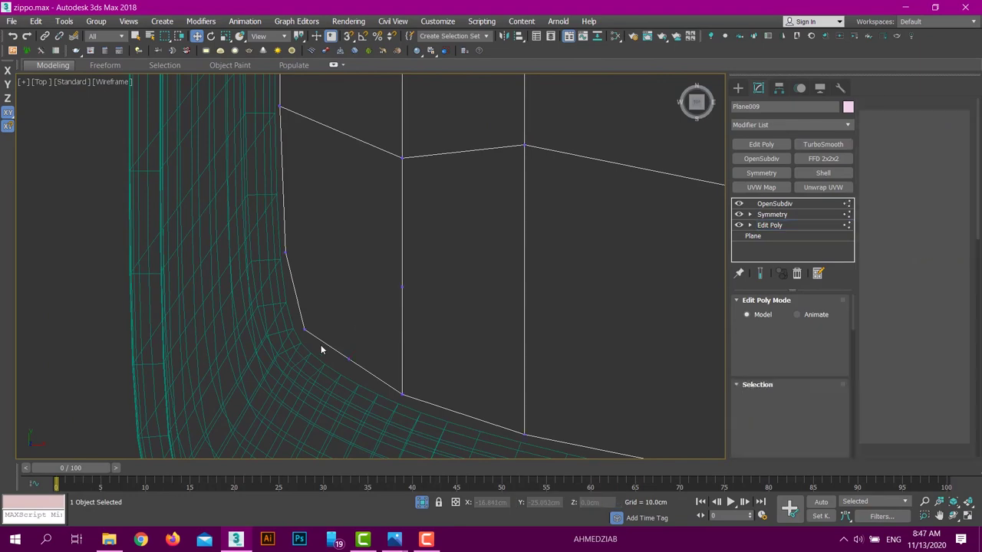
pyautogui.moveTo(191, 353); pyautogui.dragTo(204, 378, button='middle')
pyautogui.click(181, 407)
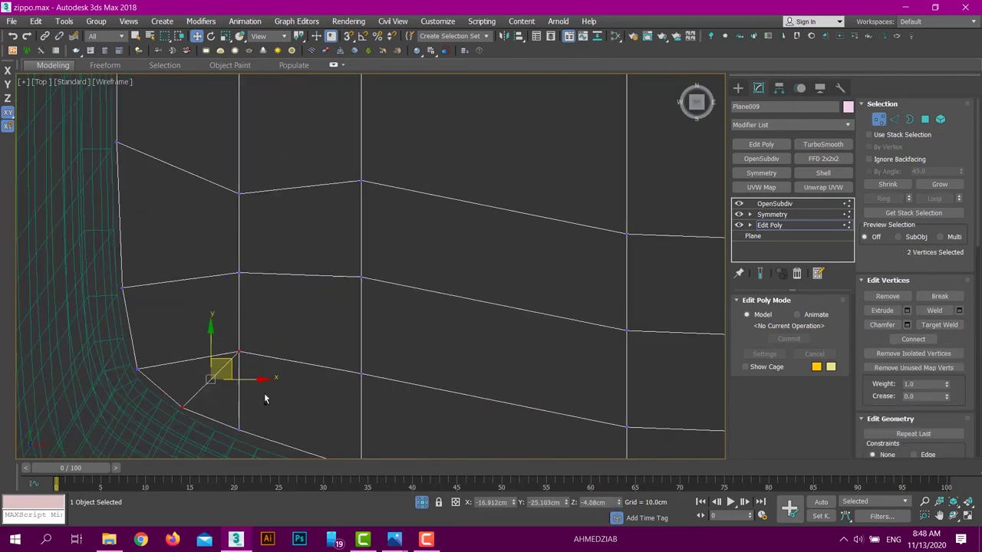
pyautogui.moveTo(241, 270); pyautogui.dragTo(239, 269)
pyautogui.scroll(2, 223, 284)
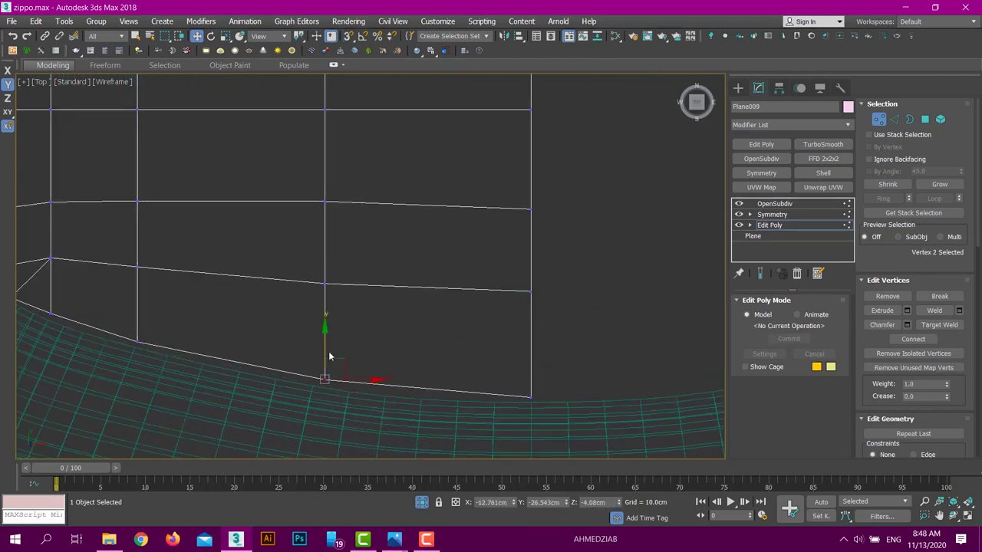
# Inspect the reshaped plate in shaded Perspective, toggling between edge and vertex modes
pyautogui.press('p')
pyautogui.moveTo(397, 272)
pyautogui.keyDown('alt'); pyautogui.mouseDown(button='middle')
pyautogui.moveTo(405, 294)
pyautogui.moveTo(334, 320)
pyautogui.moveTo(453, 189)
pyautogui.moveTo(430, 223)
pyautogui.moveTo(397, 211)
pyautogui.moveTo(358, 169)
pyautogui.moveTo(432, 220)
pyautogui.moveTo(413, 240)
pyautogui.moveTo(299, 191)
pyautogui.moveTo(280, 230)
pyautogui.moveTo(219, 212)
pyautogui.moveTo(354, 198)
pyautogui.moveTo(416, 346)
pyautogui.mouseUp(button='middle'); pyautogui.keyUp('alt')
pyautogui.press('2')
pyautogui.scroll(5, 396, 211)
pyautogui.press('1')
pyautogui.press('2')
pyautogui.press('1')
pyautogui.scroll(-5, 353, 198)
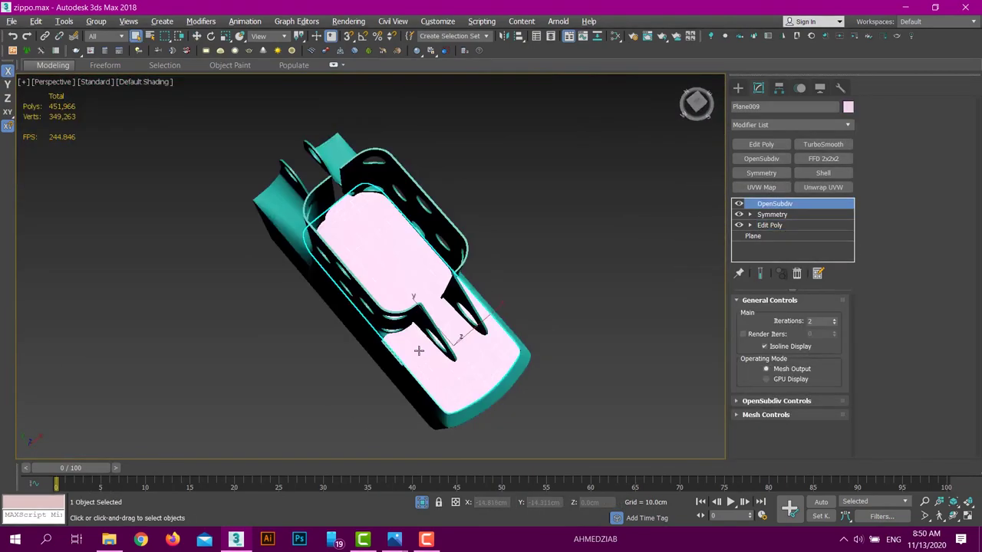
# Select the pink plate's top border edge loop
pyautogui.scroll(6, 417, 346)
pyautogui.press('2')
pyautogui.click(272, 263)
pyautogui.doubleClick(271, 264)
pyautogui.scroll(3, 175, 249)
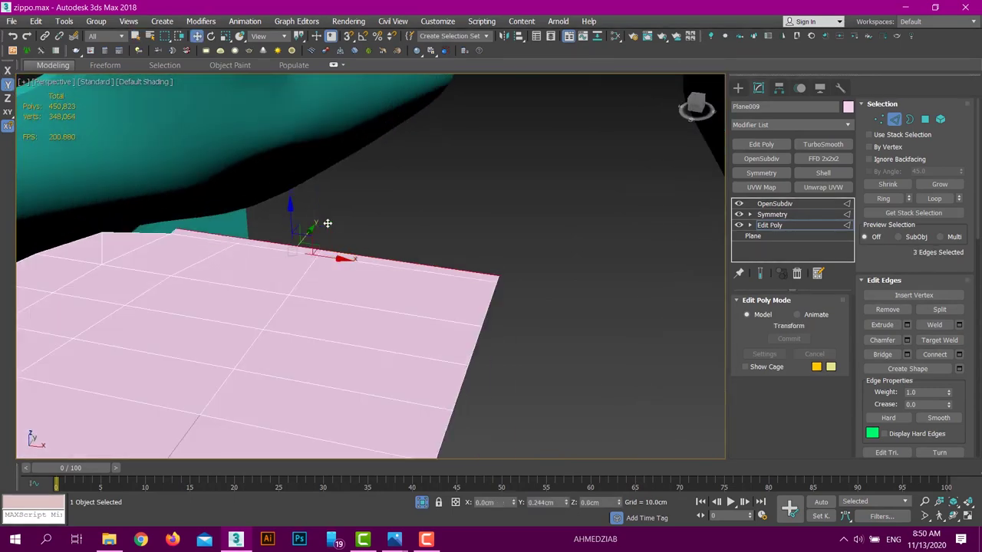
pyautogui.scroll(-3, 144, 317)
pyautogui.press('1')
pyautogui.press('2')
pyautogui.scroll(3, 300, 278)
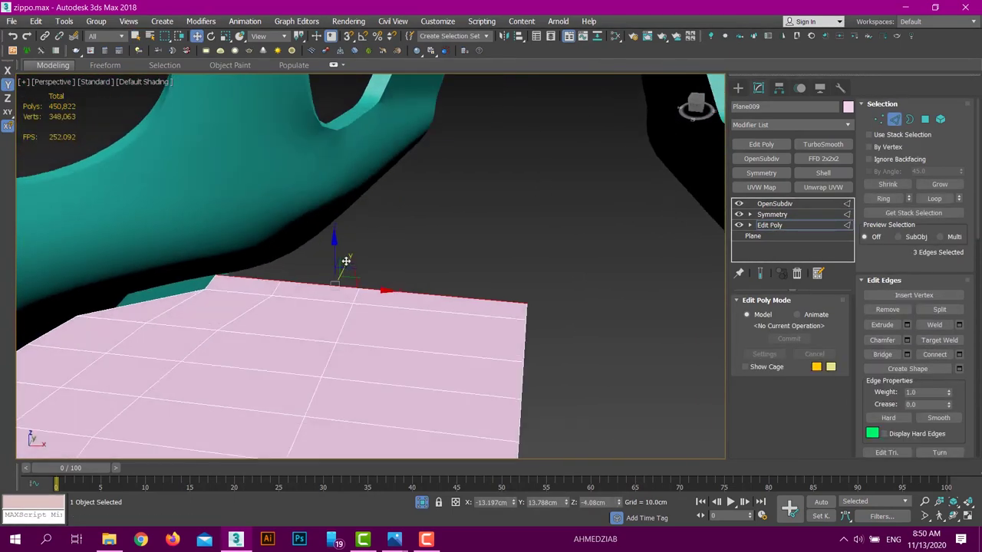
pyautogui.press('1')
pyautogui.moveTo(346, 262)
pyautogui.keyDown('alt'); pyautogui.mouseDown(button='middle')
pyautogui.moveTo(317, 280)
pyautogui.moveTo(340, 248)
pyautogui.moveTo(332, 209)
pyautogui.mouseUp(button='middle'); pyautogui.keyUp('alt')
# Target-weld the plate's border vertices, then isolate the pink plate
pyautogui.hotkey('ctrl', 'w')
pyautogui.press('1')
pyautogui.moveTo(458, 227)
pyautogui.keyDown('alt'); pyautogui.mouseDown(button='middle')
pyautogui.moveTo(427, 226)
pyautogui.moveTo(448, 210)
pyautogui.mouseUp(button='middle'); pyautogui.keyUp('alt')
pyautogui.hotkey('alt', 'q')
pyautogui.click(418, 291)
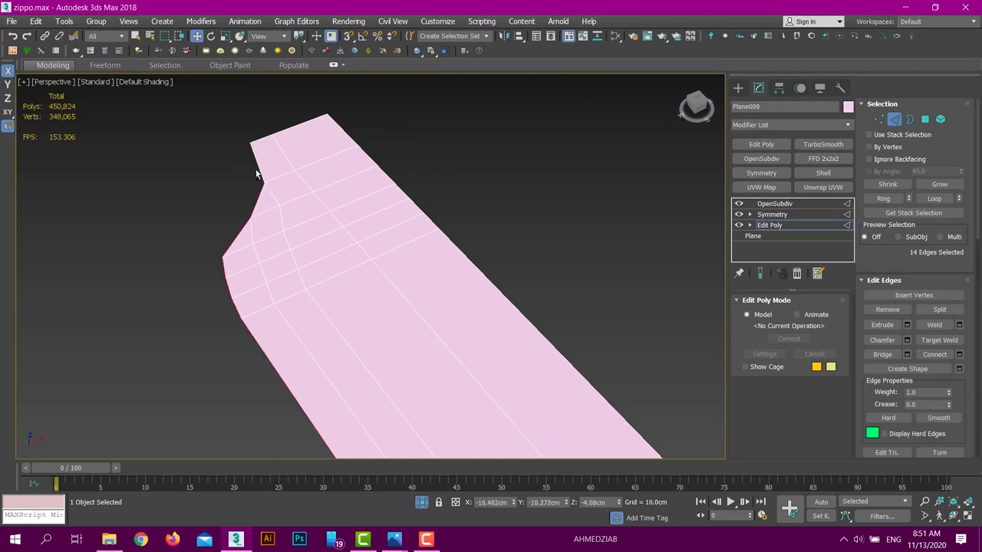
pyautogui.keyDown('alt'); pyautogui.moveTo(258, 184); pyautogui.dragTo(341, 201, button='middle'); pyautogui.keyUp('alt')
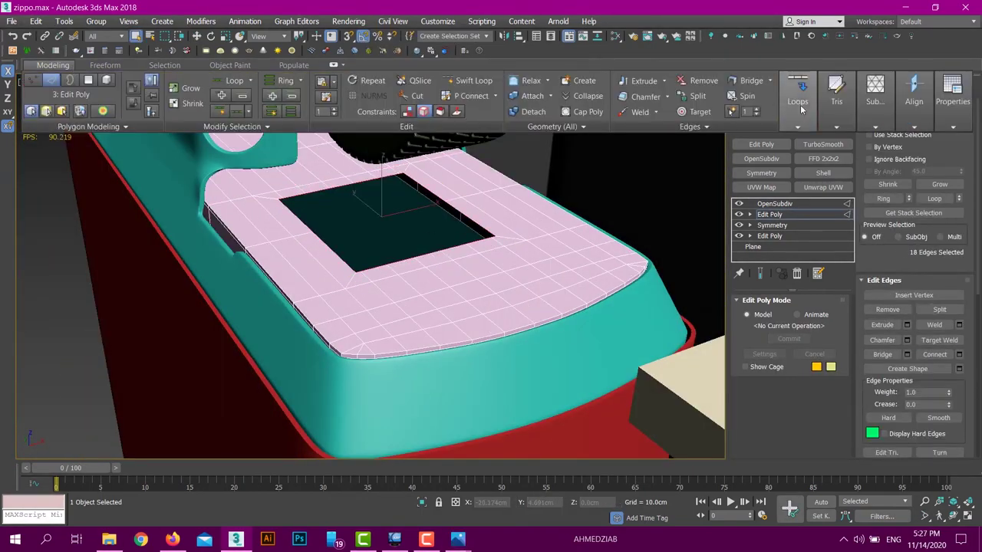
# Use Loop Tools Circle to make the plate's square hole perfectly round
pyautogui.click(802, 109)
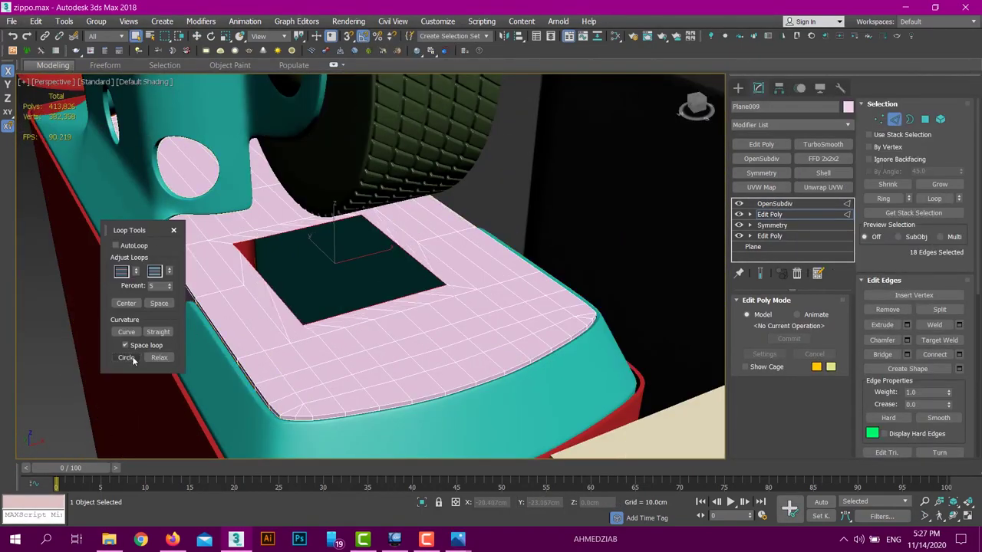
pyautogui.click(127, 358)
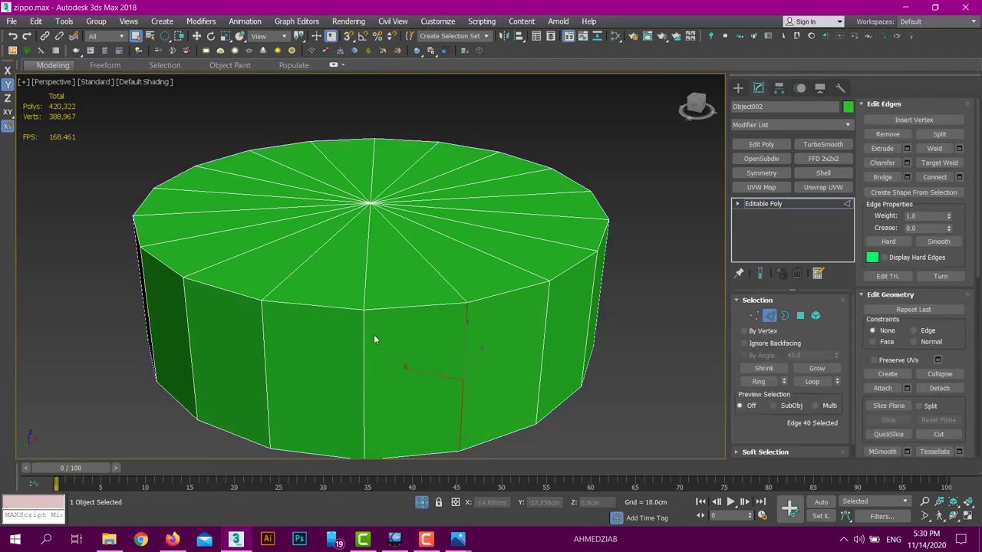
# Switch to the side view and enable Show End Result on the domed cap
pyautogui.press('l')
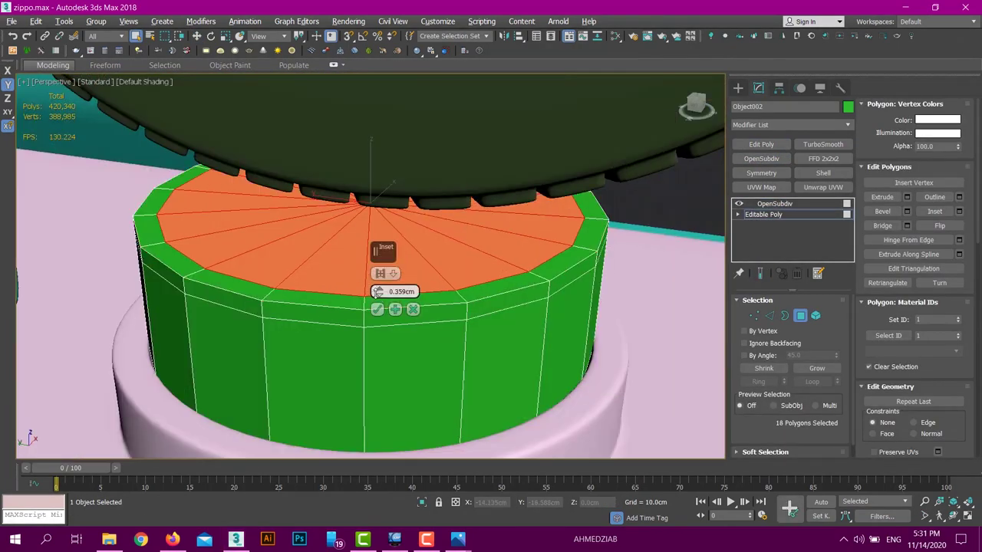
pyautogui.click(761, 274)
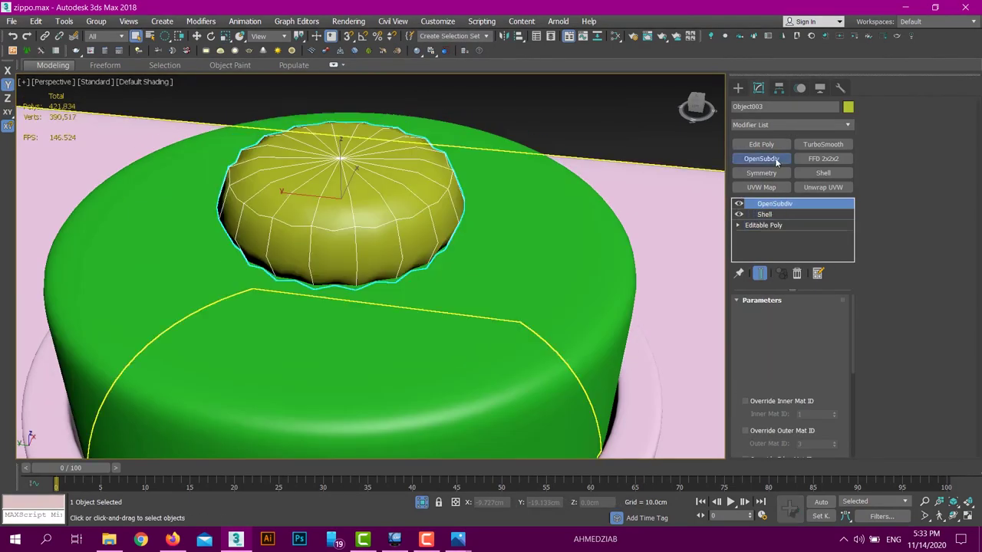
# Add an Edit Poly modifier above the domed cap's Shell
pyautogui.click(761, 144)
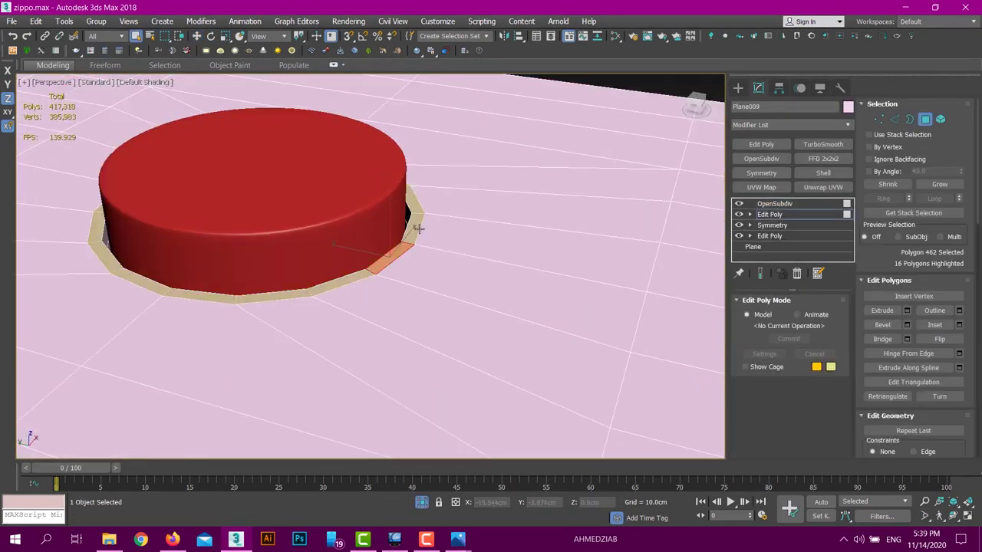
# Switch to Edge sub-object mode on the yellow tube
pyautogui.press('2')
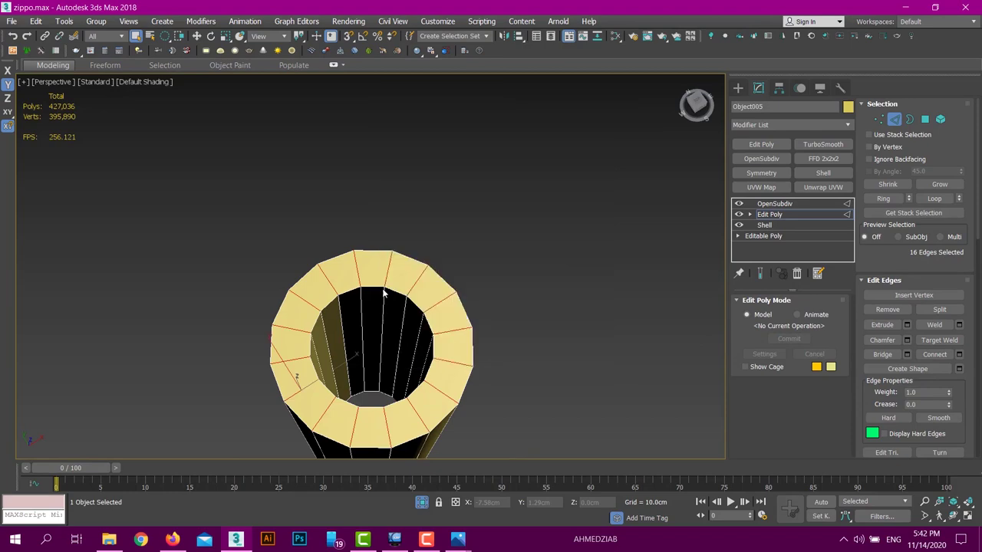
# Connect the selected ring edges into a new loop around the yellow tube
pyautogui.click(384, 290)
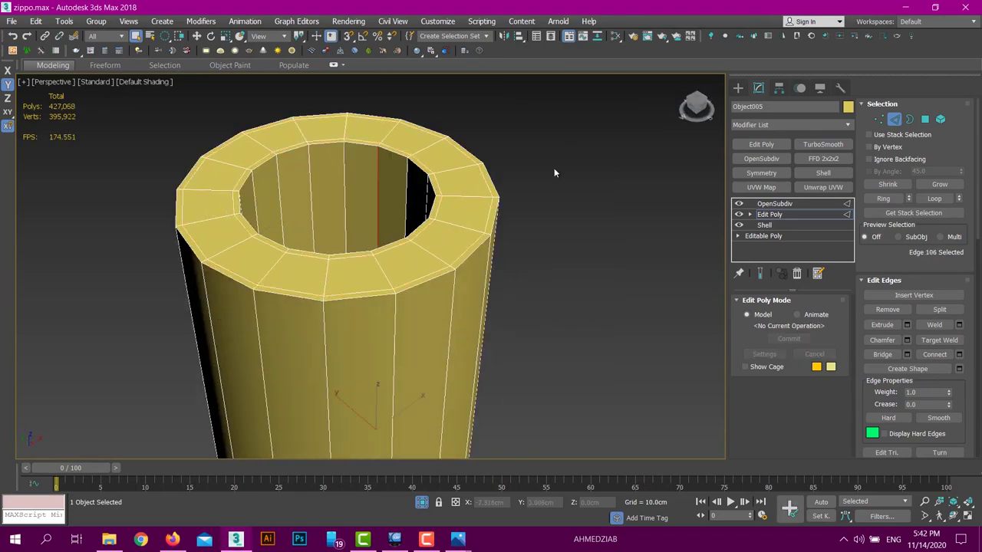
pyautogui.keyDown('alt'); pyautogui.moveTo(403, 237); pyautogui.dragTo(383, 158, button='middle'); pyautogui.keyUp('alt')
pyautogui.scroll(-2, 384, 145)
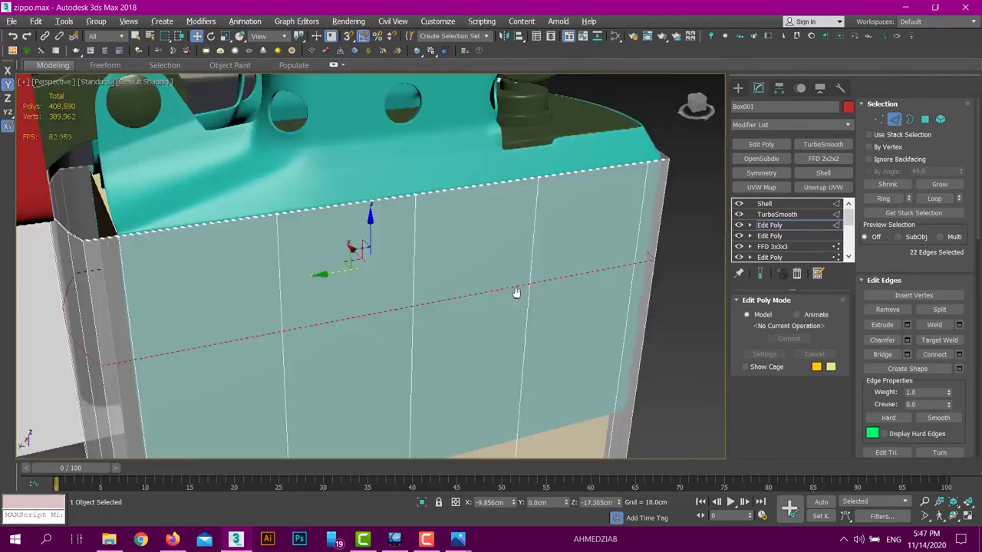
# Maximize the Left viewport and orbit to a new angle on the case
pyautogui.hotkey('alt', 'w')
pyautogui.scroll(3, 504, 288)
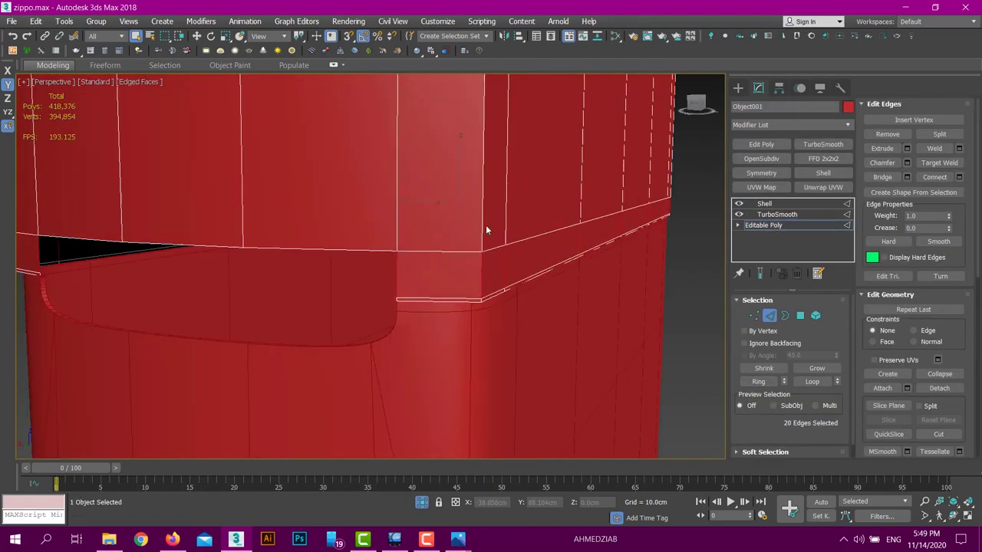
pyautogui.keyDown('alt'); pyautogui.moveTo(436, 285); pyautogui.dragTo(382, 224, button='middle'); pyautogui.keyUp('alt')
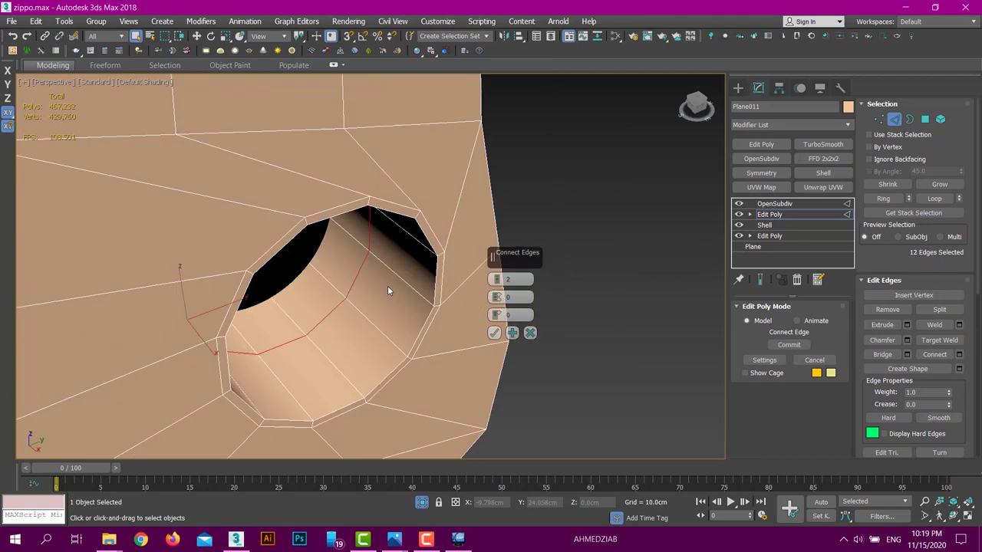
# Cancel the pending edge connection and snap the cam tab's Symmetry mirror plane onto a vertex
pyautogui.keyDown('alt'); pyautogui.moveTo(388, 290); pyautogui.dragTo(322, 335, button='middle'); pyautogui.keyUp('alt')
pyautogui.press('Escape')
pyautogui.press('F3')
pyautogui.scroll(3, 399, 285)
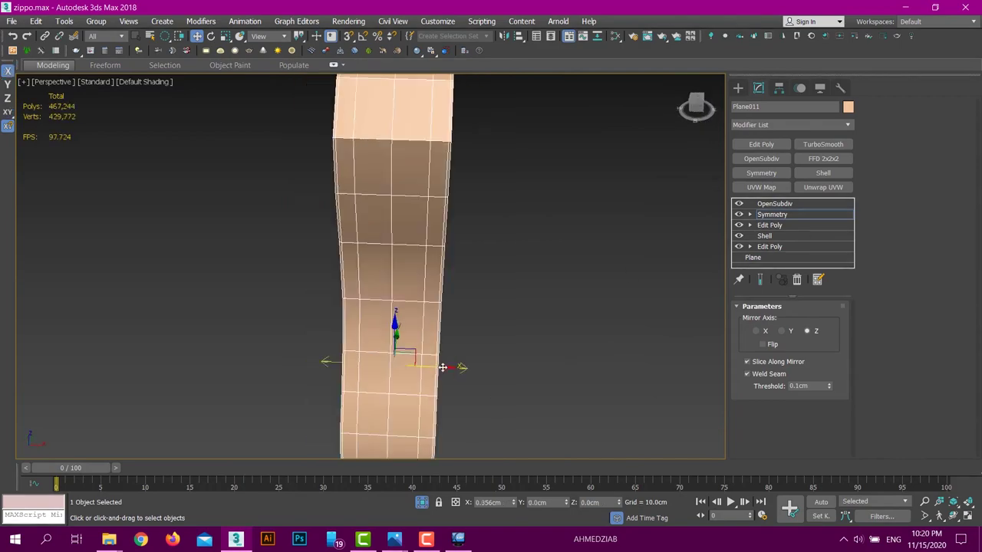
pyautogui.press('s')
pyautogui.moveTo(442, 368); pyautogui.dragTo(380, 248)
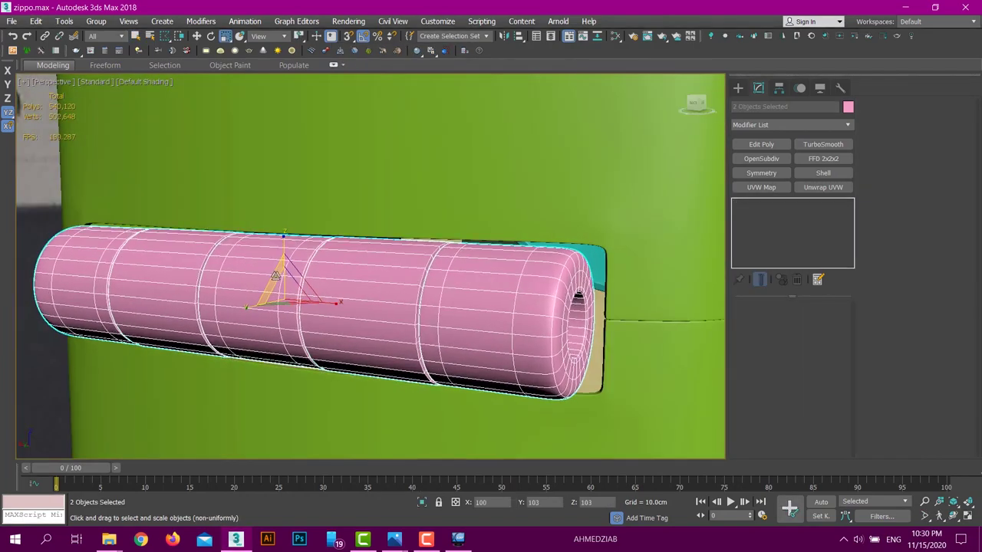
# Pinch the new connected edges (Pinch 87) toward the pink tube ends, then inspect all three hinge posts
pyautogui.keyDown('alt'); pyautogui.moveTo(275, 275); pyautogui.dragTo(326, 300, button='middle'); pyautogui.keyUp('alt')
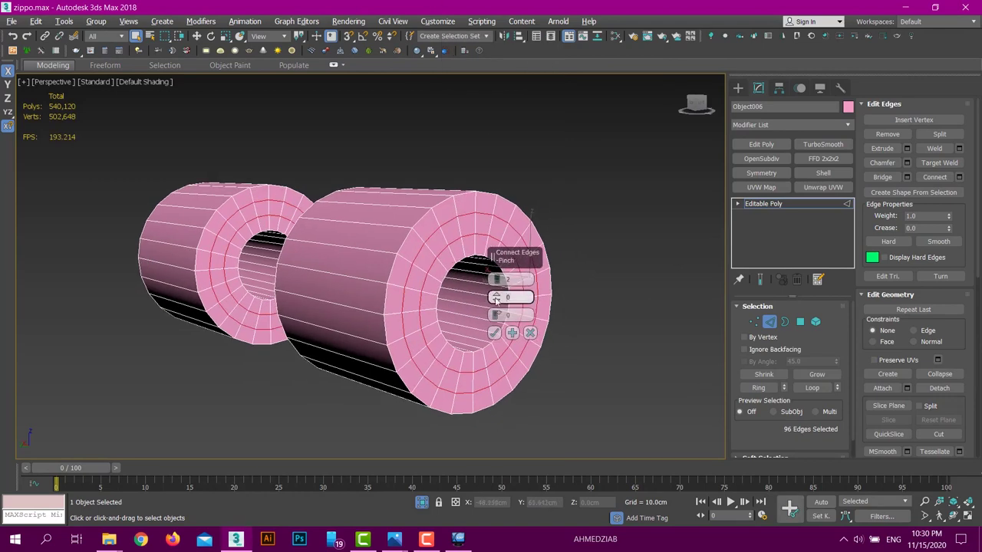
pyautogui.moveTo(497, 300); pyautogui.dragTo(468, 306)
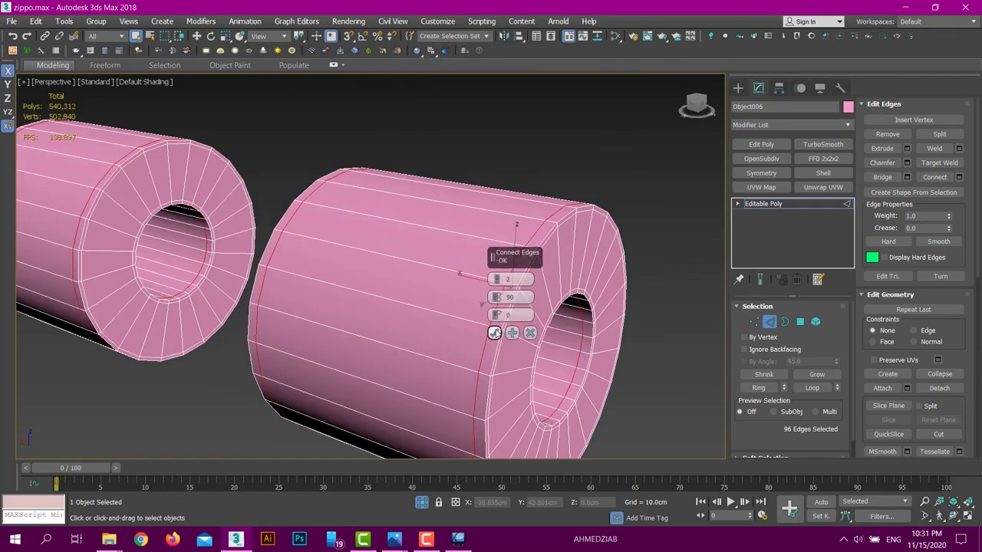
pyautogui.click(494, 332)
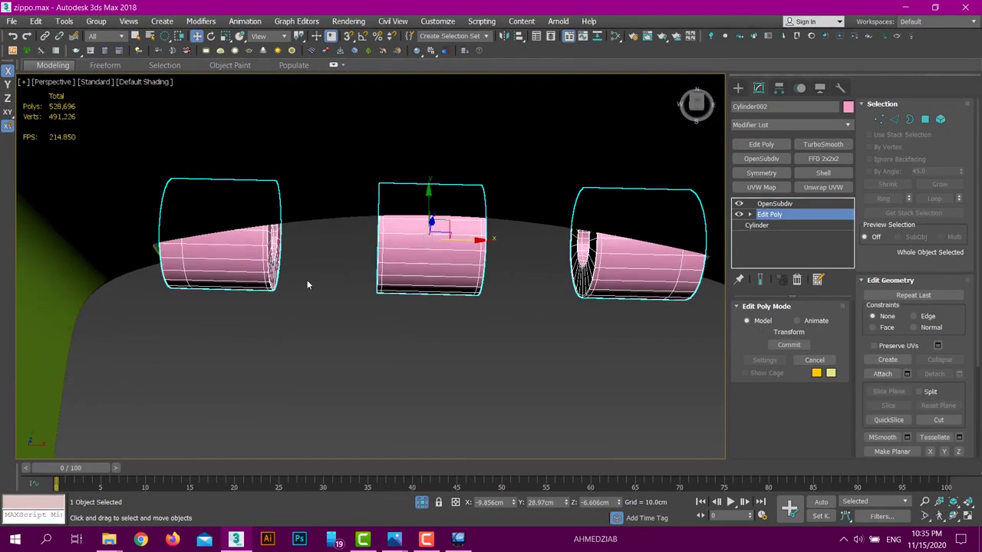
pyautogui.moveTo(243, 270)
pyautogui.keyDown('alt'); pyautogui.mouseDown(button='middle')
pyautogui.moveTo(295, 335)
pyautogui.moveTo(496, 299)
pyautogui.mouseUp(button='middle'); pyautogui.keyUp('alt')
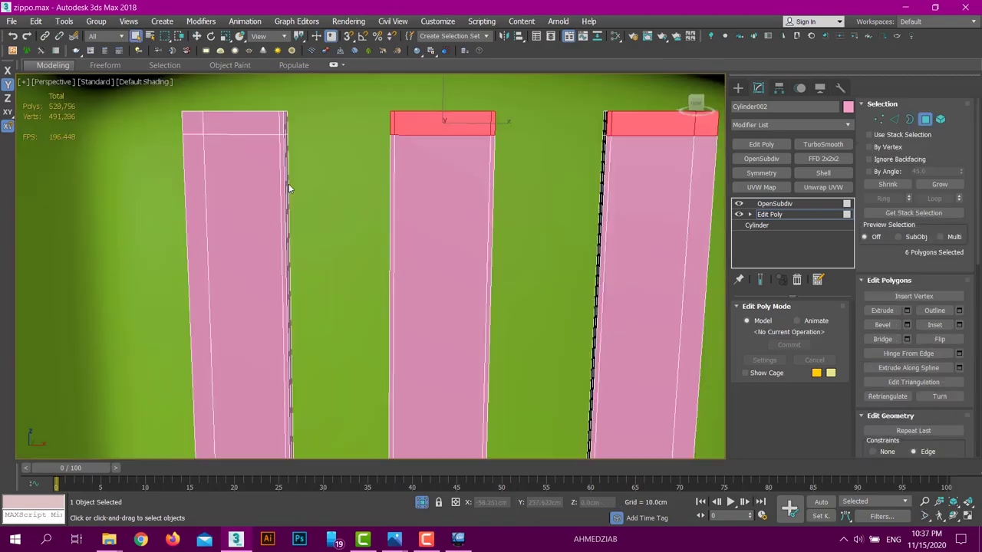
pyautogui.keyDown('alt'); pyautogui.moveTo(289, 188); pyautogui.dragTo(374, 270, button='middle'); pyautogui.keyUp('alt')
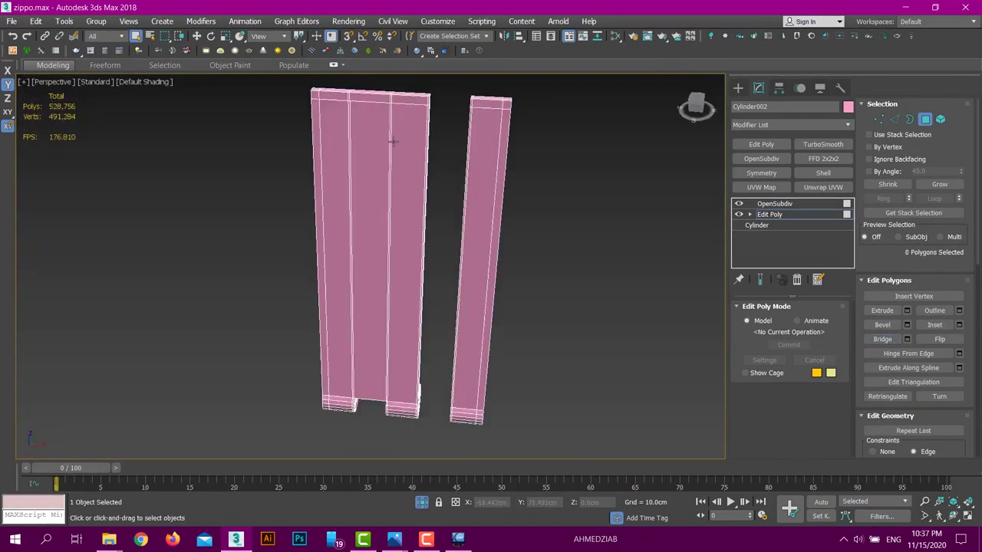
# Bring the pink strap tops into a wireframe Left view and select the strap's polygons
pyautogui.scroll(5, 392, 141)
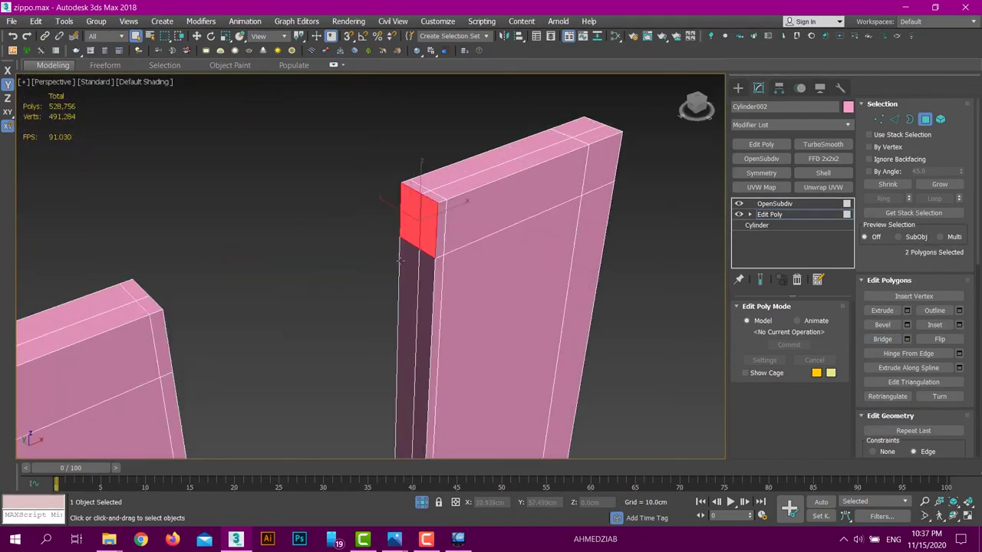
pyautogui.moveTo(391, 141); pyautogui.dragTo(537, 231, button='middle')
pyautogui.click(583, 270)
pyautogui.hotkey('ctrl', 'z')
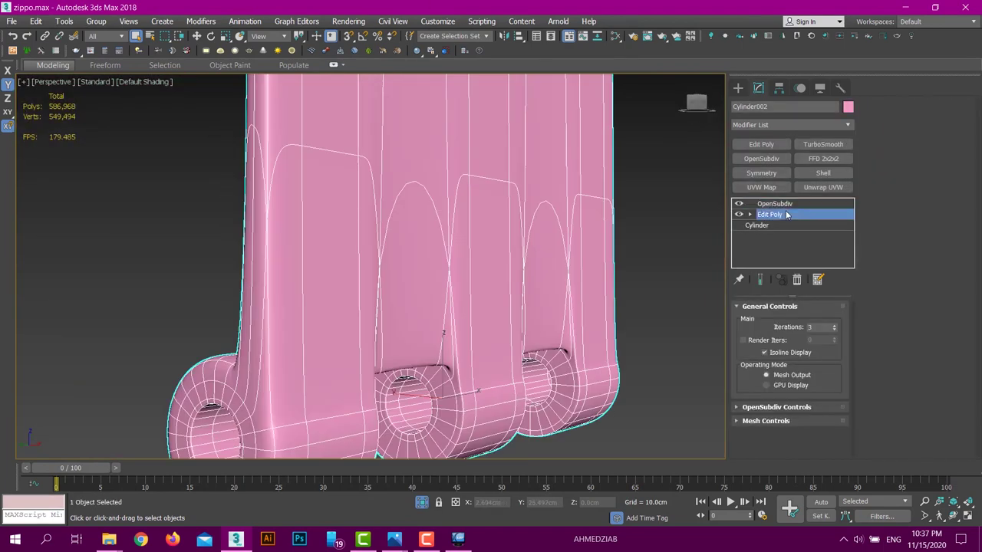
pyautogui.press('l')
pyautogui.press('4')
pyautogui.press('p')
pyautogui.press('l')
pyautogui.press('w')
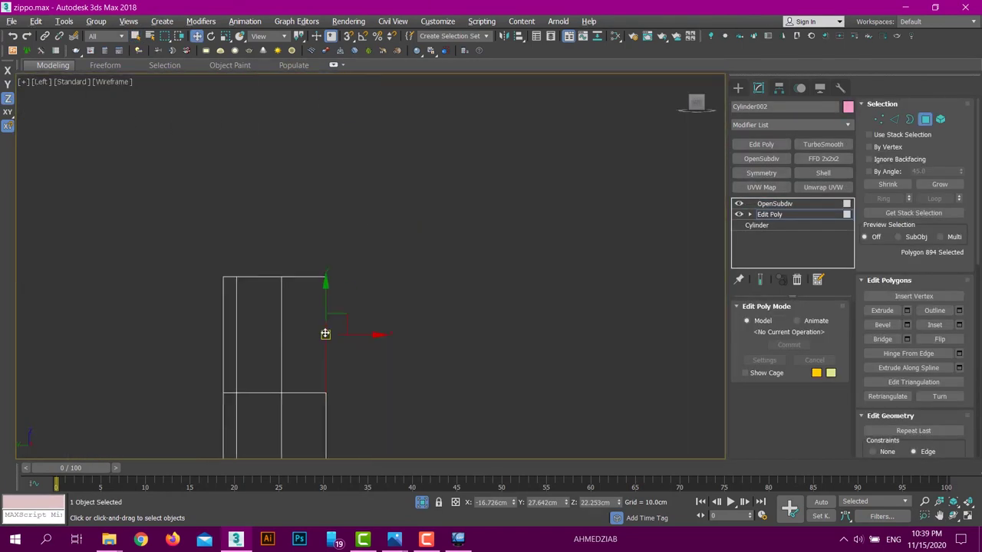
pyautogui.press('p')
# Compare the strap in side and perspective views against the lighter reference photo
pyautogui.scroll(-5, 346, 241)
pyautogui.scroll(5, 455, 205)
pyautogui.press('l')
pyautogui.hotkey('alt', 'Tab')
pyautogui.hotkey('alt', 'Tab')
pyautogui.scroll(-5, 340, 235)
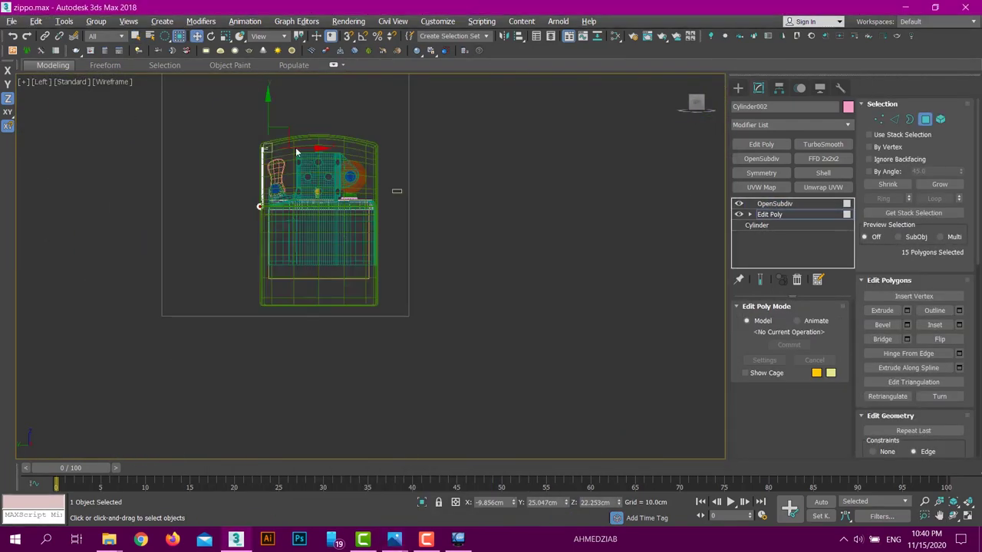
pyautogui.scroll(4, 337, 228)
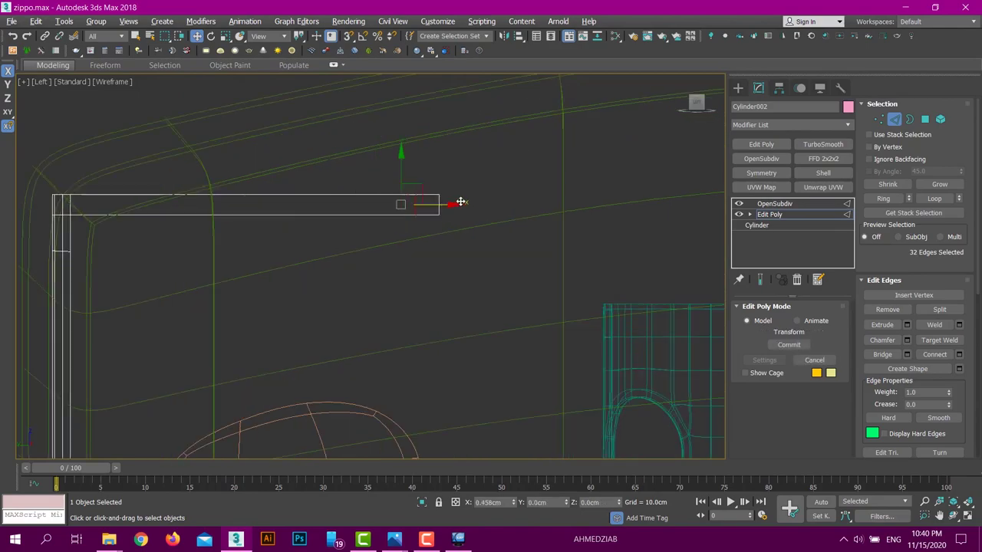
pyautogui.press('p')
pyautogui.press('l')
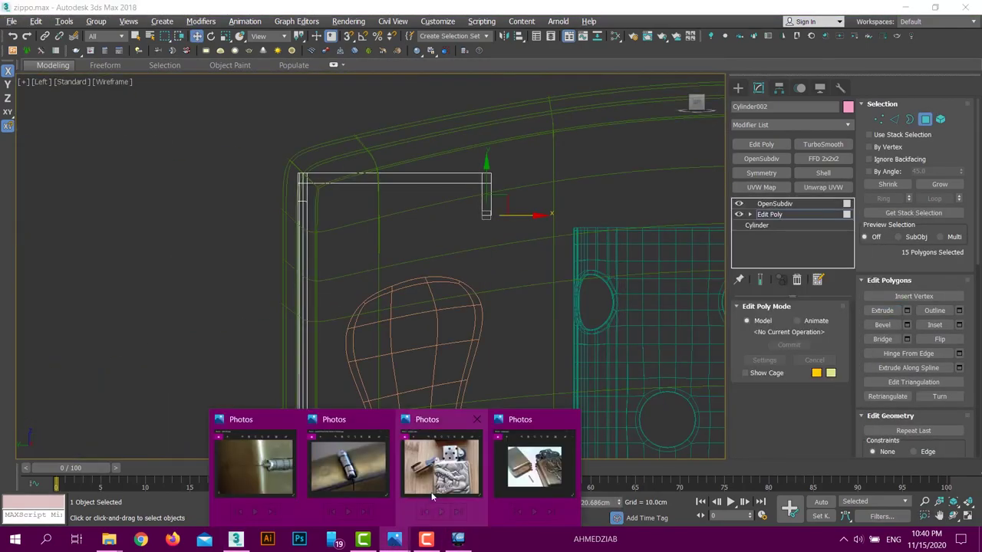
pyautogui.hotkey('alt', 'Tab')
pyautogui.hotkey('alt', 'Tab')
pyautogui.press('p')
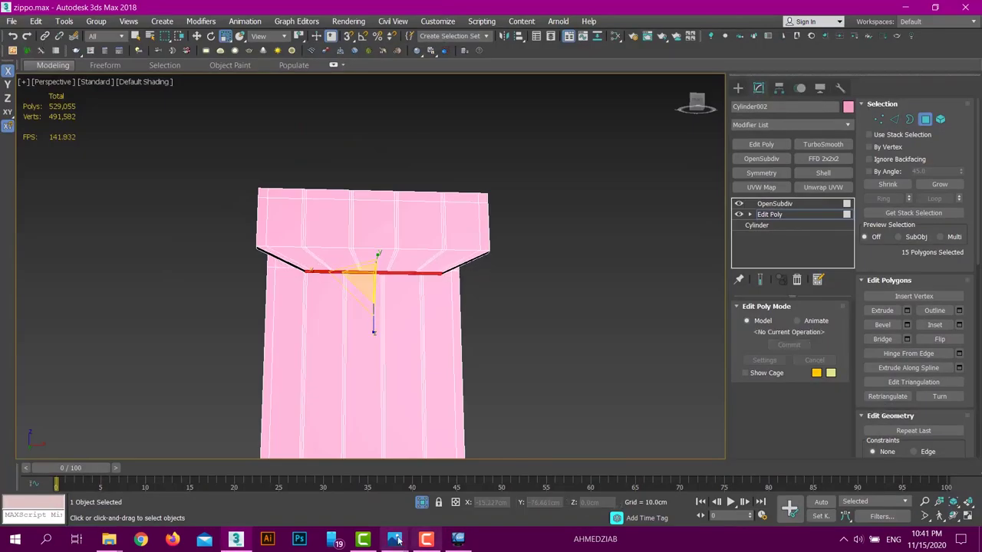
# Raise the strap's top vertices to align the lip with the lighter outline, then frame the strap
pyautogui.press('l')
pyautogui.scroll(3, 424, 230)
pyautogui.moveTo(423, 228); pyautogui.dragTo(424, 231)
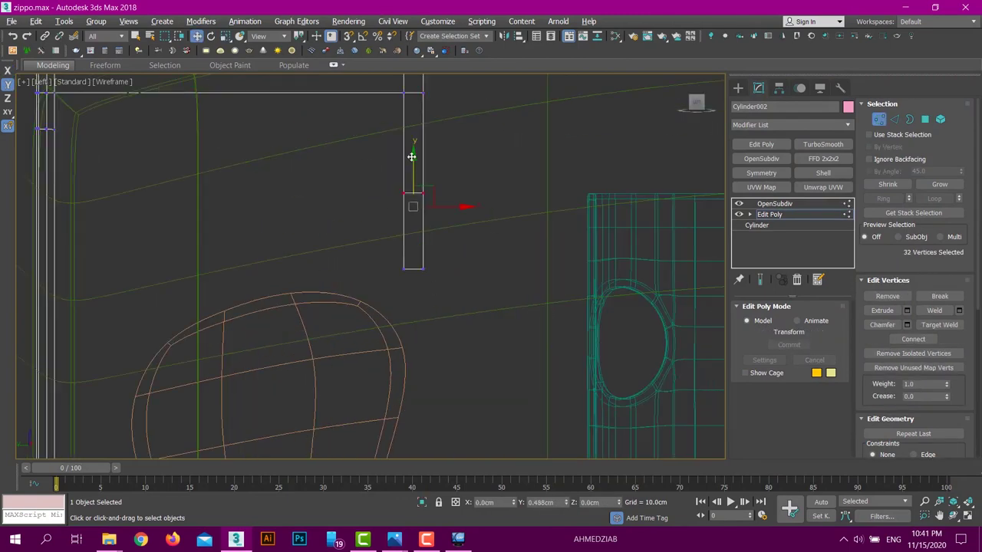
pyautogui.press('p')
pyautogui.press('z')
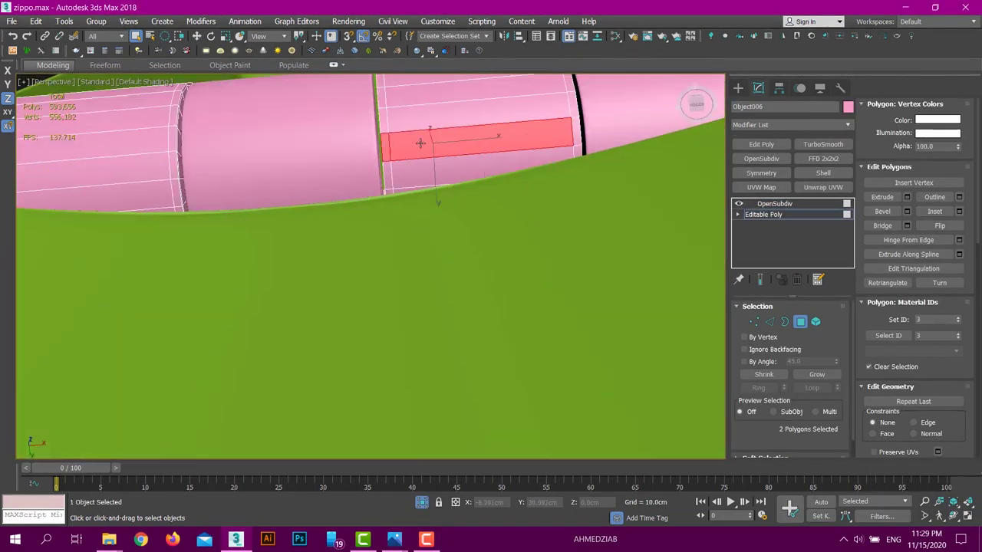
# Extrude the case-side knuckle faces down into two long strips
pyautogui.moveTo(393, 186); pyautogui.dragTo(471, 193, button='middle')
pyautogui.rightClick(471, 193)
pyautogui.click(373, 232)
pyautogui.click(495, 315)
pyautogui.keyDown('alt'); pyautogui.moveTo(495, 315); pyautogui.dragTo(419, 274, button='middle'); pyautogui.keyUp('alt')
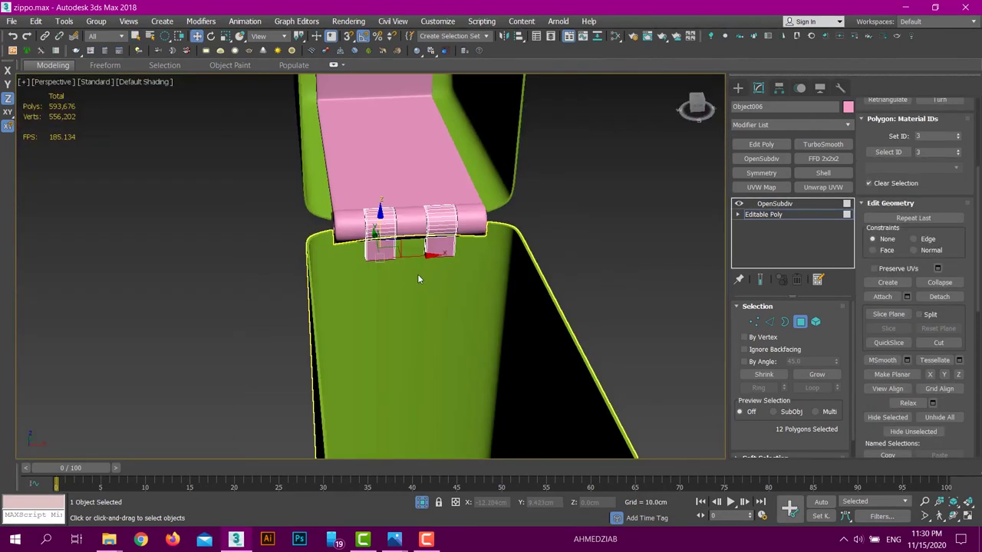
pyautogui.moveTo(419, 274); pyautogui.dragTo(330, 257)
pyautogui.scroll(3, 330, 261)
pyautogui.scroll(3, 322, 278)
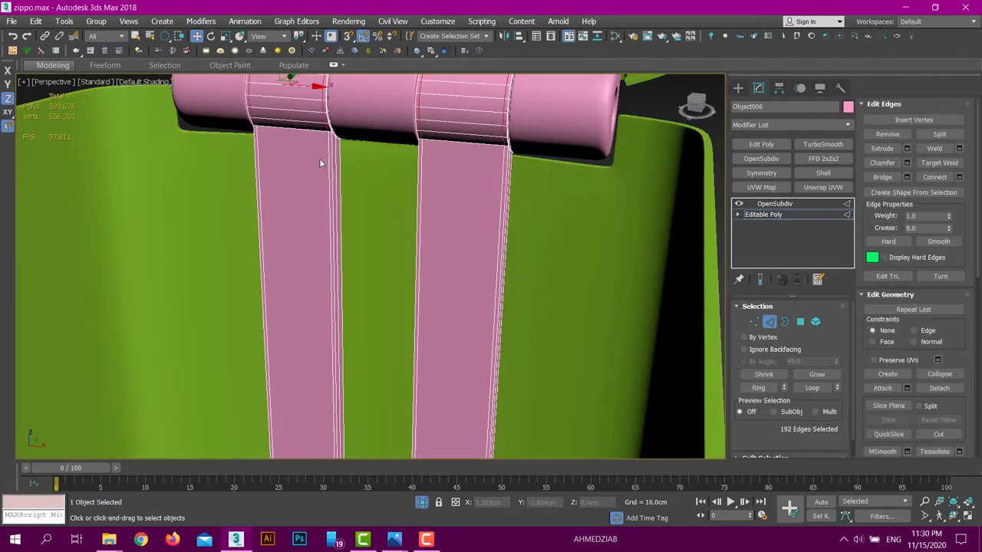
# Add a pinched edge loop (Pinch 90) across one strip's edges
pyautogui.click(350, 192)
pyautogui.scroll(1, 495, 191)
pyautogui.press('2')
pyautogui.scroll(-2, 478, 215)
pyautogui.rightClick(606, 212)
pyautogui.click(495, 254)
pyautogui.scroll(-3, 493, 256)
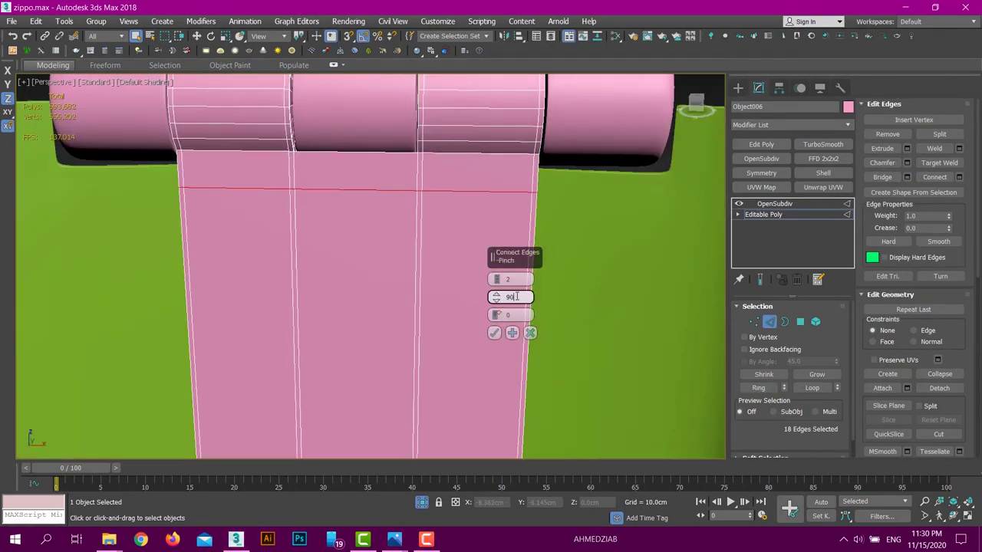
pyautogui.click(499, 333)
# Add 6 evenly spaced connecting edge loops across the strip
pyautogui.keyDown('alt'); pyautogui.moveTo(499, 333); pyautogui.dragTo(460, 230, button='middle'); pyautogui.keyUp('alt')
pyautogui.rightClick(478, 221)
pyautogui.click(373, 266)
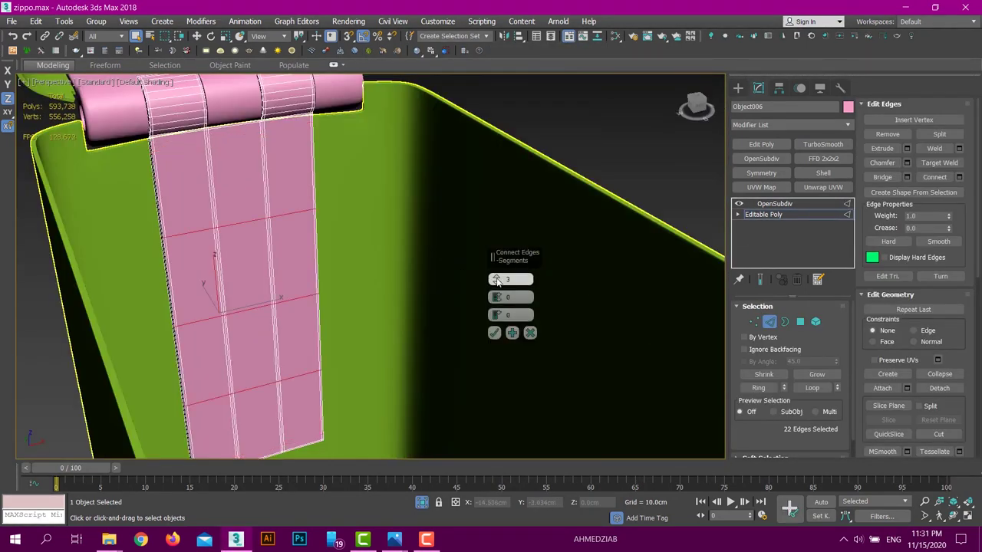
pyautogui.moveTo(497, 287); pyautogui.dragTo(496, 283)
pyautogui.click(494, 332)
pyautogui.scroll(-3, 387, 264)
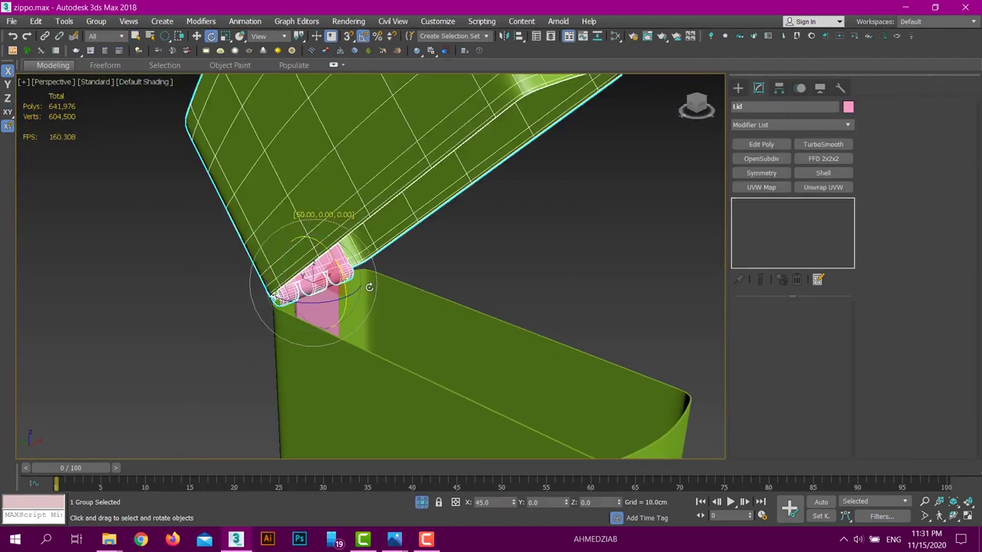
# Activate the Rotate tool (E) to swing the Lid group open
pyautogui.press('e')
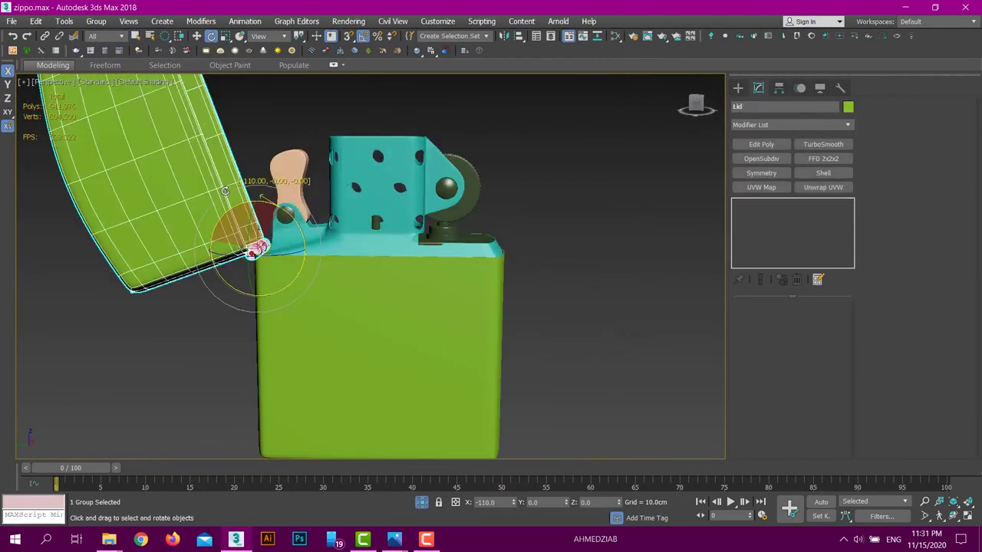